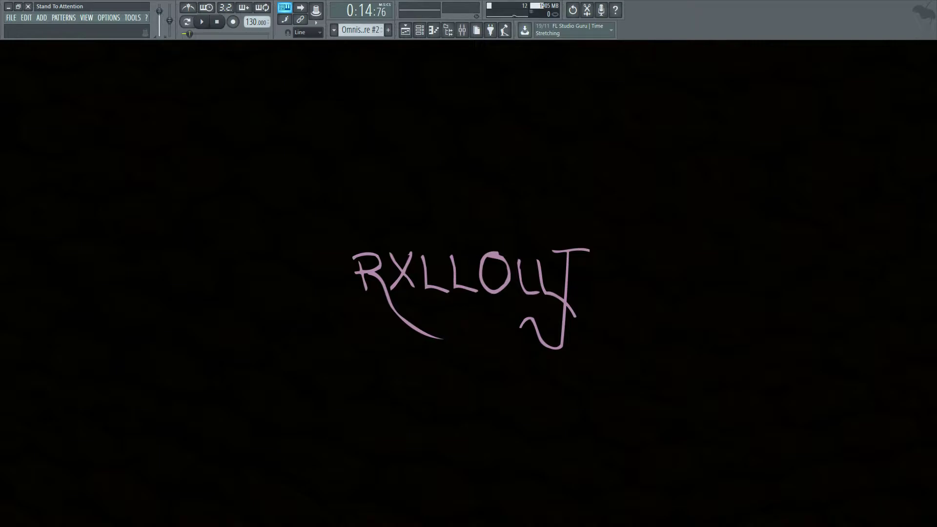
- Open the playlist and play the arrangement from bar 9 to hear the current mix
click(419, 30)
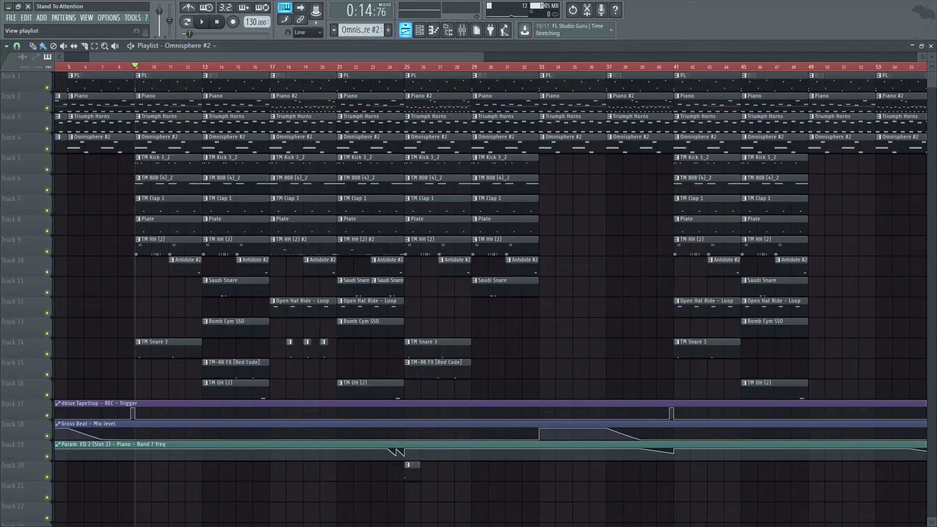
scroll(104, 278, up, 5)
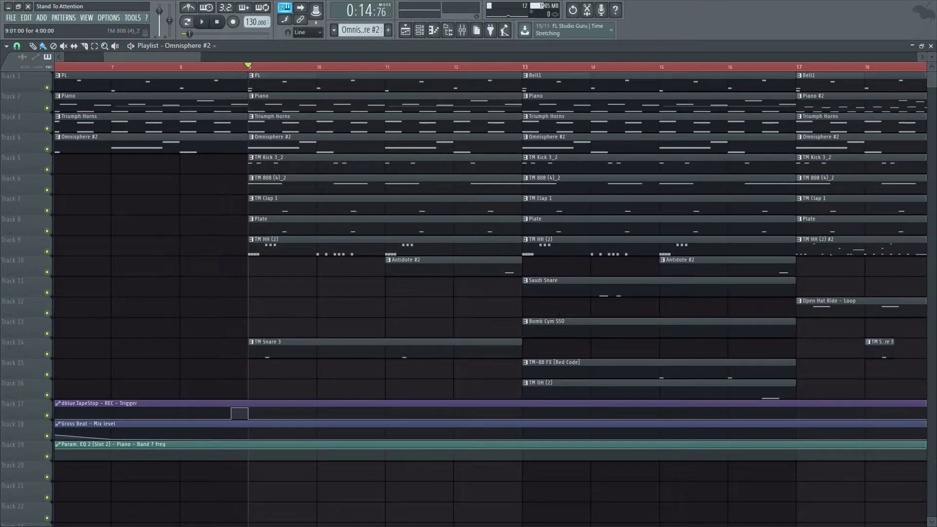
key(space)
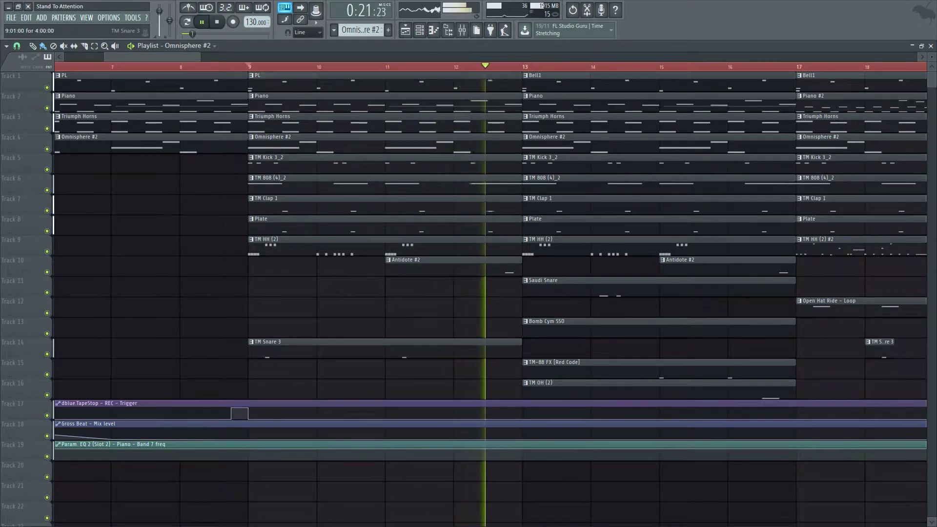
key(space)
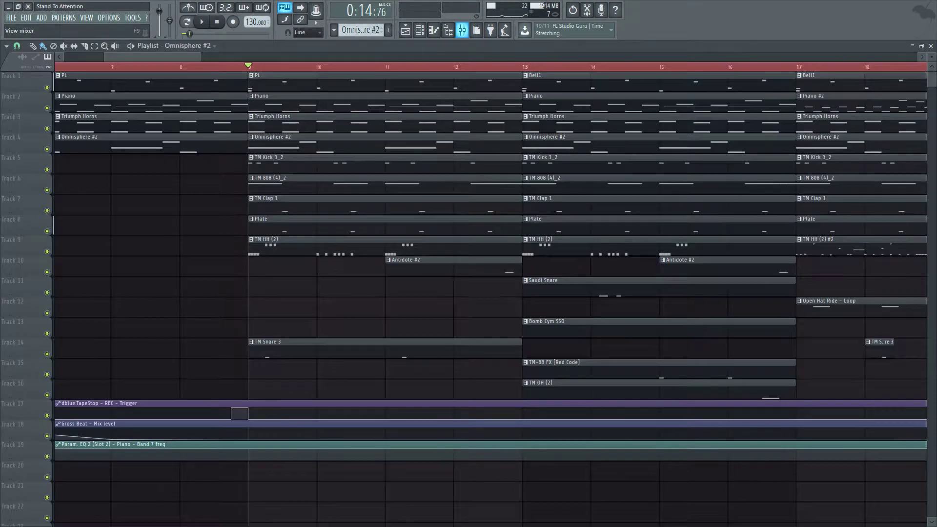
- In the mixer, enable the Fruity Limiter on the REC master track and open its settings
click(462, 30)
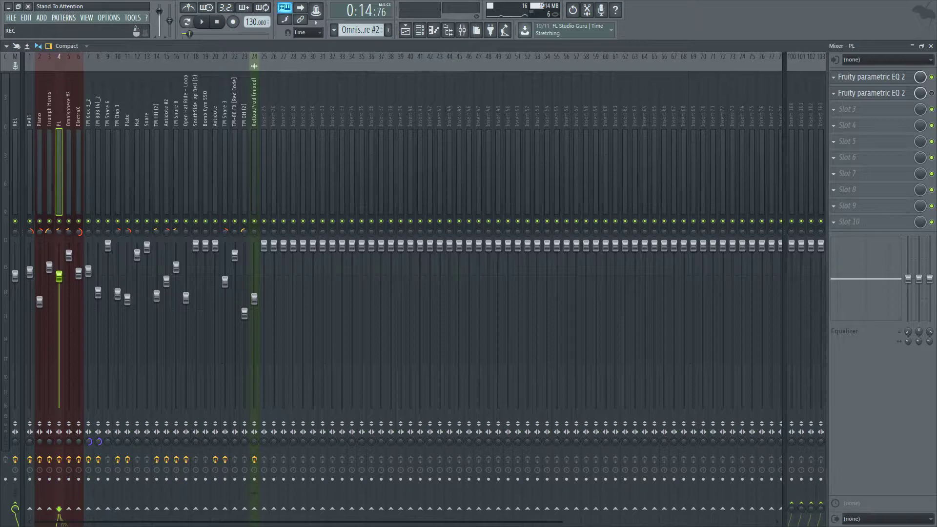
click(15, 147)
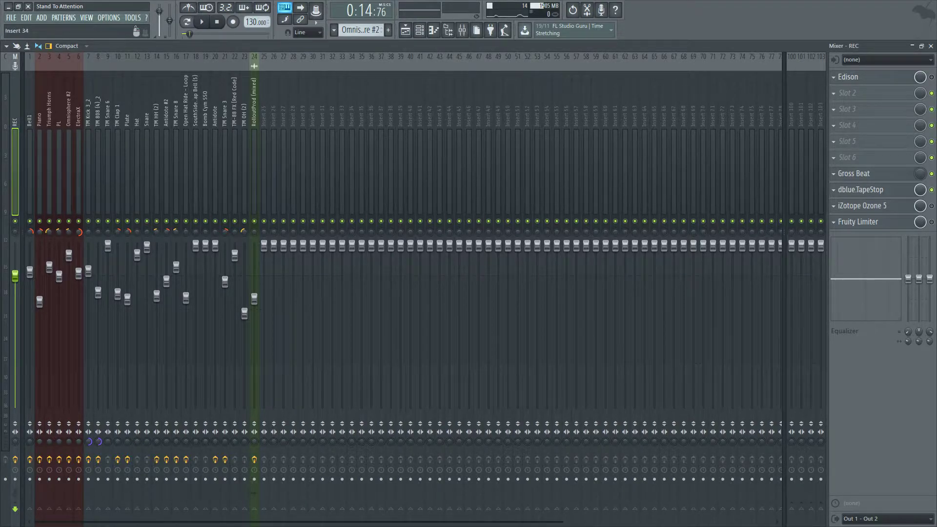
click(847, 157)
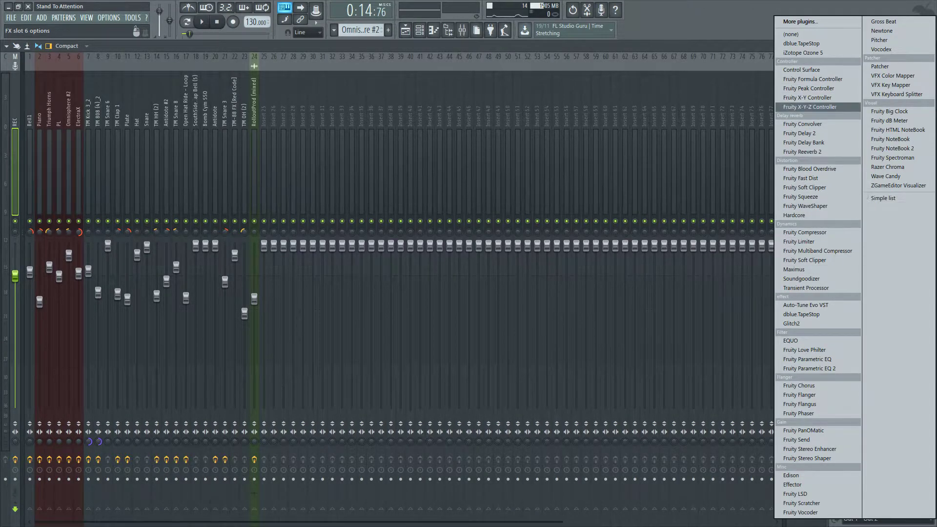
click(796, 242)
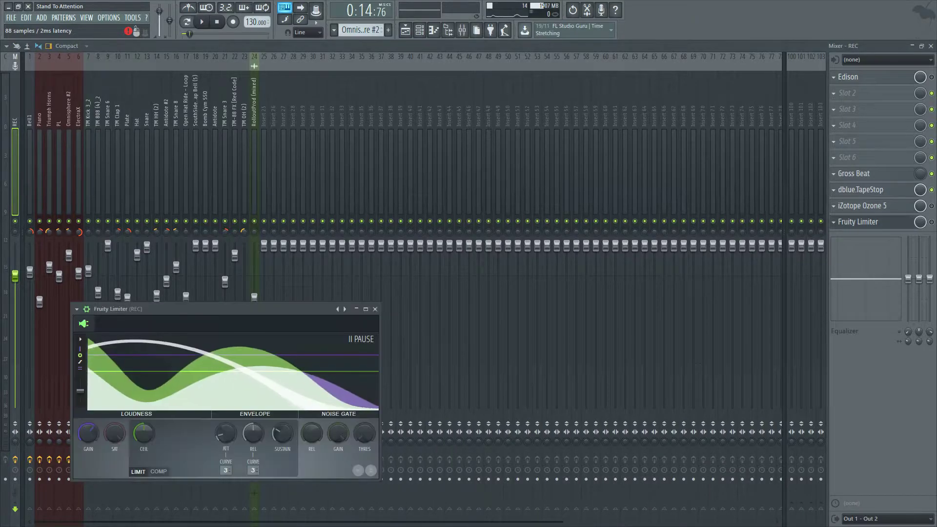
drag(222, 309, 280, 266)
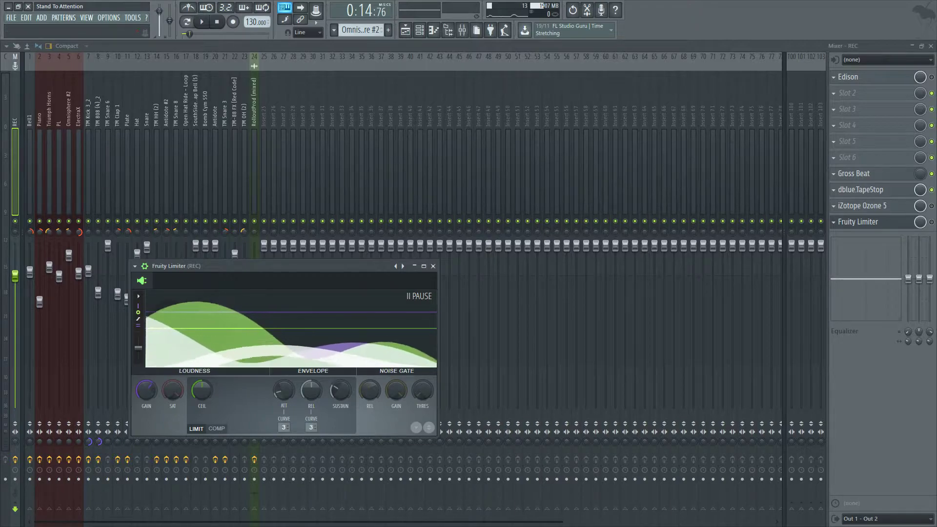
click(433, 266)
click(932, 222)
click(859, 222)
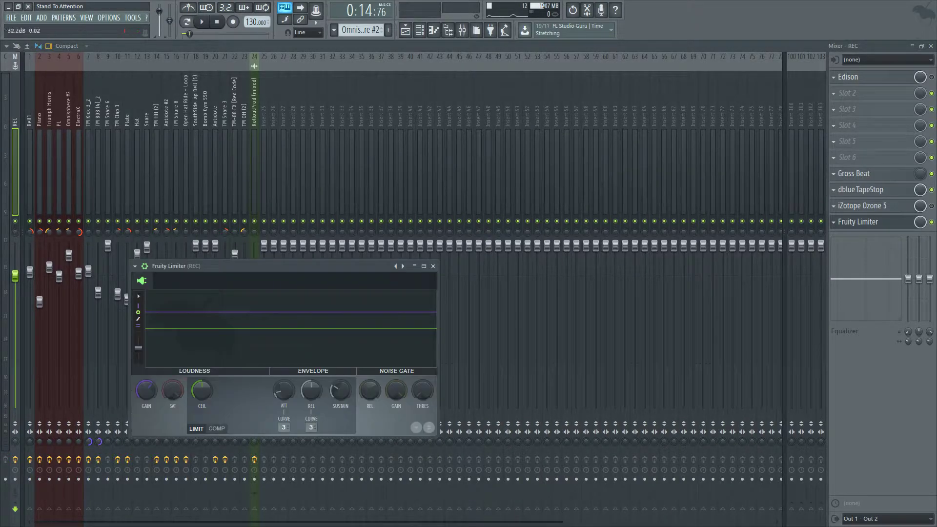
- Raise the Fruity Limiter's ceiling and gain on the REC track and audition the song
drag(202, 391, 202, 372)
drag(146, 390, 146, 378)
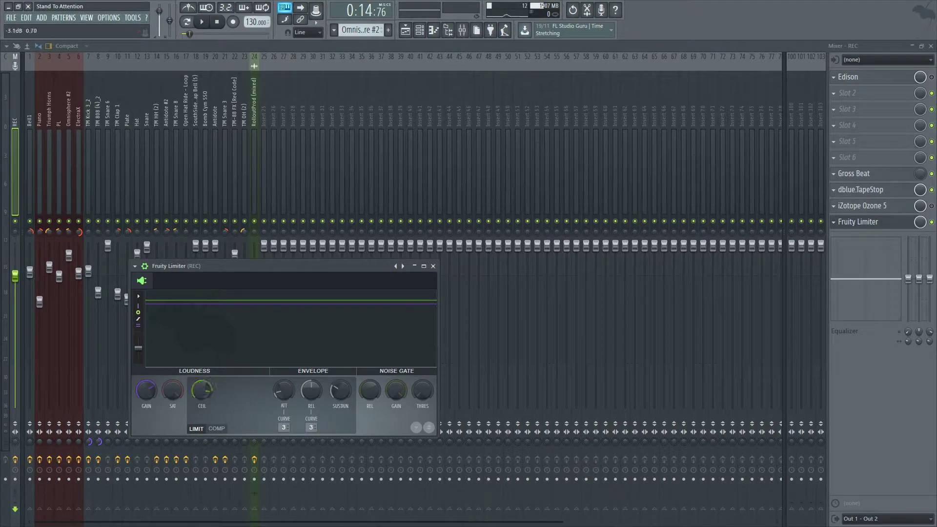
key(space)
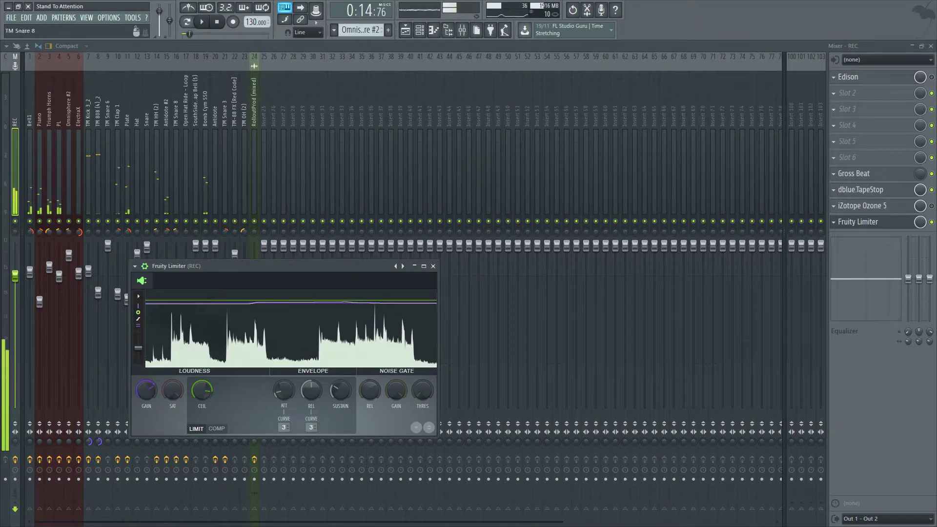
key(space)
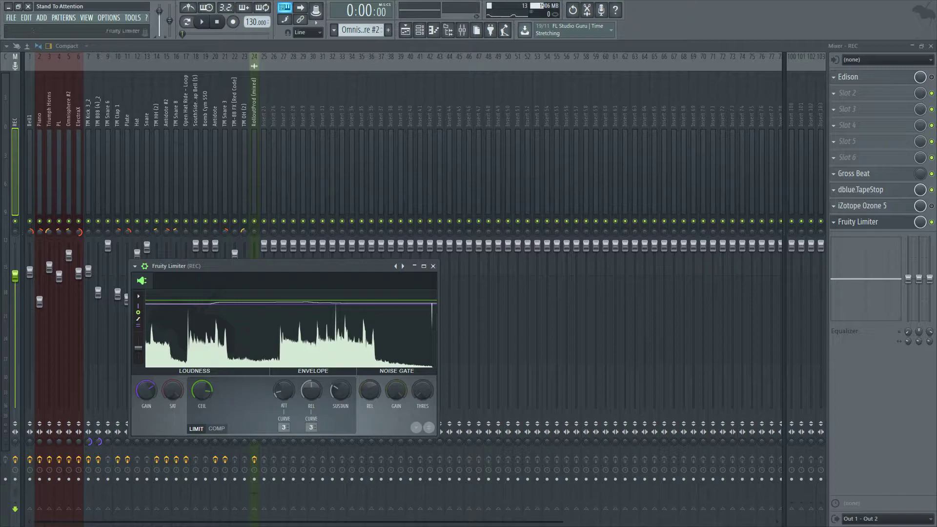
- Play the song and check the playlist position and the limiter's response on the REC track
drag(283, 266, 306, 257)
key(space)
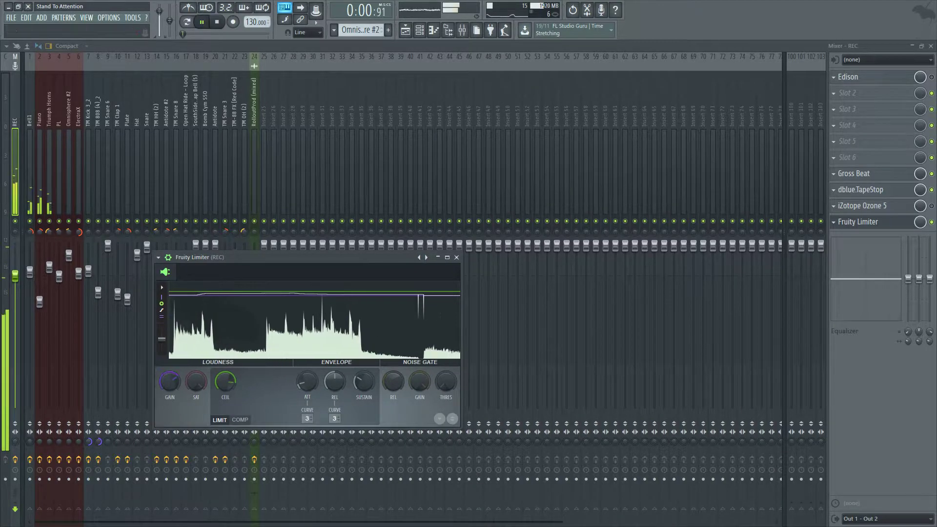
key(F5)
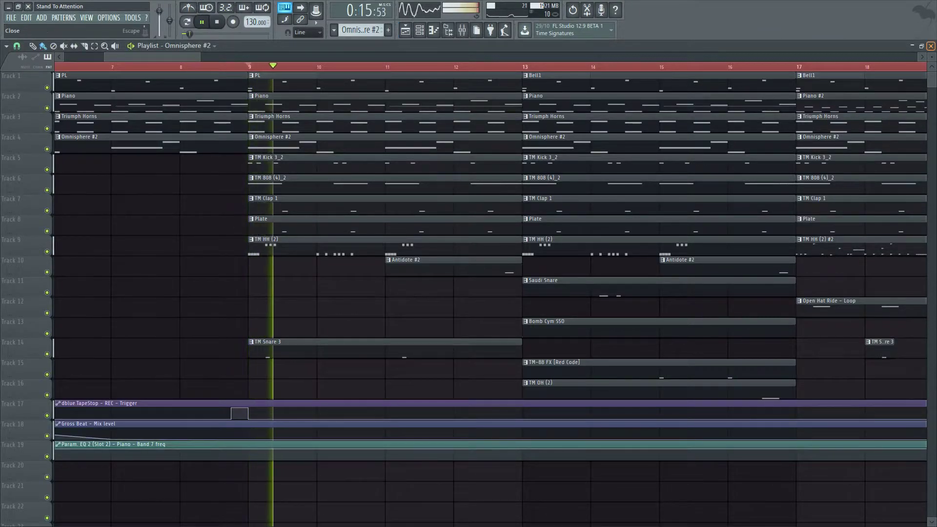
key(F5)
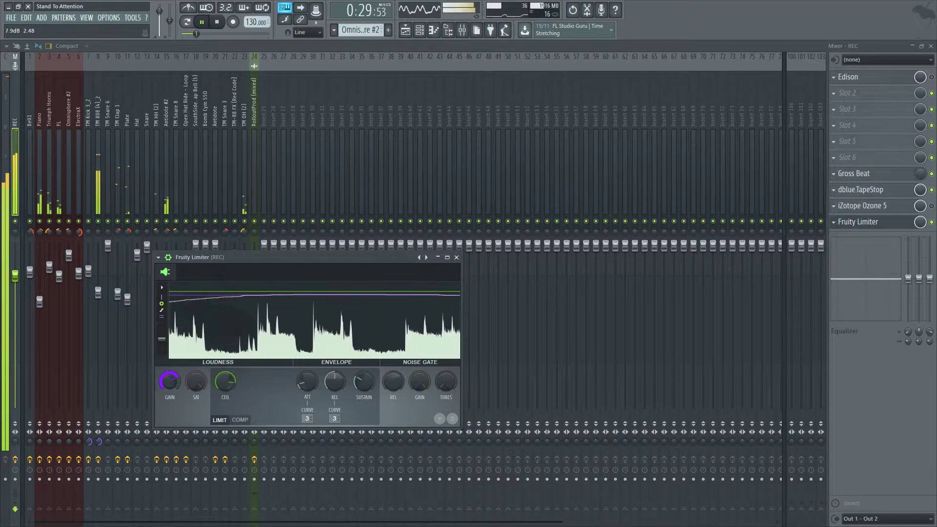
- Lower the TM 808 (4)_2 track's fader slightly and fine-tune the gain of the REC track's Fruity Limiter
click(98, 175)
drag(99, 293, 99, 306)
click(16, 147)
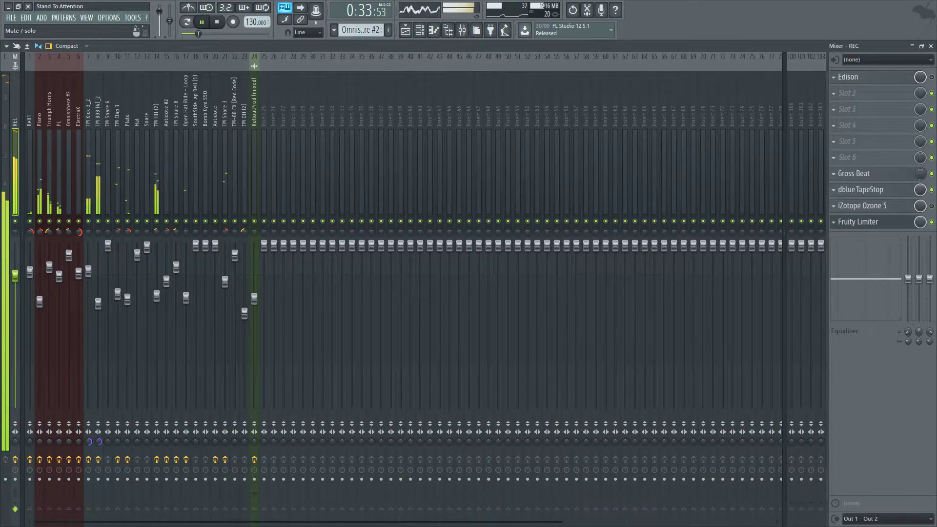
click(858, 221)
drag(170, 382, 170, 380)
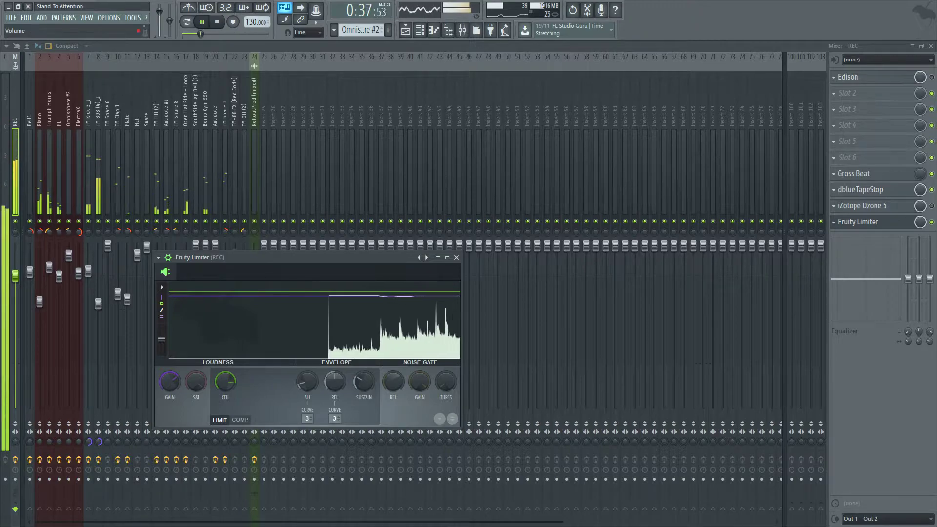
- Lower the TM Kick 3_2, TM Clap 1 and Plate faders slightly during playback
click(88, 272)
drag(88, 272, 117, 297)
click(127, 300)
drag(127, 300, 127, 300)
- Fine-tune the gain of the REC track's Fruity Limiter again, stop playback and close the limiter
click(15, 276)
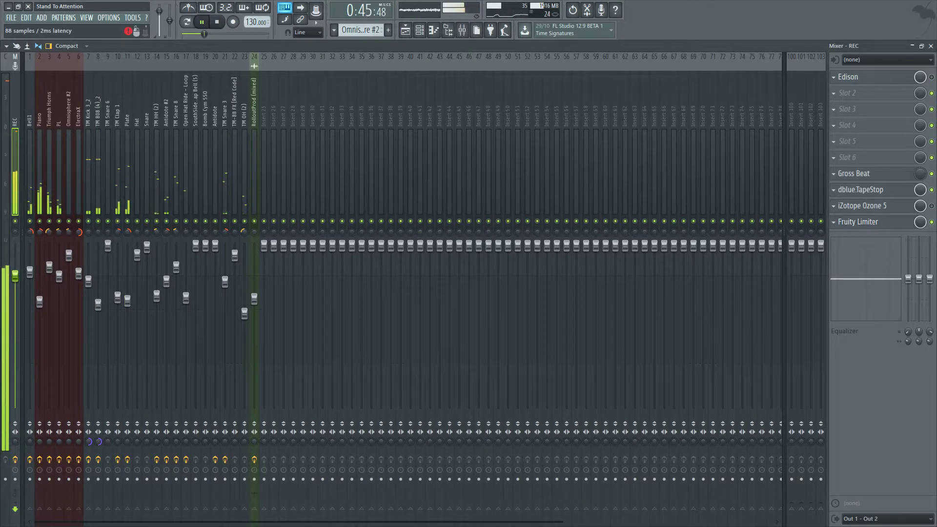
click(858, 222)
drag(170, 381, 170, 378)
key(space)
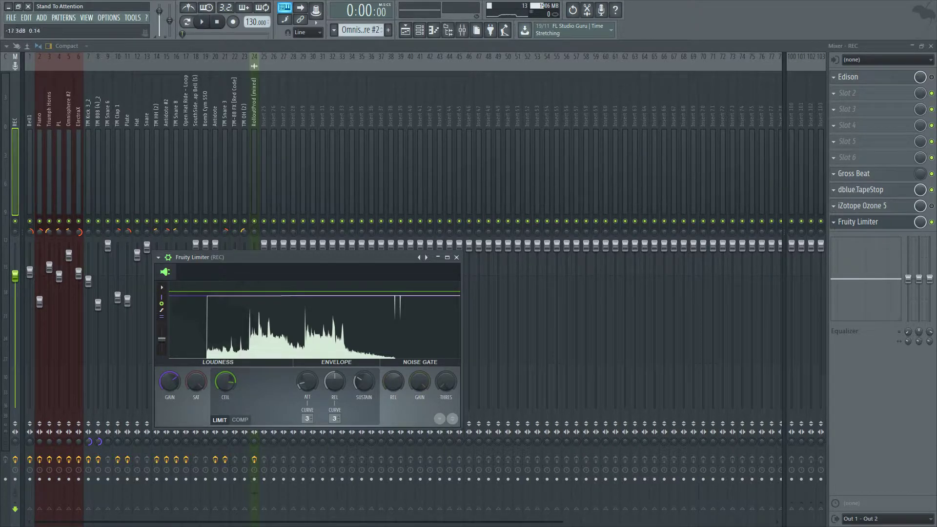
click(456, 258)
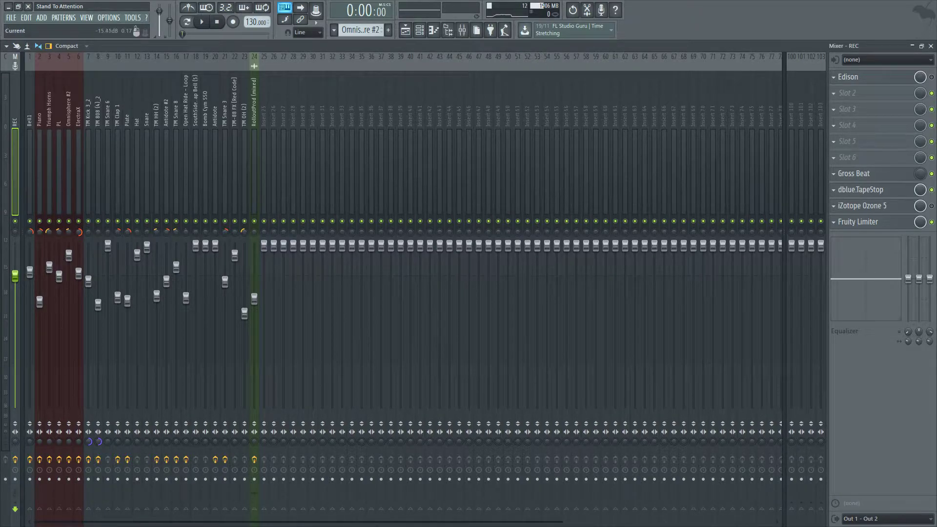
right_click(16, 276)
click(14, 274)
right_click(15, 277)
click(15, 276)
right_click(15, 275)
click(7, 274)
click(15, 275)
right_click(16, 275)
click(15, 276)
right_click(16, 275)
click(15, 274)
right_click(12, 270)
click(12, 270)
right_click(15, 276)
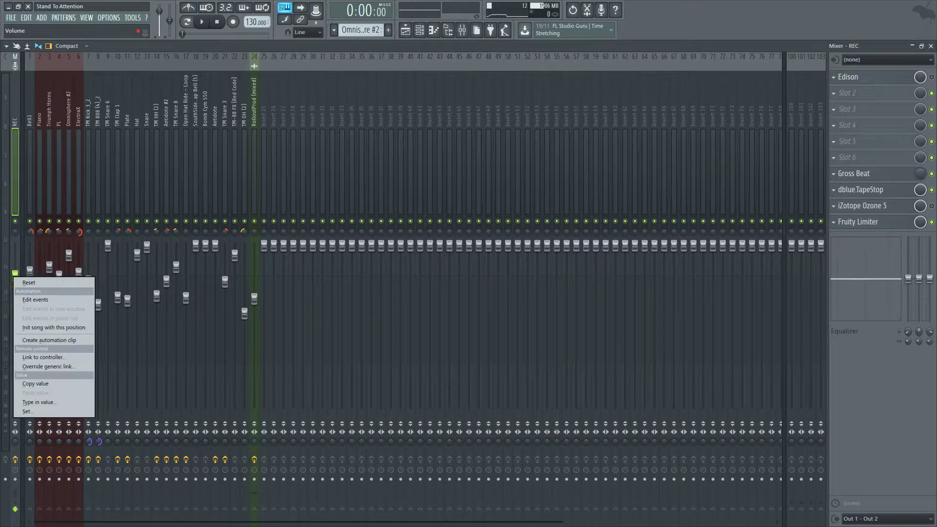
click(15, 275)
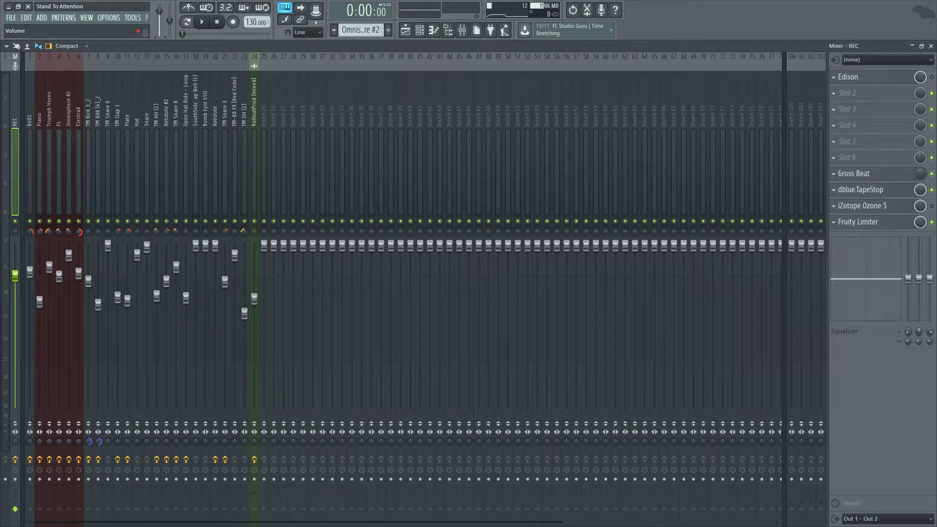
right_click(15, 276)
click(15, 275)
right_click(15, 276)
click(15, 276)
key(space)
right_click(14, 274)
click(44, 335)
right_click(14, 274)
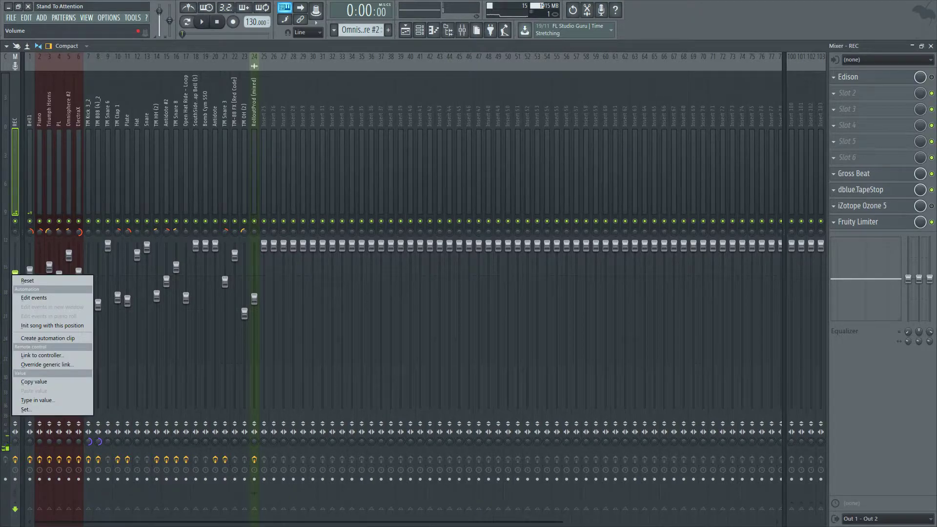
click(48, 339)
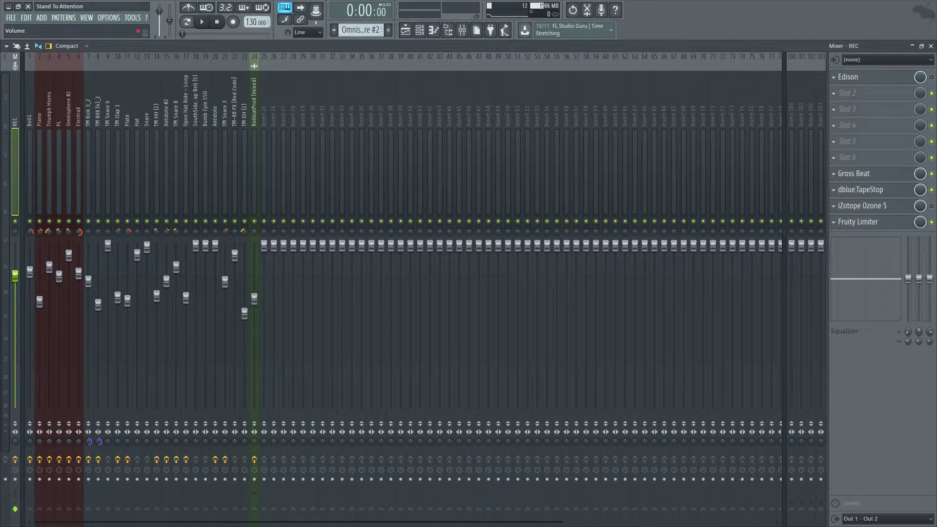
- Raise the faders of all insert tracks together by a small amount and reselect the REC master track
key(ctrl+a)
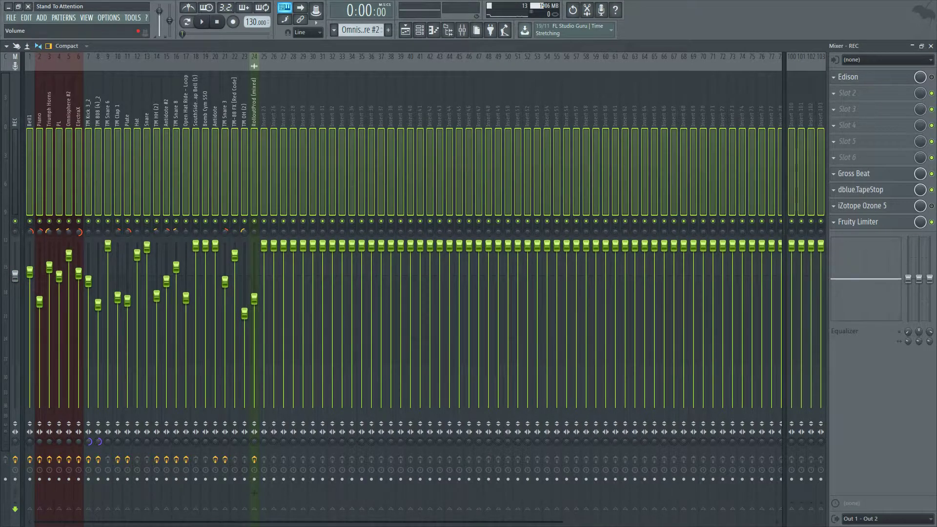
drag(98, 304, 99, 299)
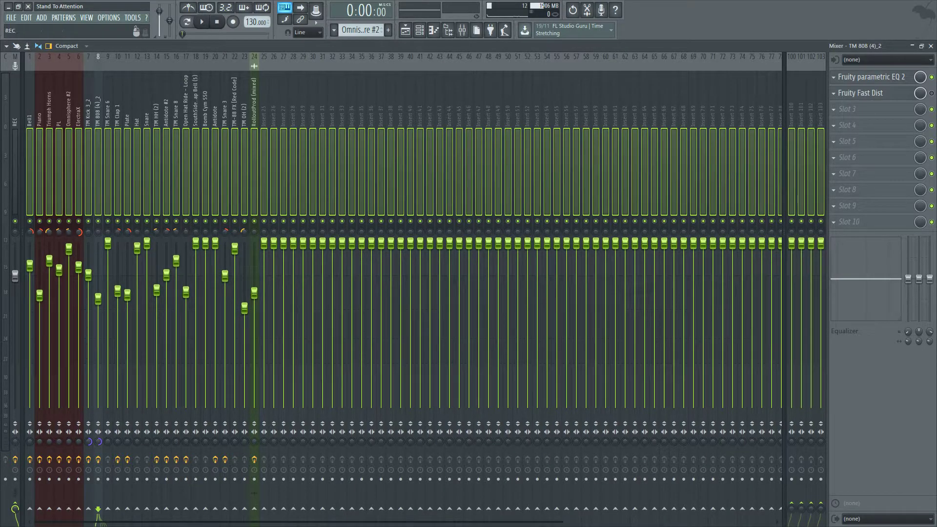
click(15, 166)
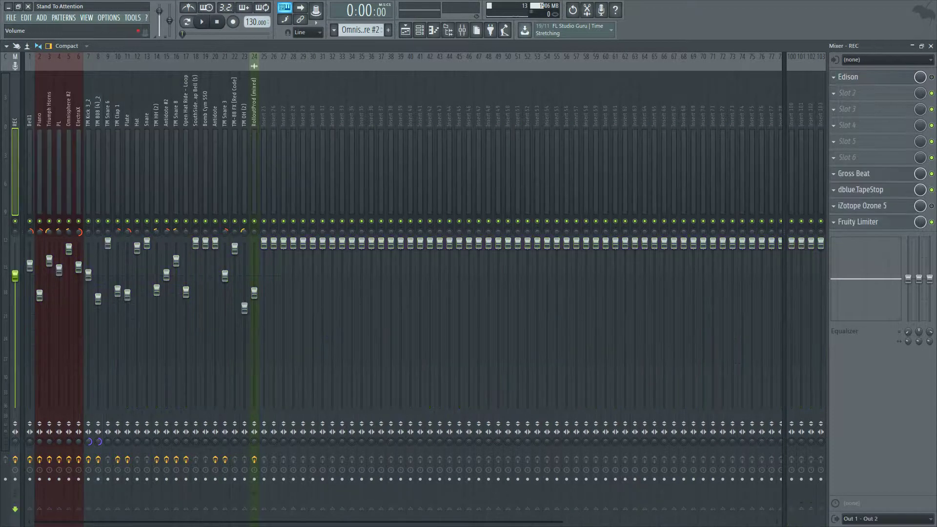
- Play the song from bar 8 and check the levels of the mixer tracks
key(space)
key(space)
click(405, 31)
click(406, 30)
click(406, 30)
click(179, 67)
key(space)
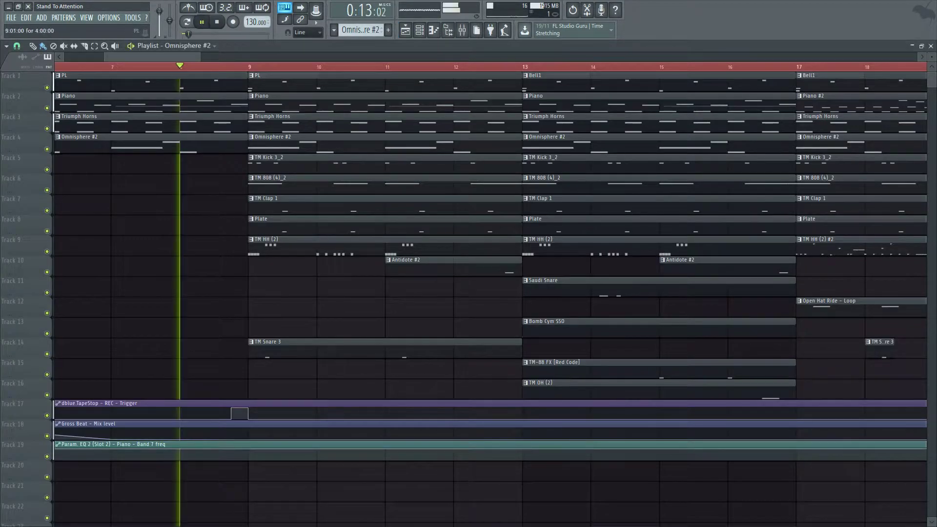
key(F9)
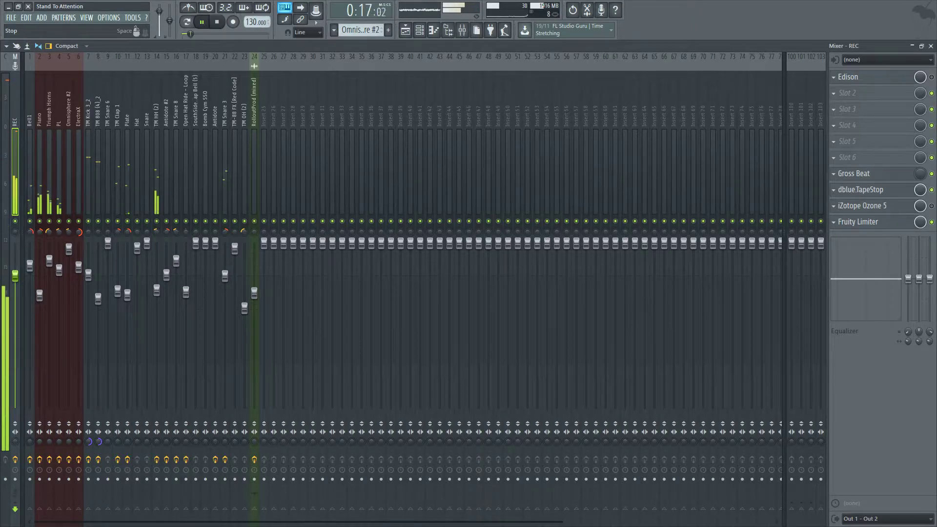
click(216, 21)
click(216, 22)
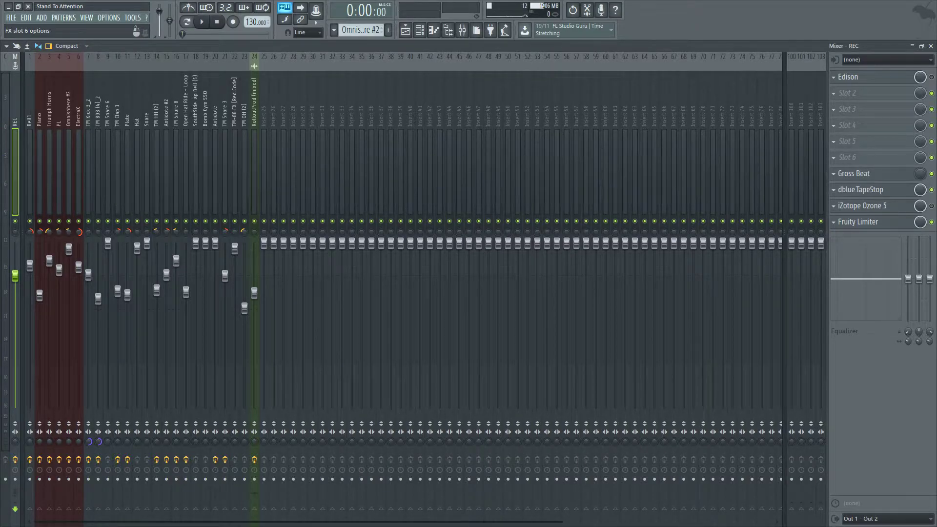
- Add Maximus to effect slot 6 of the REC master track and show its Low band
click(848, 157)
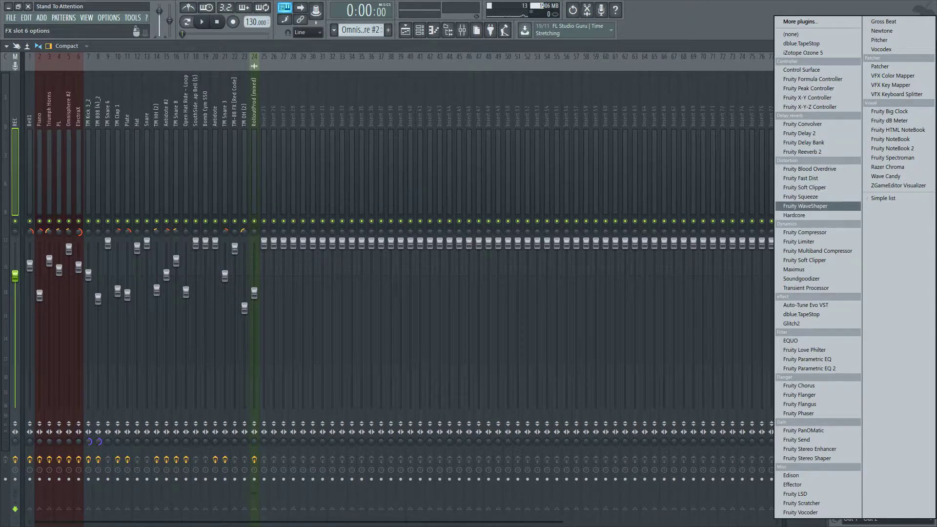
click(795, 270)
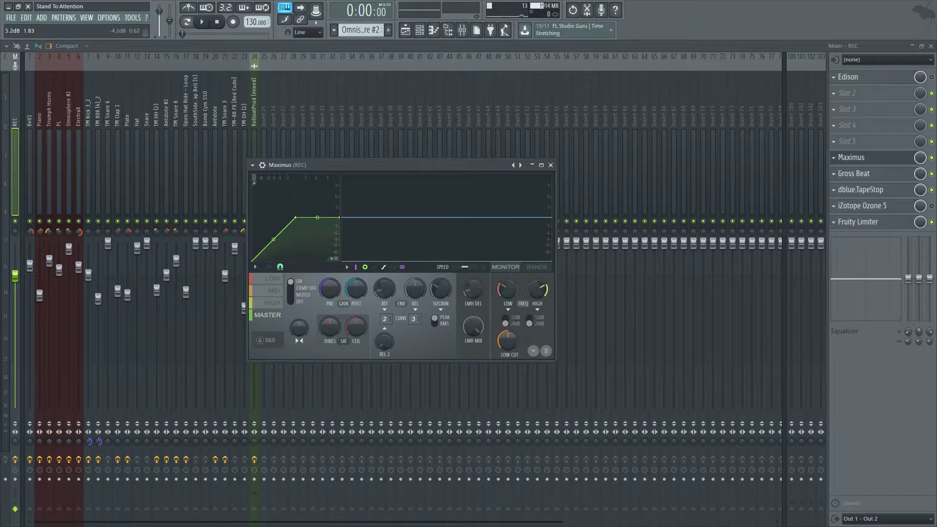
click(273, 278)
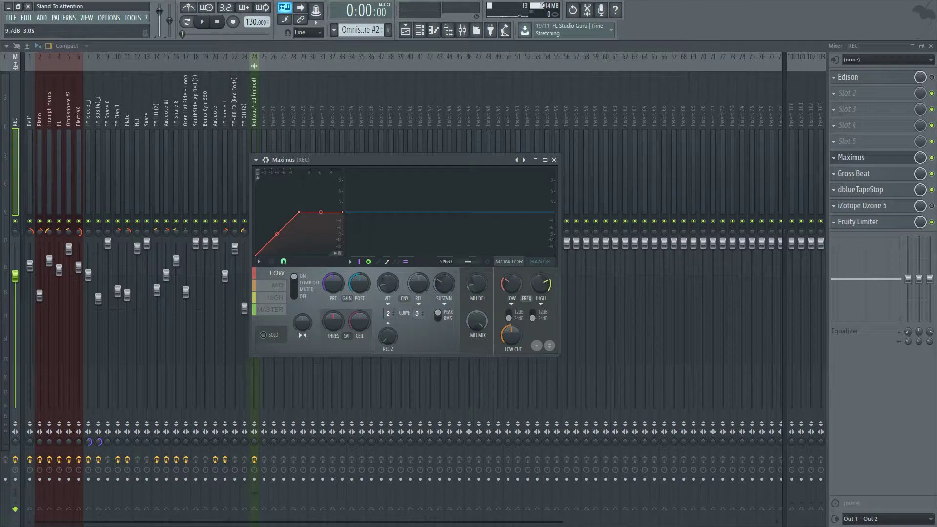
drag(390, 159, 386, 159)
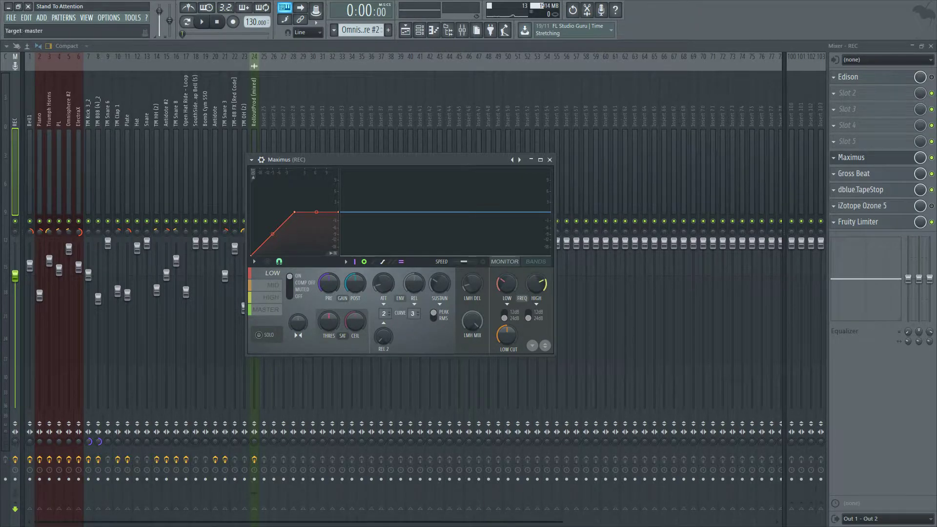
- Examine the settings of Maximus's Low, Mid and High bands on the REC track
click(267, 285)
click(267, 274)
click(267, 297)
click(267, 286)
click(266, 273)
click(274, 285)
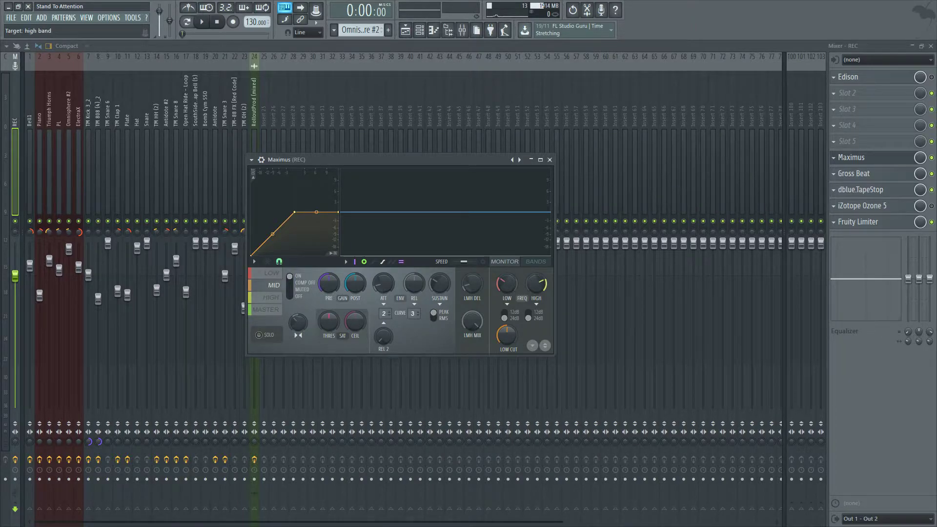
click(271, 298)
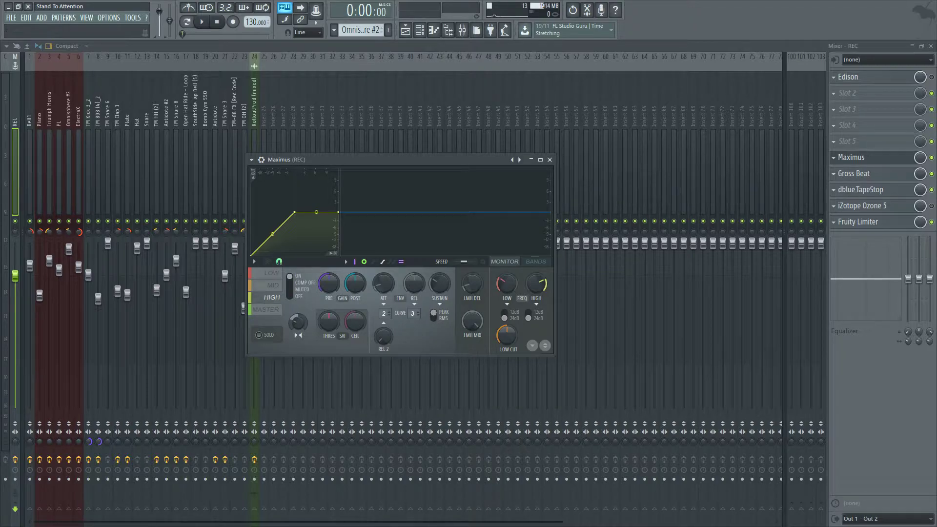
click(271, 274)
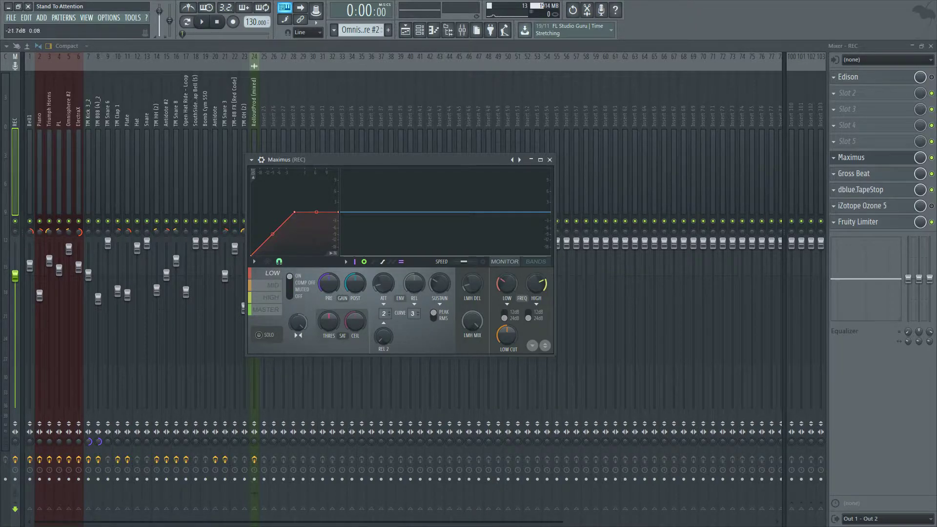
click(273, 286)
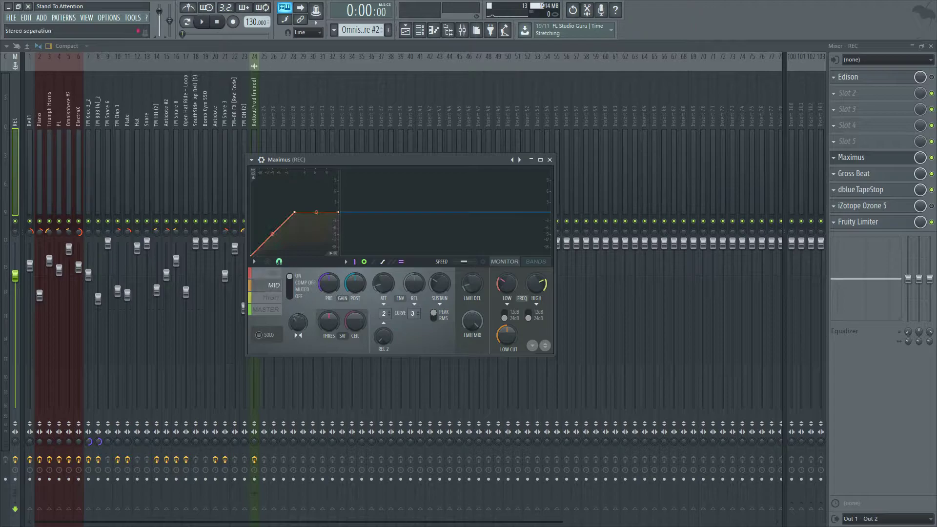
click(271, 297)
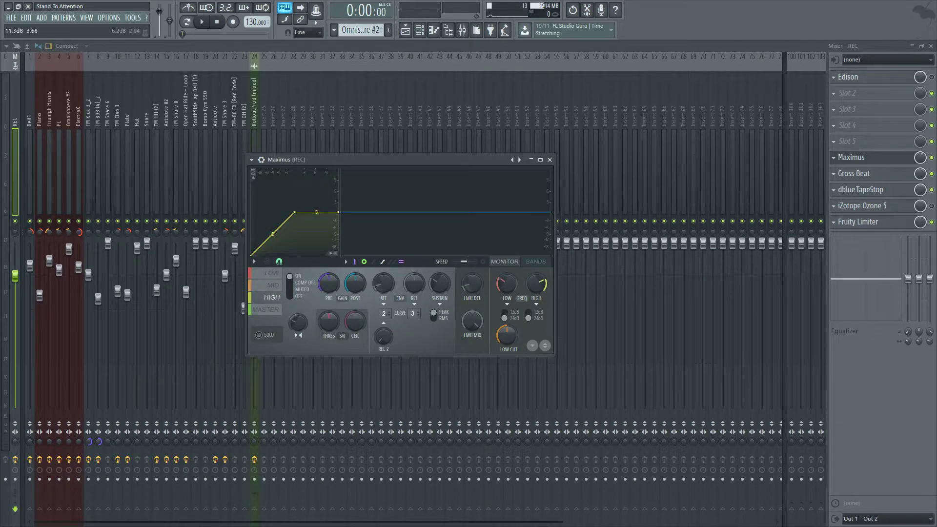
- Play the song from bar 9 and check the track levels in the mixer
key(F5)
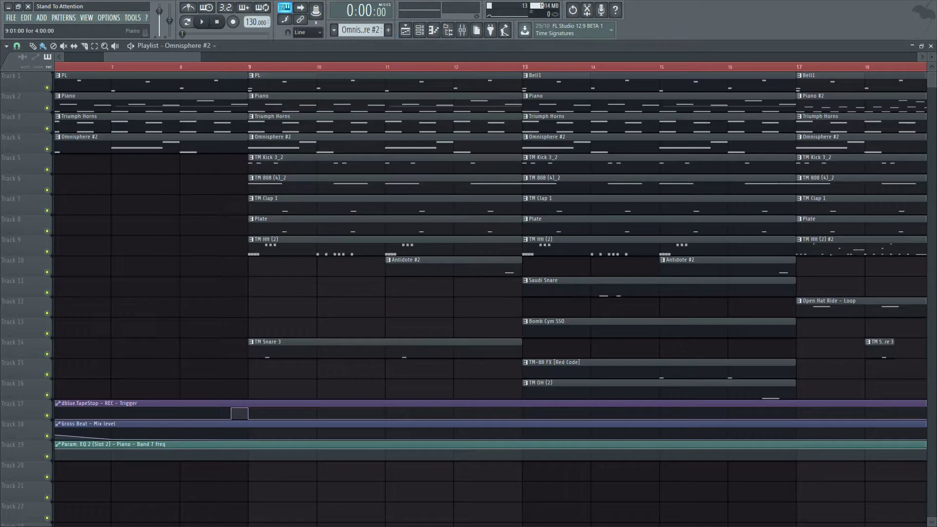
click(249, 67)
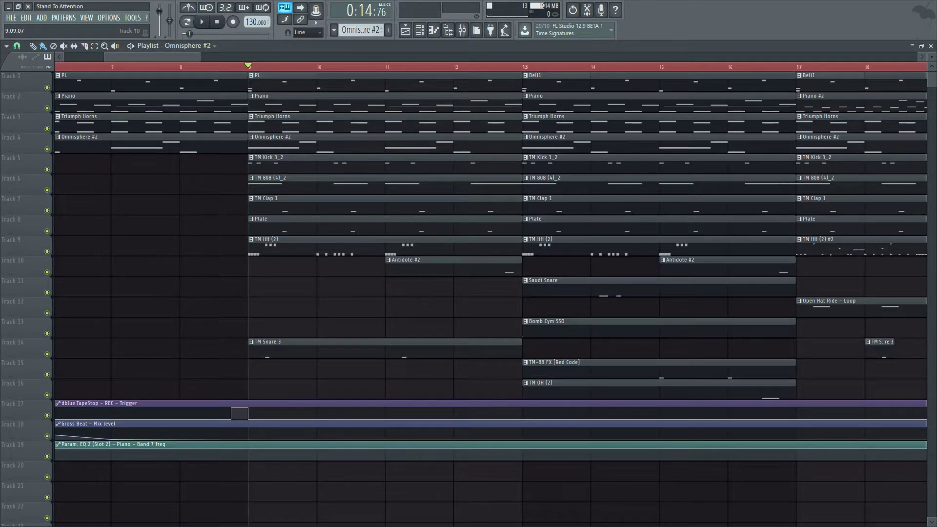
key(space)
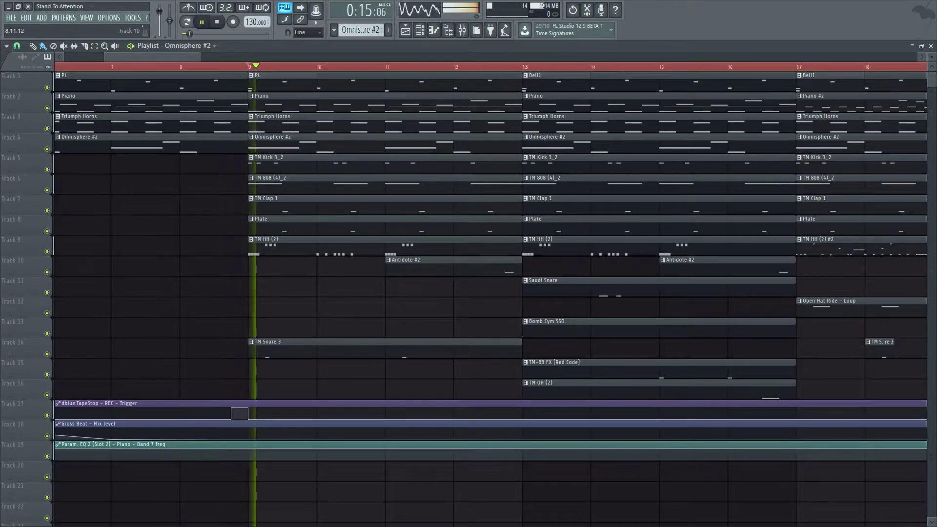
click(462, 30)
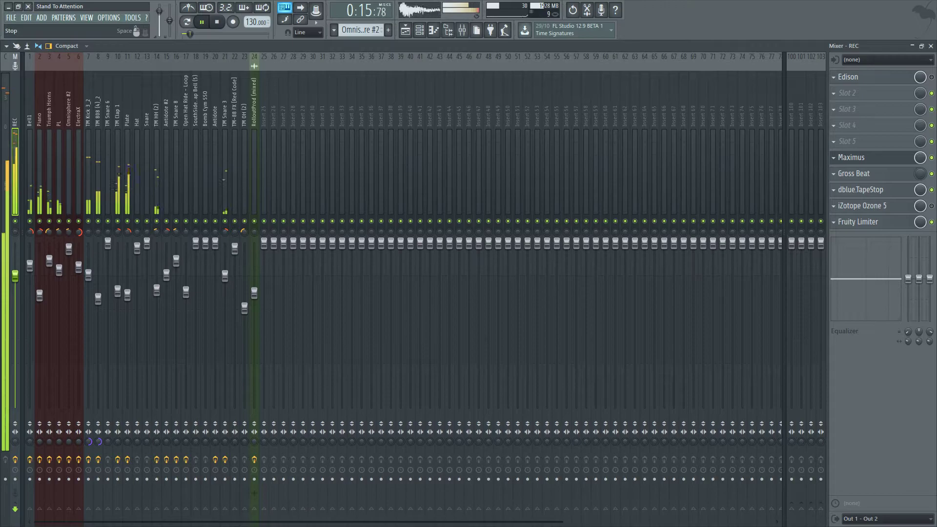
key(space)
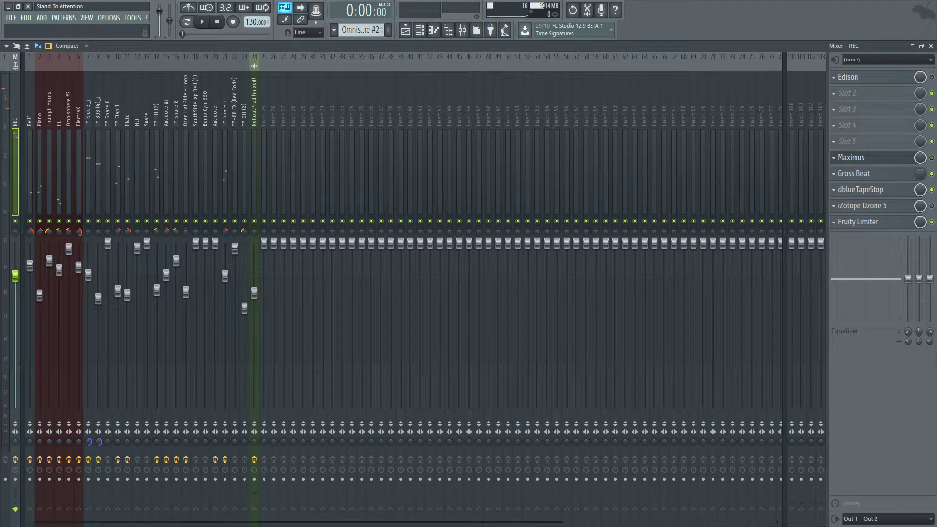
- Restart playback from bar 9 and return to the mixer to compare the levels again
key(space)
key(space)
key(F5)
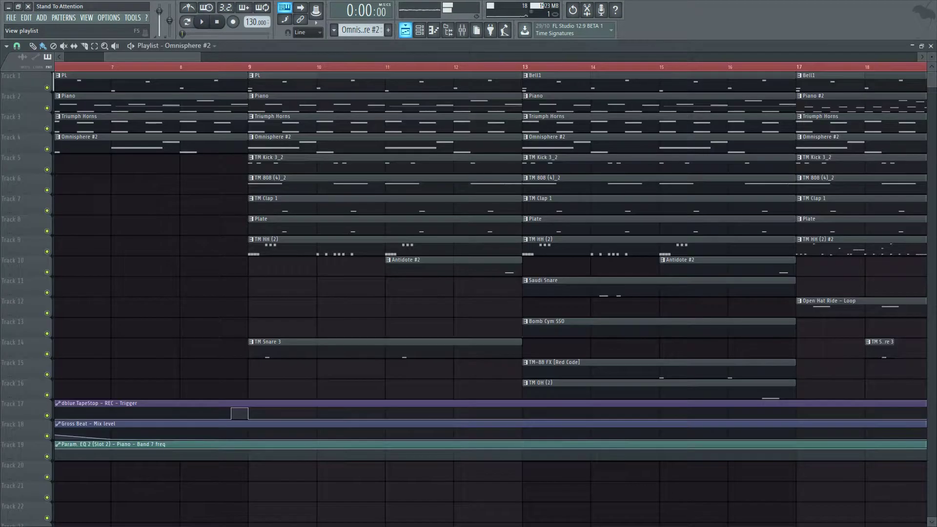
key(space)
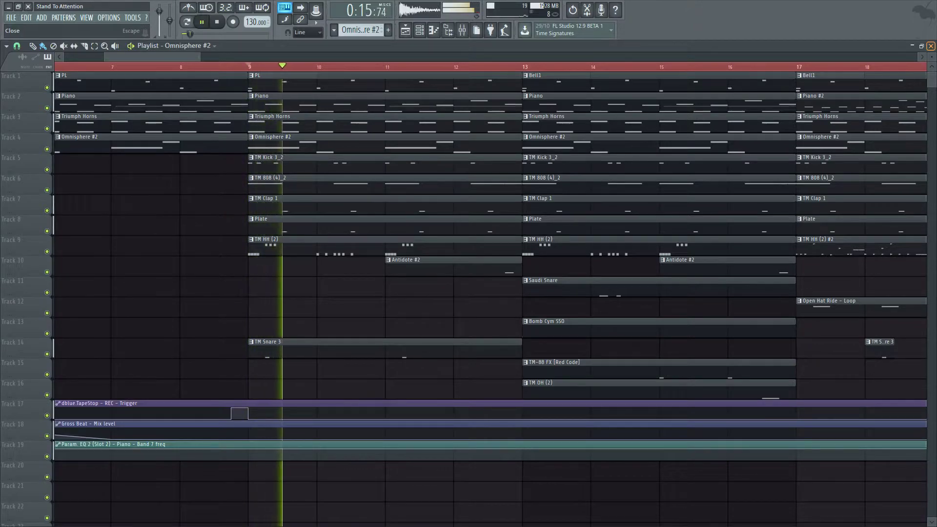
key(F9)
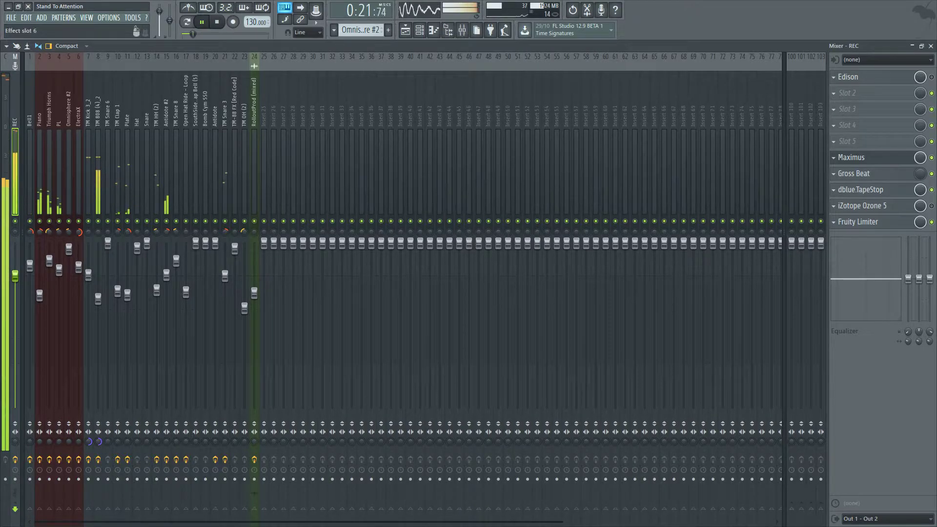
- Lower the TM 808 (4)_2 fader to 76% and bring the TM HH (2) and TM Snare 3 faders down slightly
click(98, 299)
drag(99, 299, 99, 308)
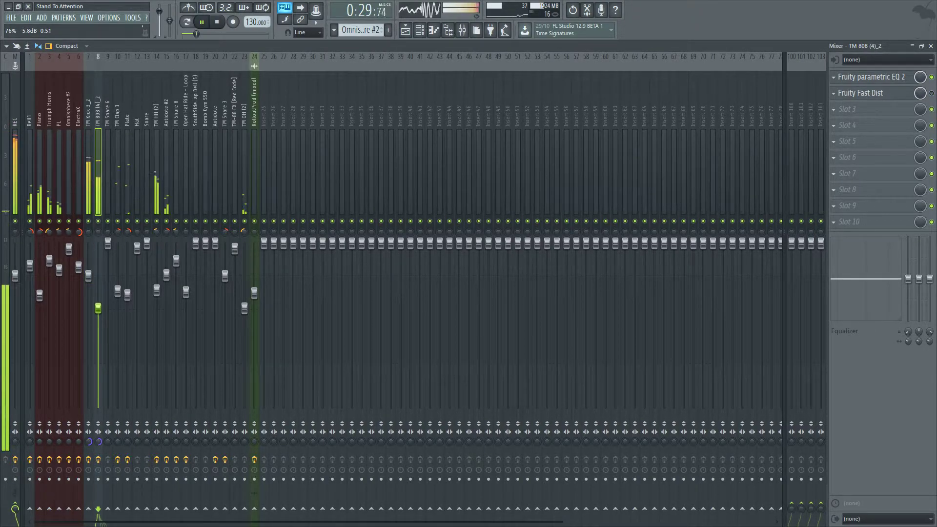
click(156, 290)
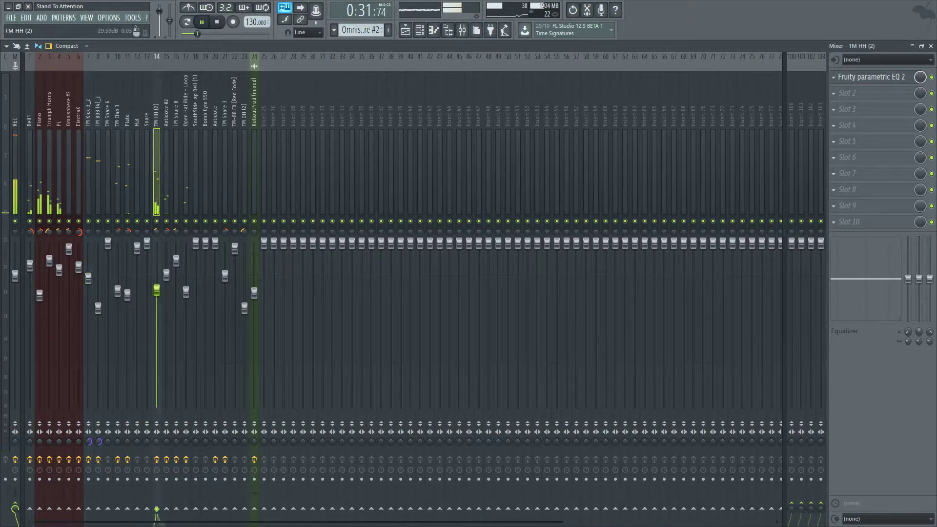
drag(157, 290, 157, 293)
click(225, 276)
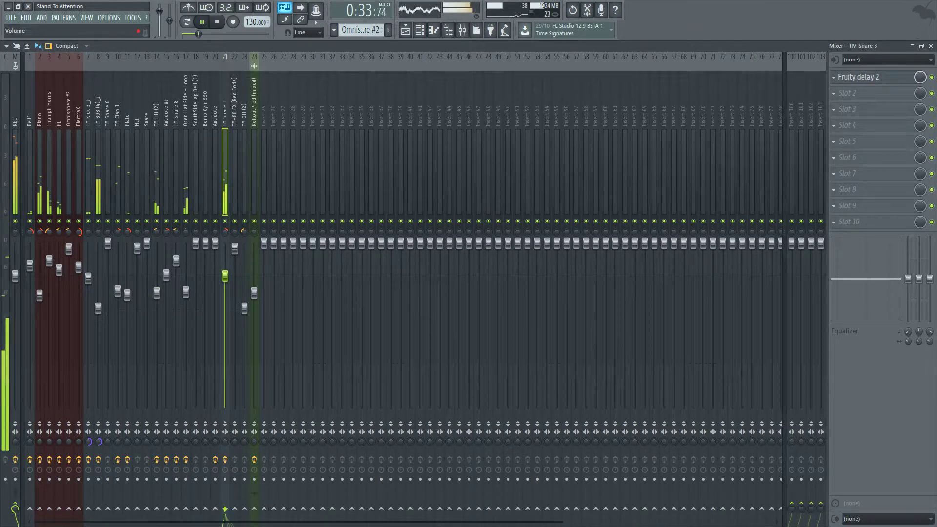
drag(225, 277, 225, 284)
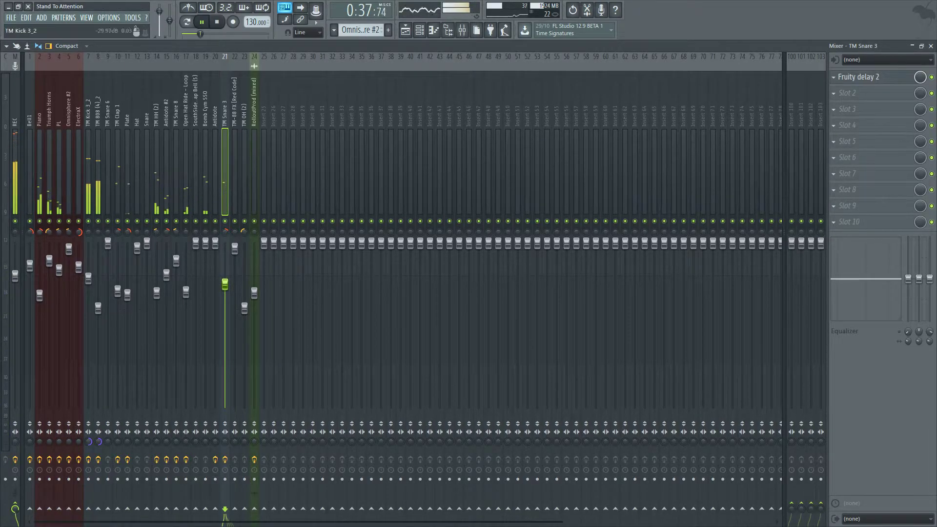
- Lower the TM Kick 3_2 fader slightly, set the TM 808 (4)_2 fader to 78% and stop playback
click(89, 205)
drag(88, 278, 98, 305)
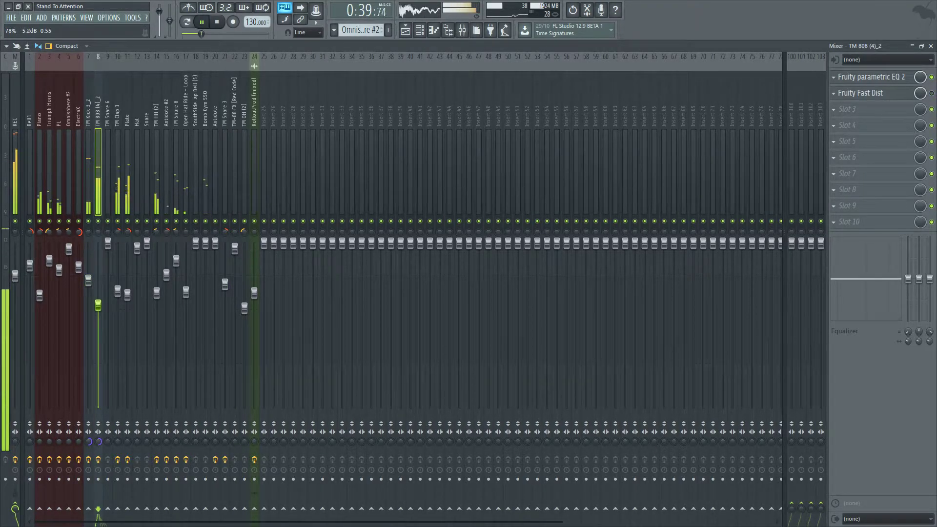
key(space)
- Select the REC master track, play the song from bar 9 and check the rebalanced levels in the mixer
click(15, 195)
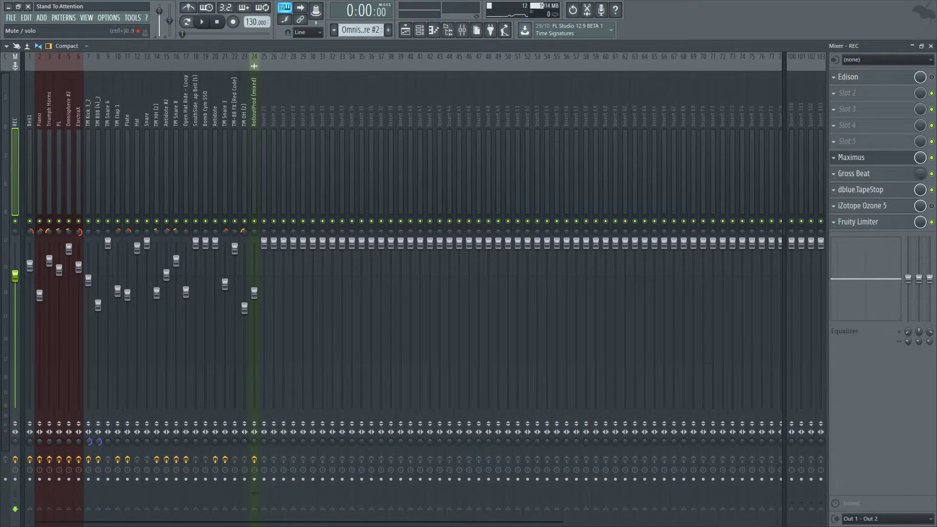
key(F5)
key(space)
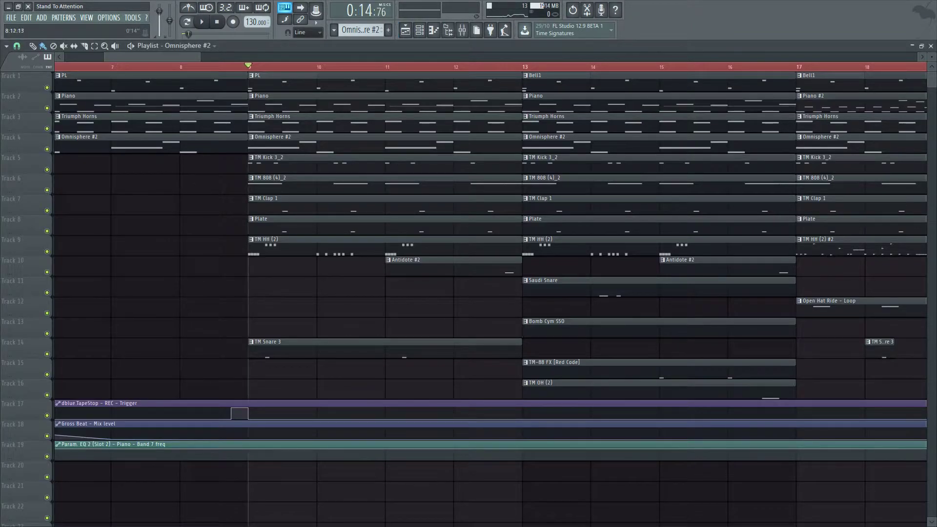
key(F9)
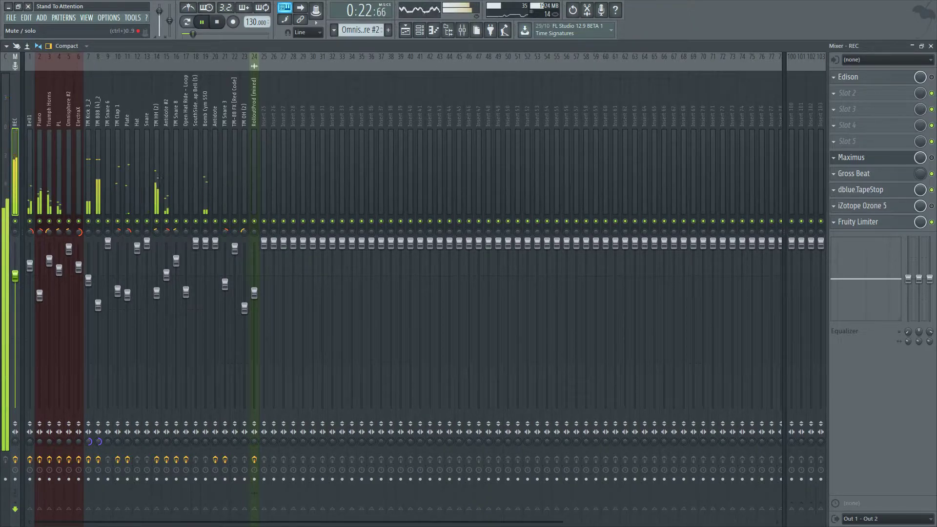
key(space)
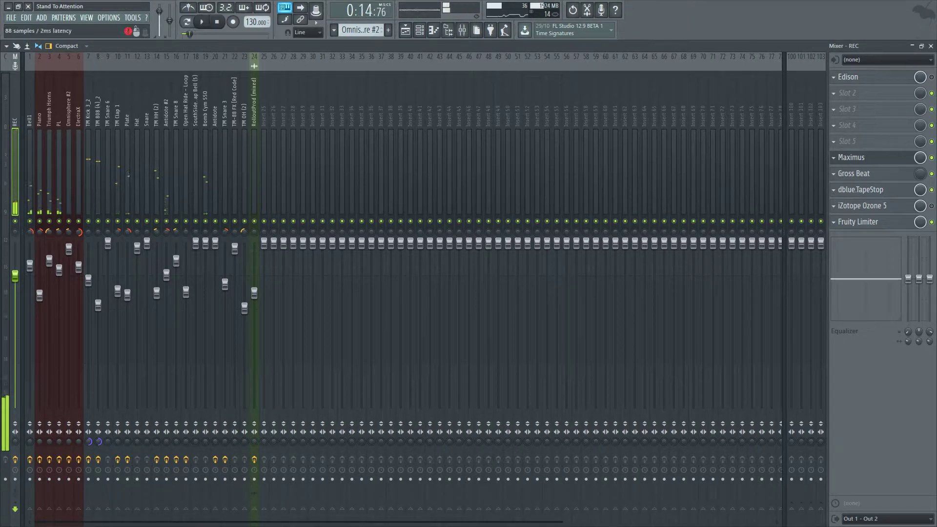
- Lower the gain of the REC track's Fruity Limiter slightly
click(858, 222)
drag(170, 382, 170, 387)
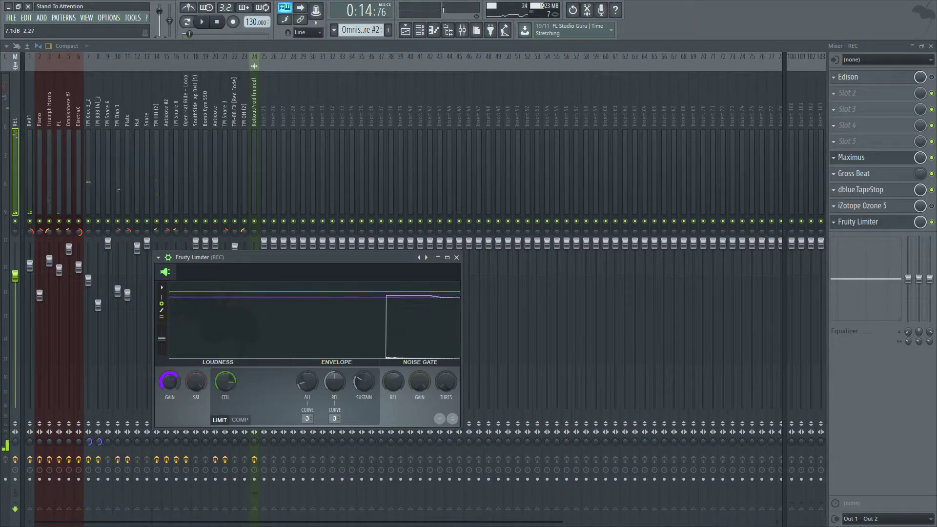
- Reopen Maximus on the REC track, reposition its window over the mixer and play the song from bar 9
click(851, 157)
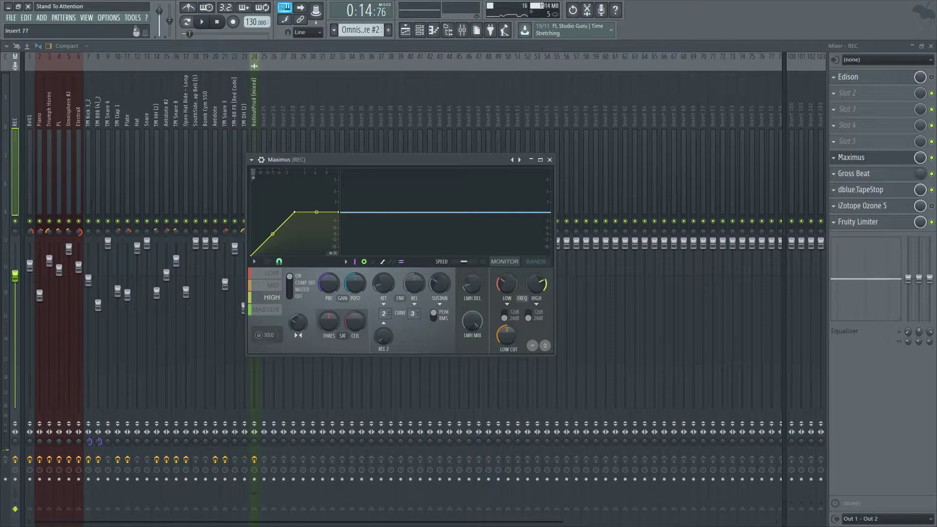
drag(352, 159, 318, 167)
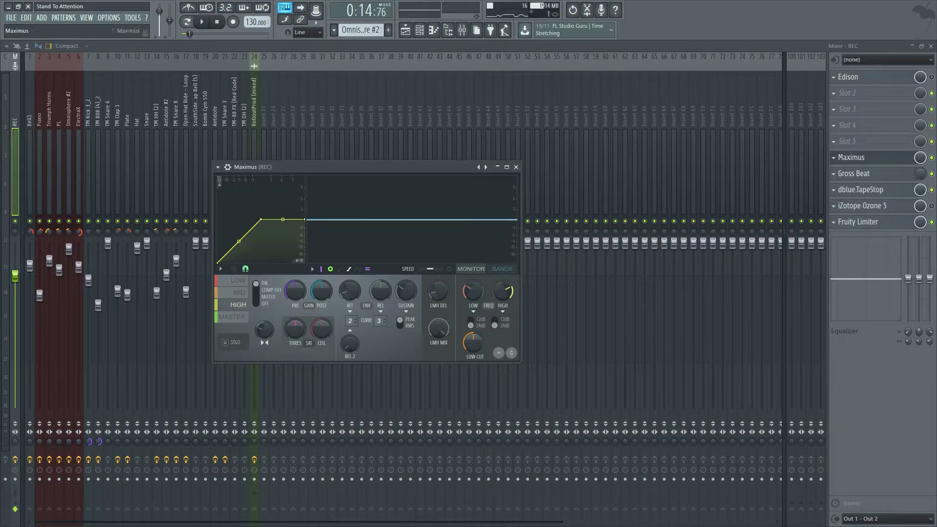
drag(302, 167, 300, 169)
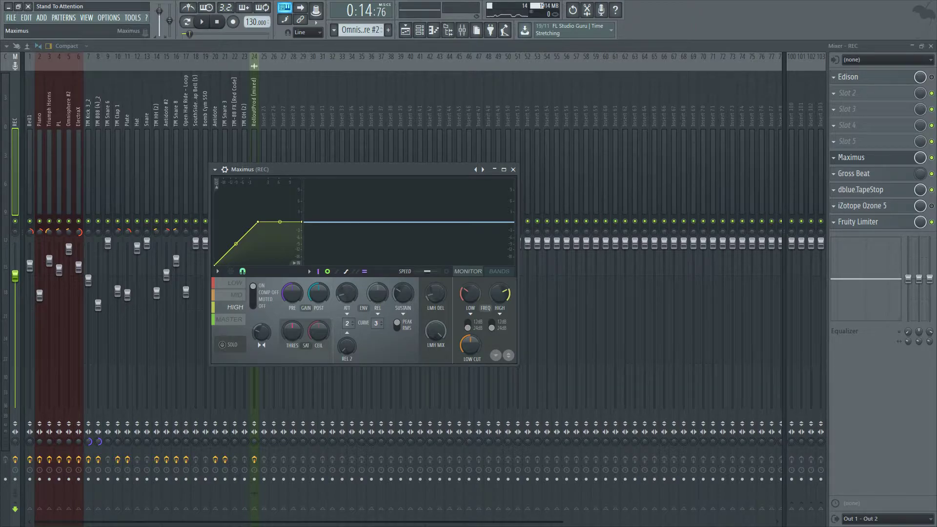
drag(371, 170, 342, 181)
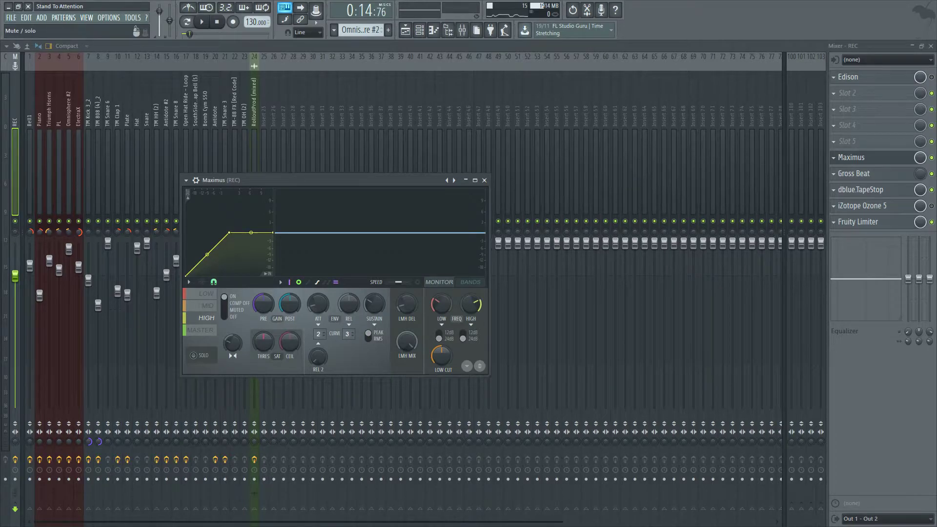
drag(342, 180, 339, 179)
key(space)
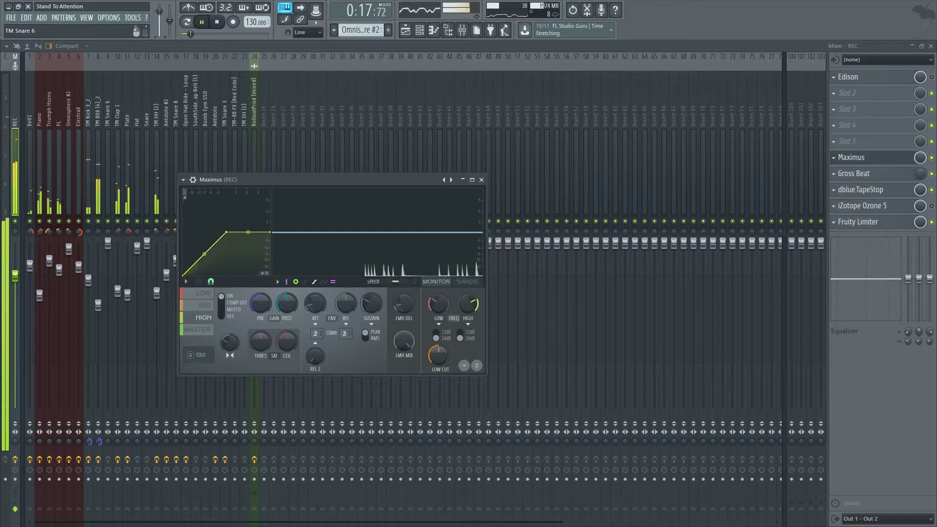
- Lower the Plate and TM 808 (4)_2 faders slightly and stop playback
click(118, 166)
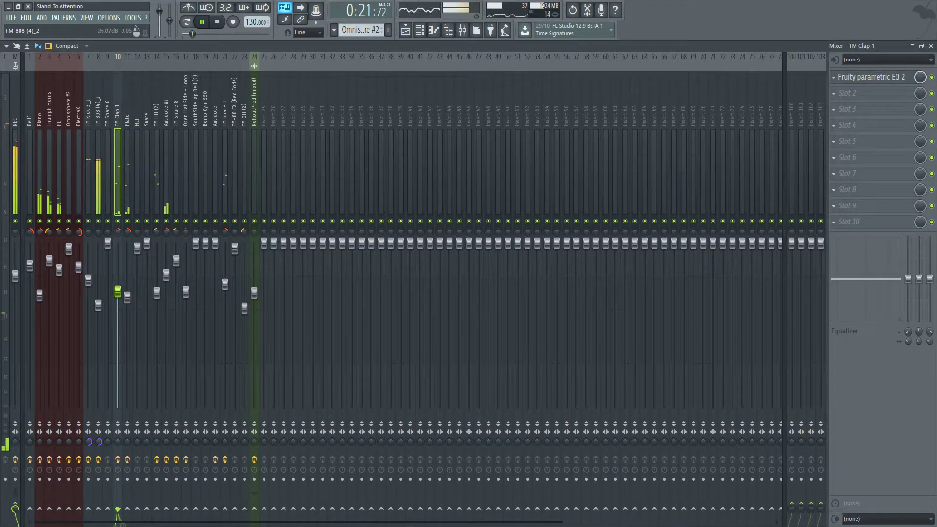
click(98, 170)
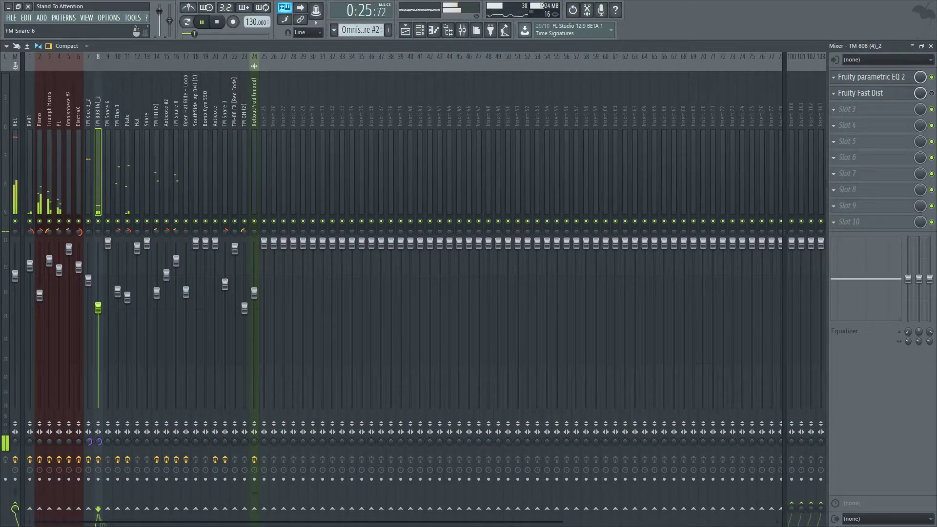
click(217, 22)
click(216, 22)
- Sidechain the TM Kick 3_2 track to the TM 808 (4)_2 track
click(89, 171)
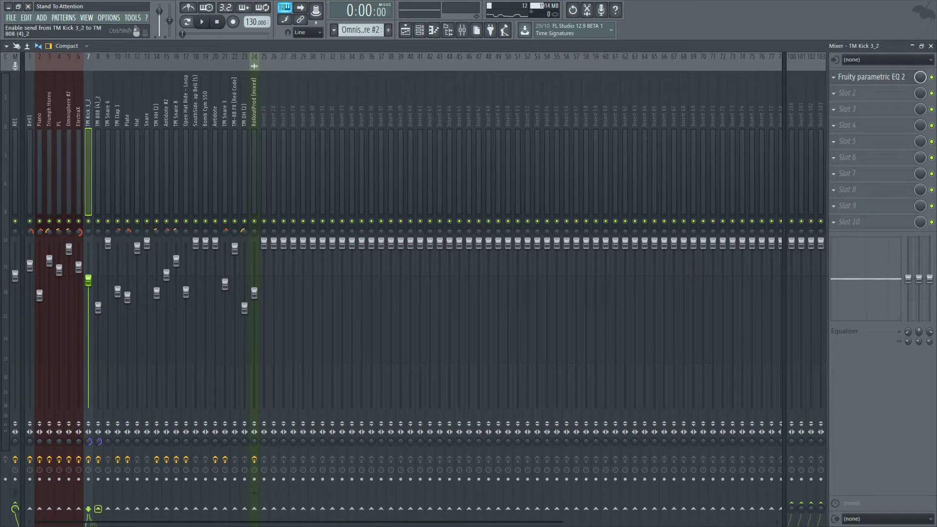
right_click(98, 509)
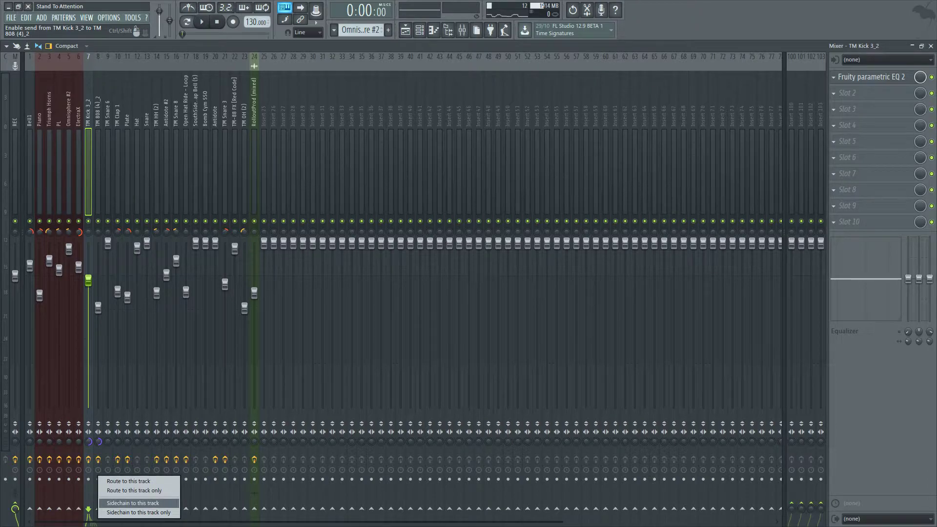
click(133, 504)
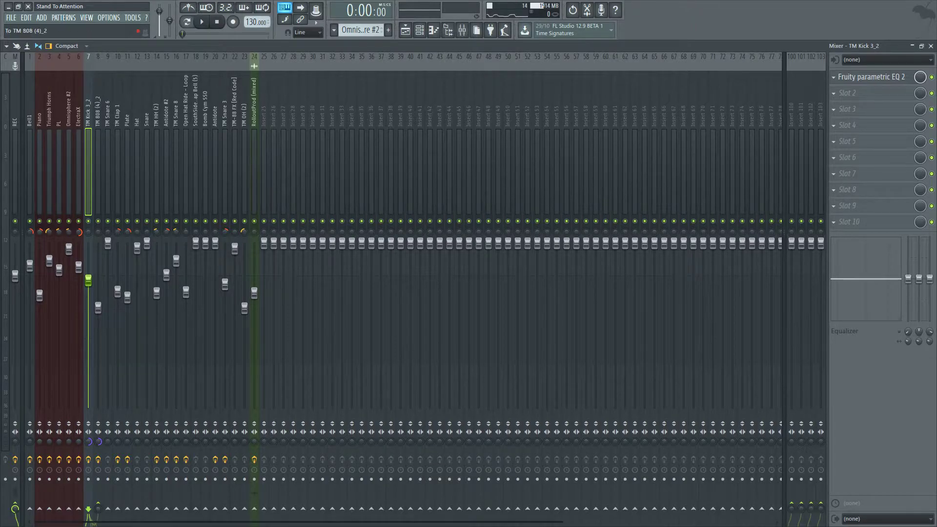
- Insert Fruity Limiter in effect slot 3 of the TM 808 (4)_2 track and leave its window open
click(98, 171)
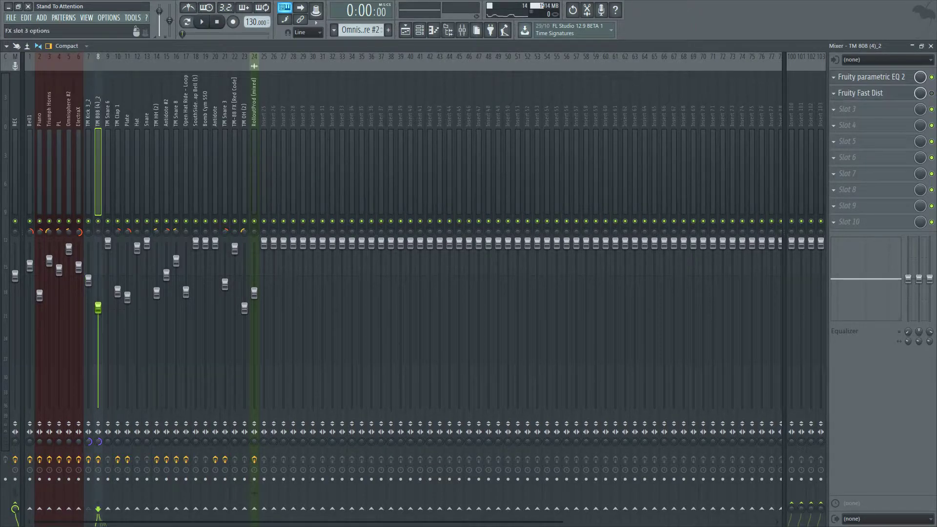
click(834, 110)
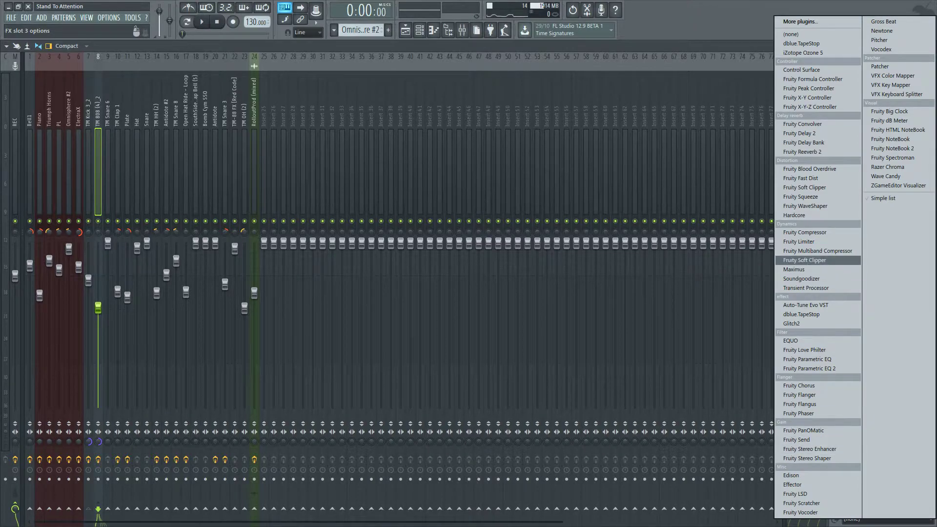
click(796, 242)
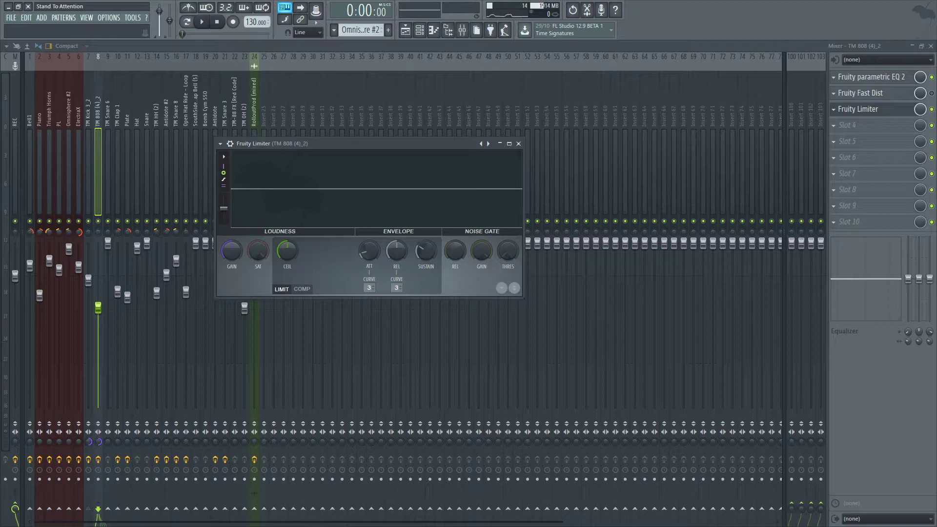
click(88, 171)
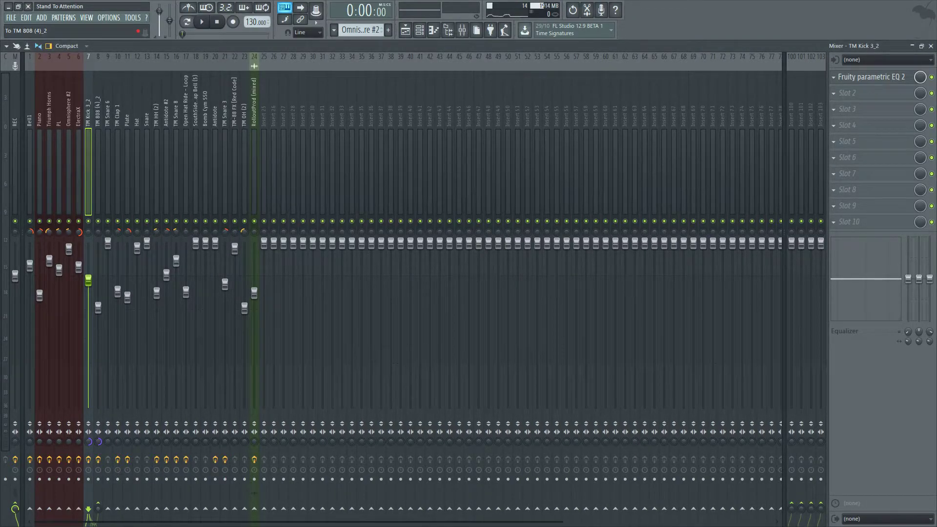
click(98, 171)
click(859, 109)
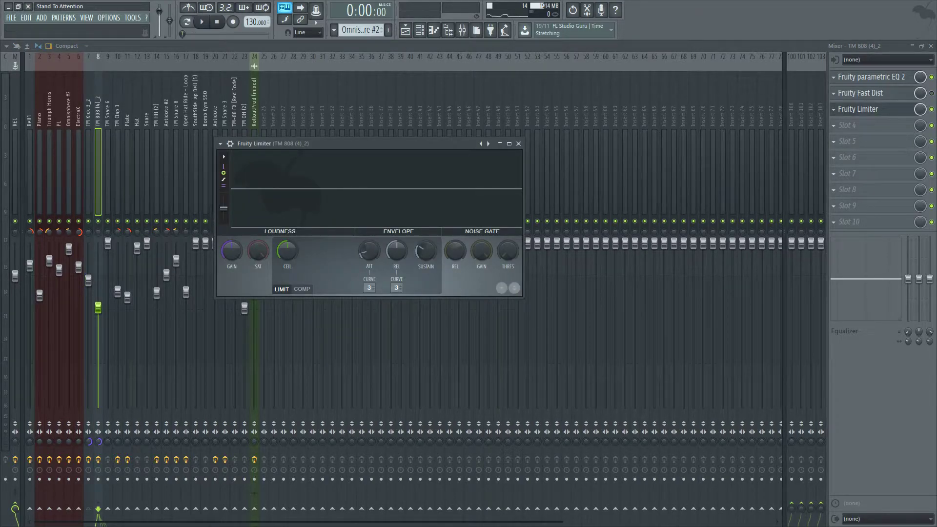
- Switch the TM 808 (4)_2 track's Fruity Limiter to compressor mode, lowering its threshold and raising the knee and ratio
click(302, 290)
click(282, 289)
click(301, 289)
click(282, 290)
click(302, 290)
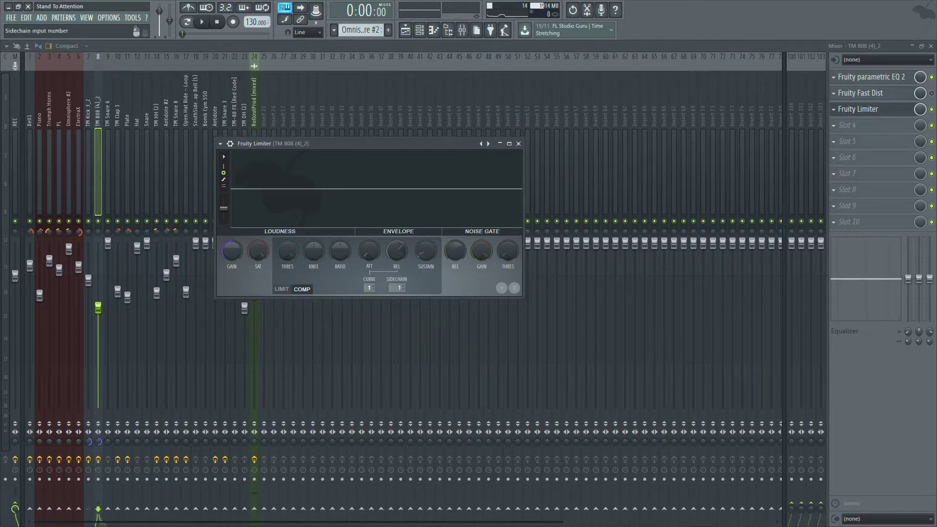
drag(287, 251, 287, 337)
drag(314, 251, 314, 231)
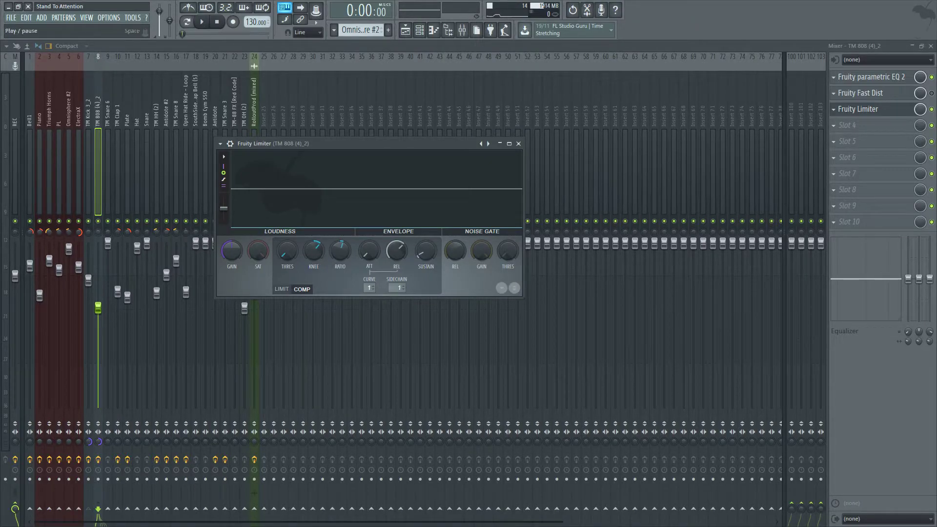
- Solo the TM Kick 3_2 track together with its linked TM 808 (4)_2 track and play the song from bar 9
click(89, 171)
click(98, 171)
click(89, 171)
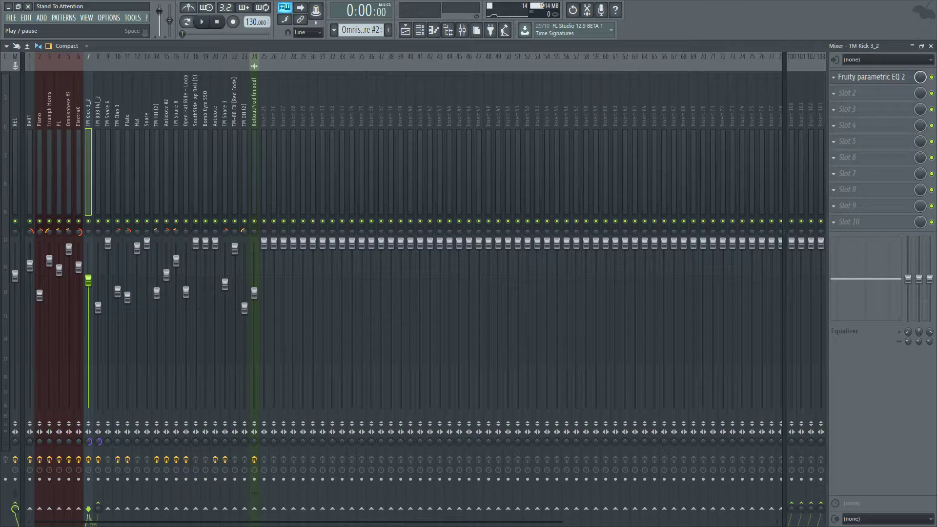
right_click(88, 221)
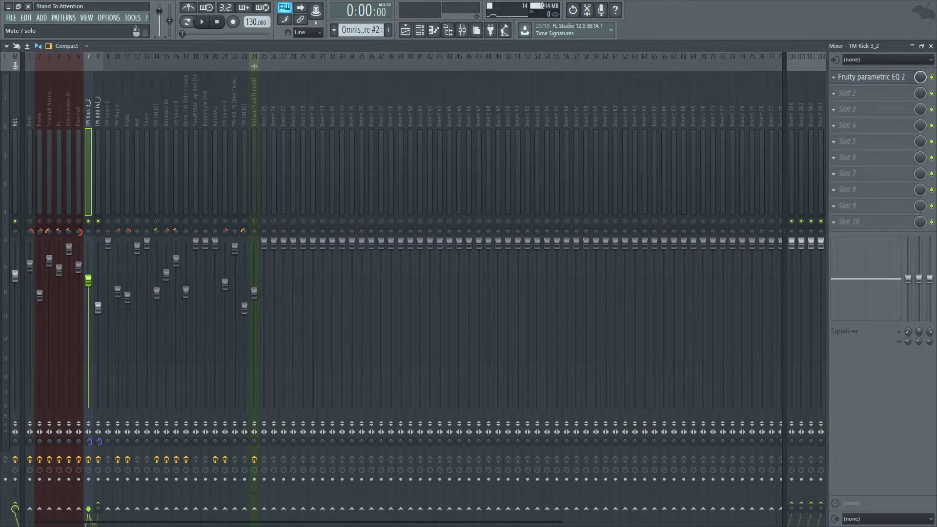
click(419, 30)
click(406, 31)
click(250, 67)
click(461, 30)
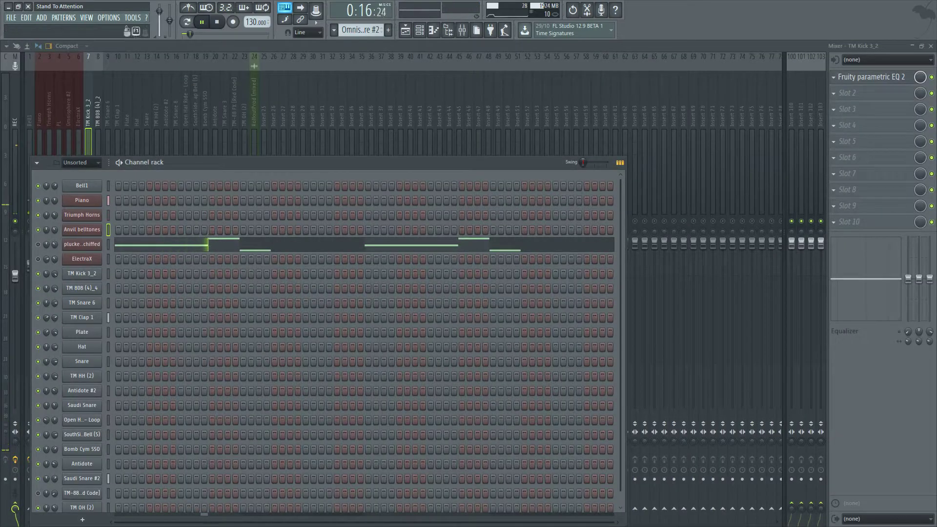
click(462, 31)
- Raise the TM 808 (4)_2 fader and lower the TM Kick 3_2 fader slightly while the song plays
click(99, 272)
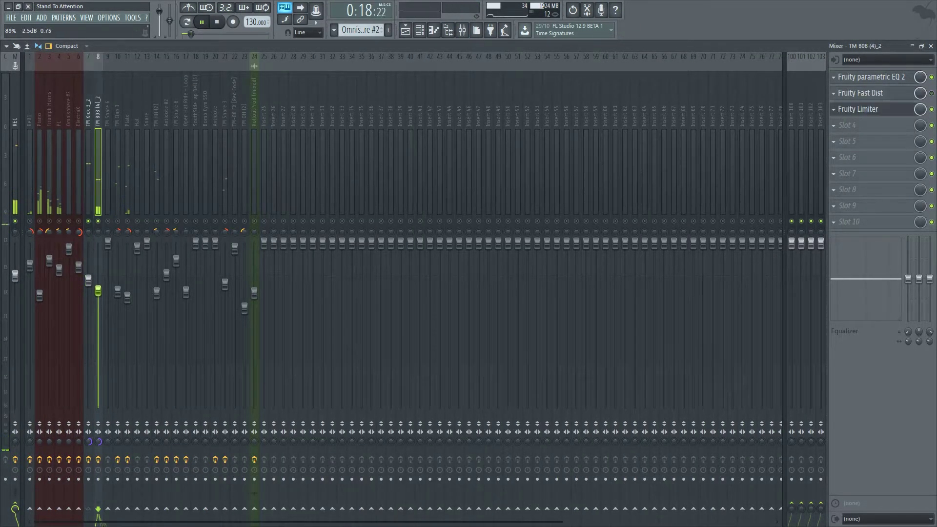
drag(88, 280, 98, 274)
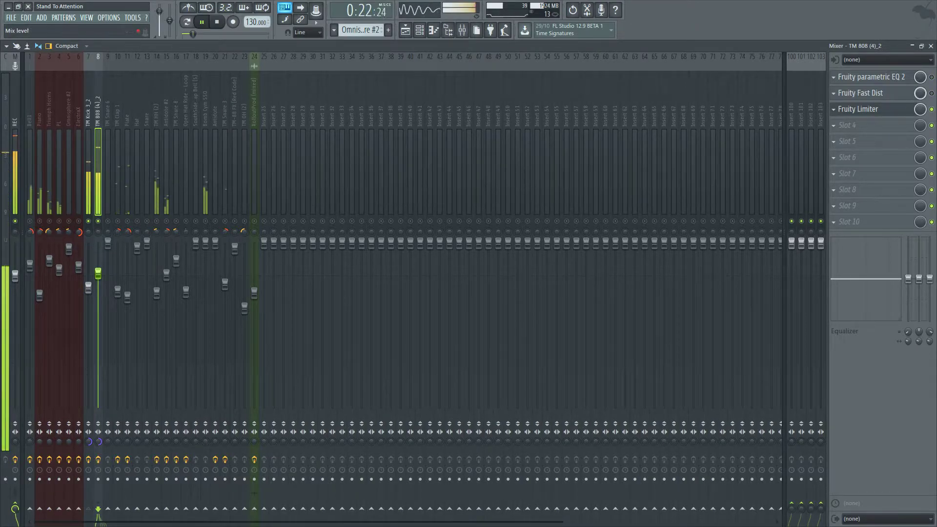
- Lower the low-pass cutoff in the TM 808 (4)_2 parametric EQ and bring that track's fader down to about -0.8 dB
click(871, 77)
click(858, 110)
click(871, 77)
drag(190, 442, 170, 442)
click(371, 363)
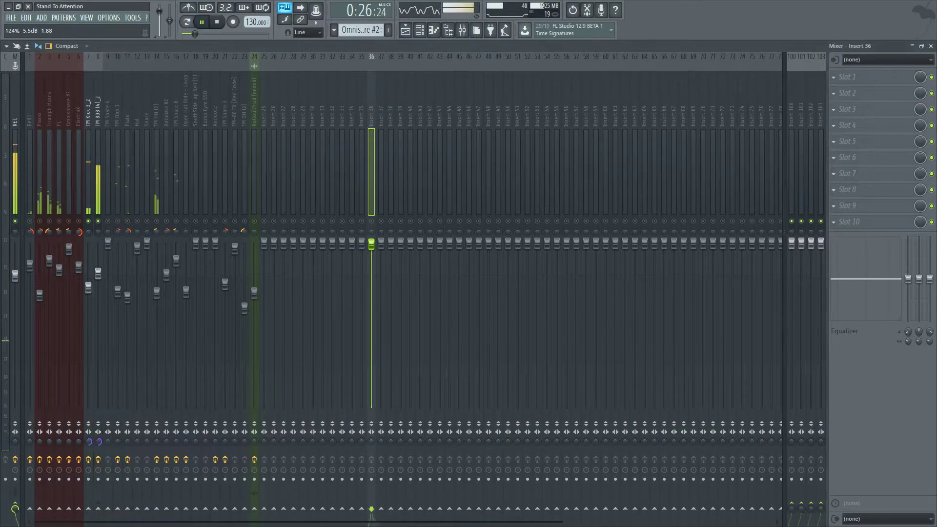
drag(98, 273, 98, 280)
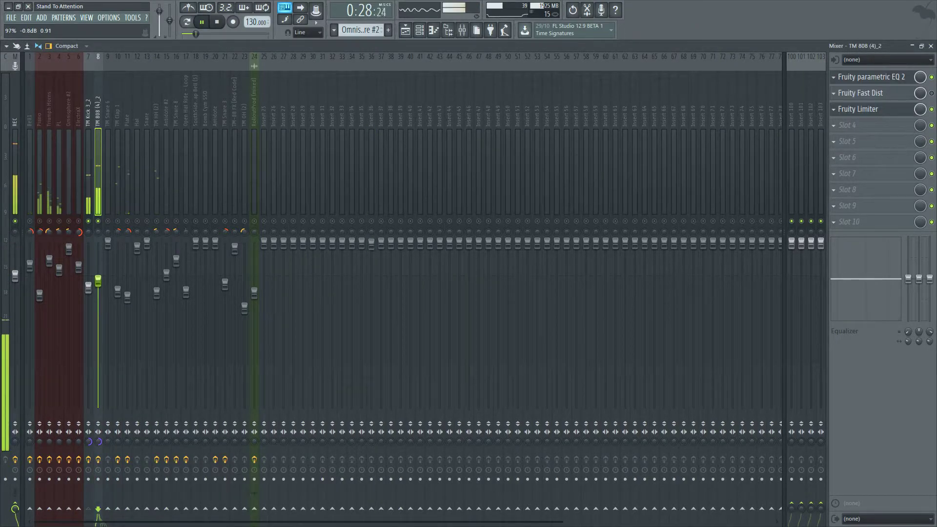
- In the TM 808 (4)_2 parametric EQ, raise the high-pass cutoff and set the band 7 low-pass to about 950 Hz
click(859, 109)
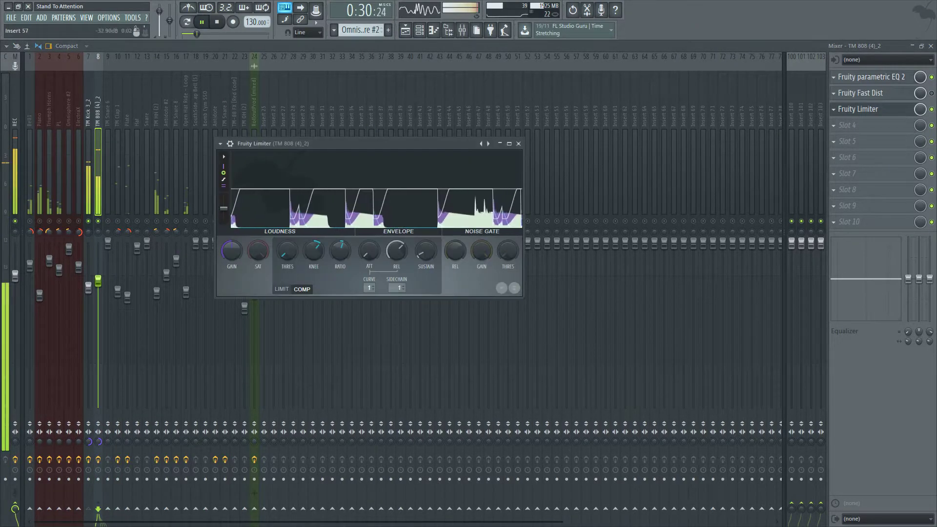
click(872, 60)
click(825, 78)
click(872, 77)
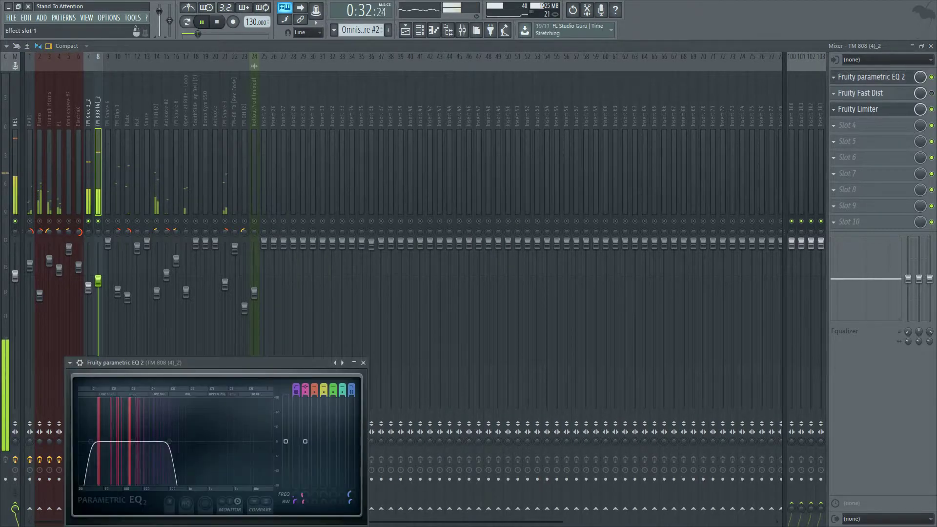
mouse_move(169, 441)
mouse_down()
mouse_move(152, 441)
mouse_move(180, 441)
mouse_up()
drag(97, 442, 106, 441)
mouse_move(180, 441)
mouse_down()
mouse_move(166, 442)
mouse_move(186, 441)
mouse_up()
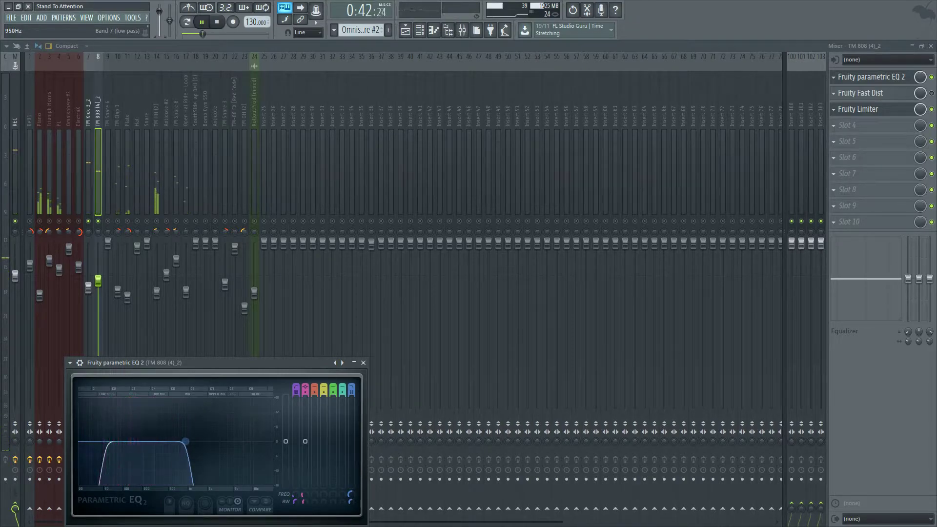
- Lower the TM 808 (4)_2 and TM Kick 3_2 faders slightly, then unsolo the tracks and stop playback
mouse_move(98, 281)
mouse_down()
mouse_move(98, 296)
mouse_move(88, 279)
mouse_move(88, 291)
mouse_up()
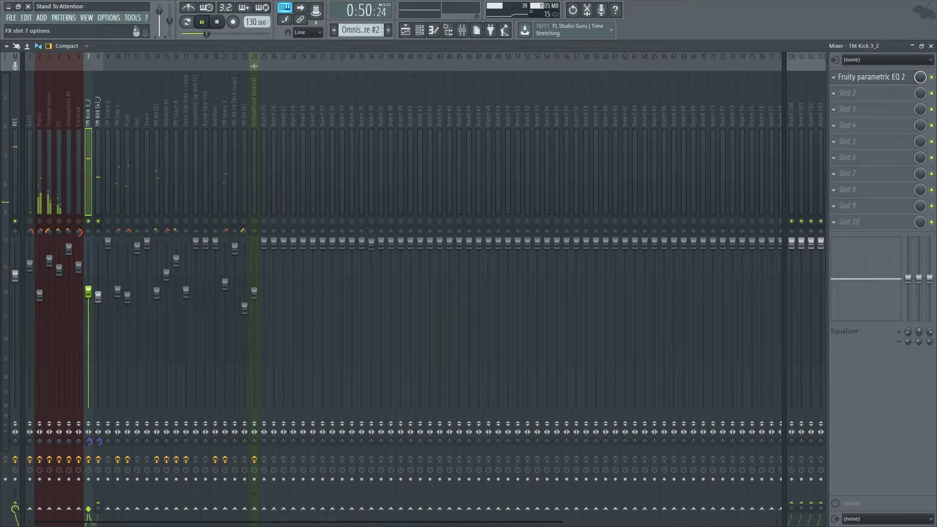
click(872, 77)
click(871, 77)
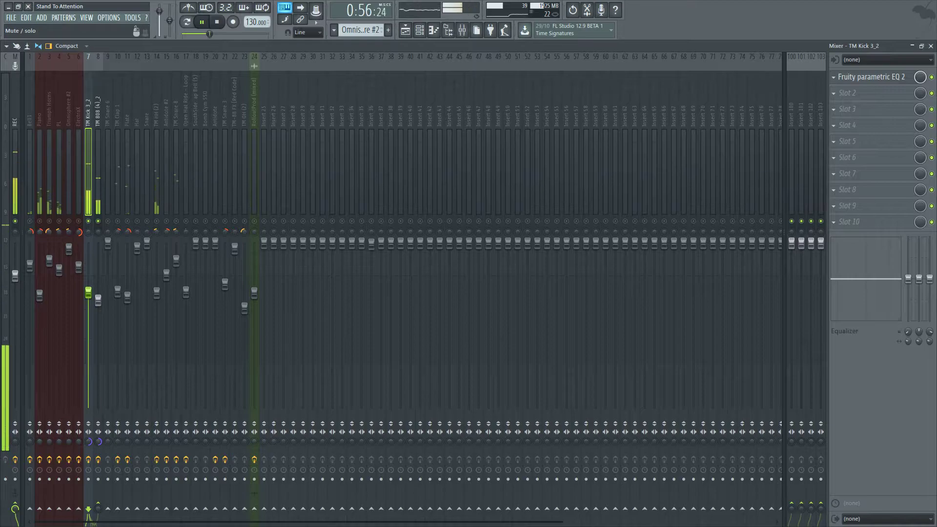
key(space)
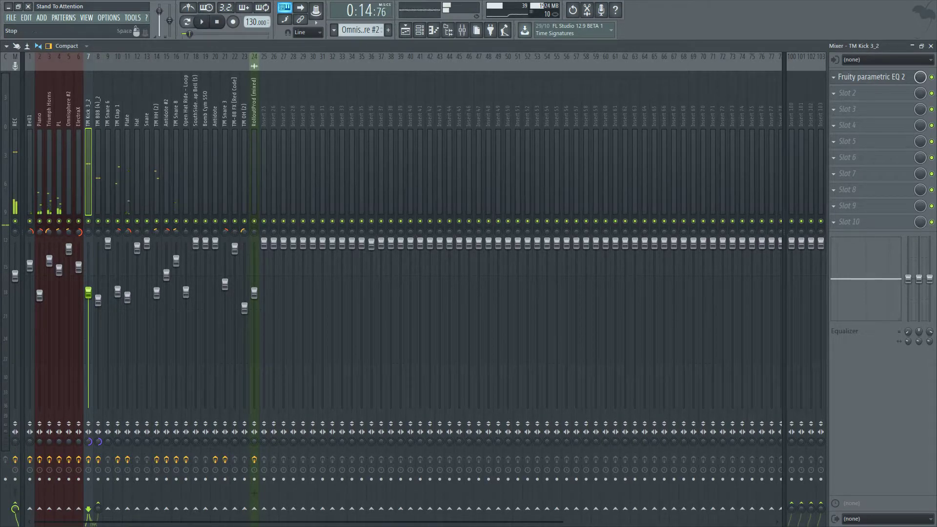
click(217, 21)
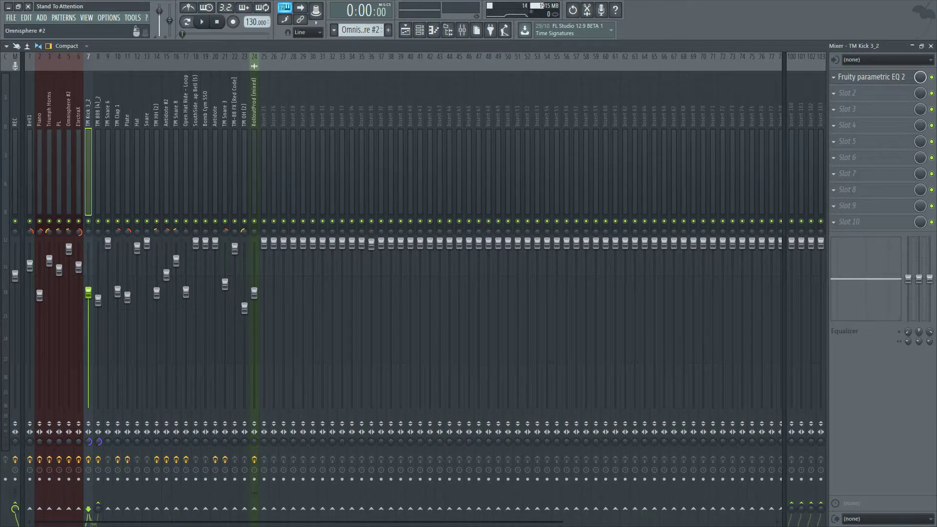
- Play the full mix from bar 9, raise the TM 808 (4)_2 fader moderately to balance it with the kick, and stop playback
key(F5)
key(space)
key(F9)
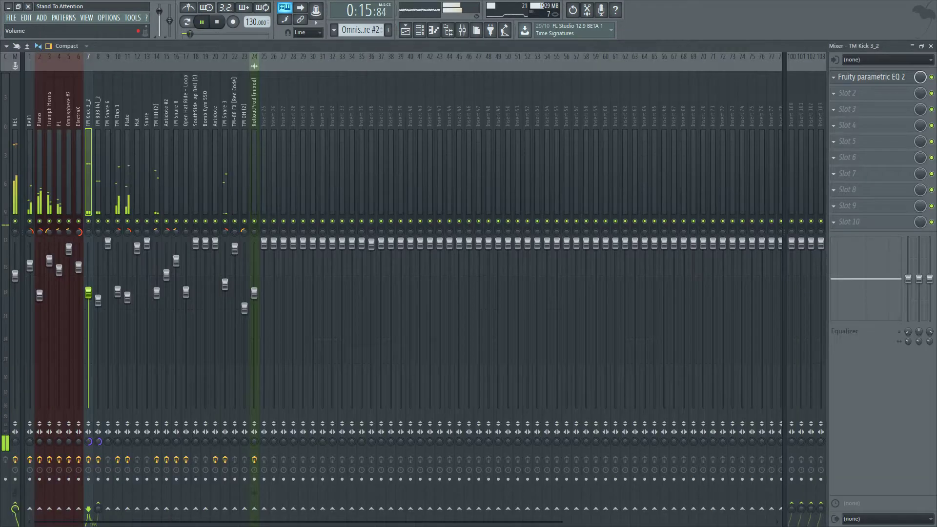
drag(98, 298, 98, 278)
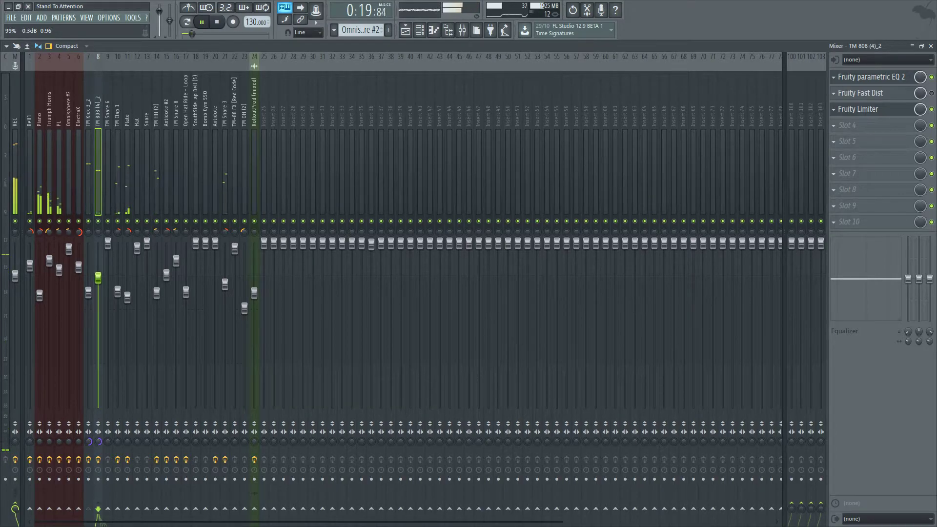
click(88, 292)
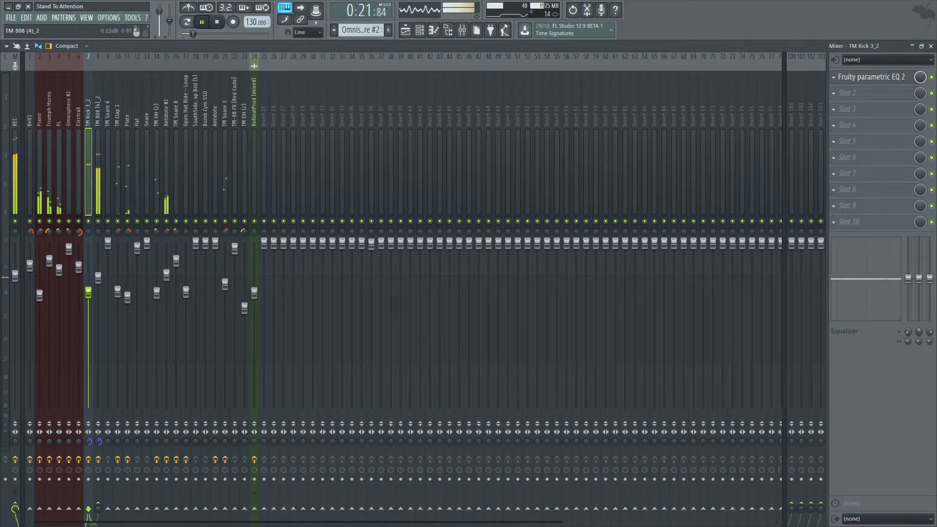
drag(98, 278, 98, 284)
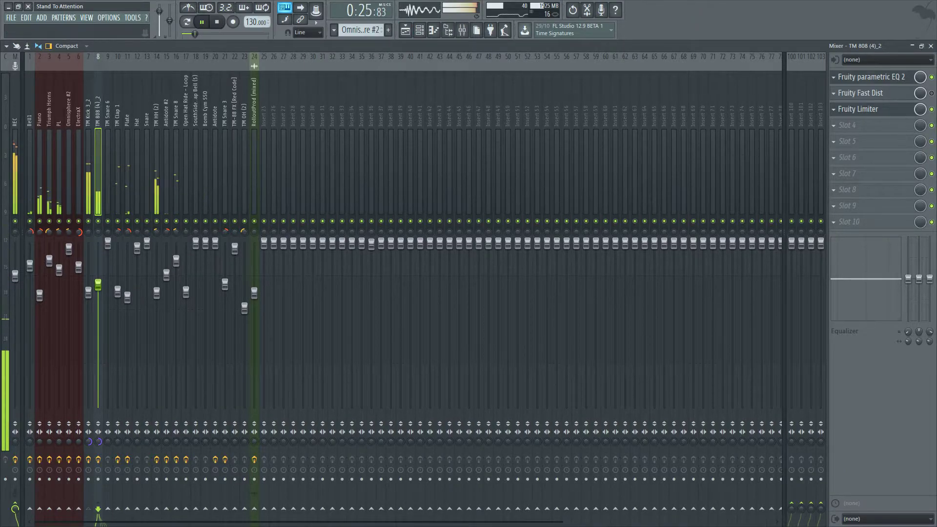
key(space)
click(462, 30)
click(462, 29)
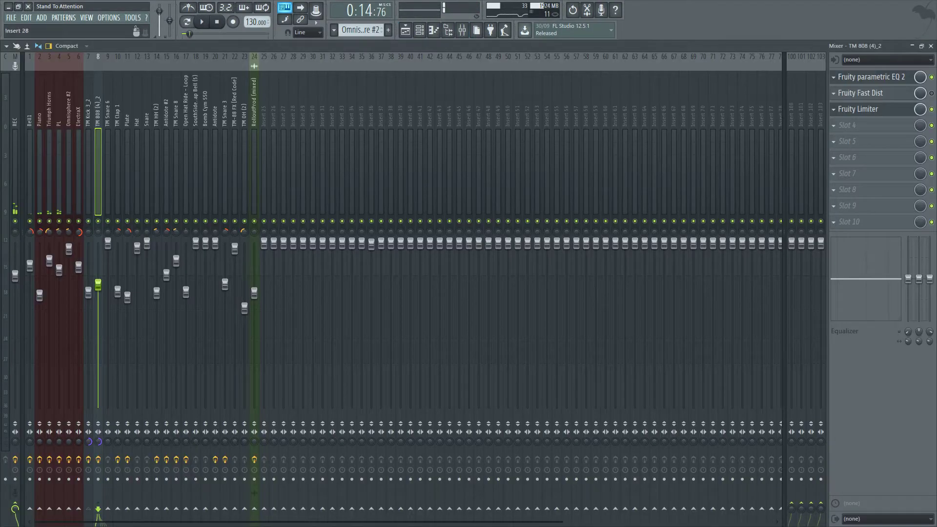
- Lower the compression ratio in the TM 808 (4)_2 track's Fruity Limiter slightly and play the song to hear it
click(871, 77)
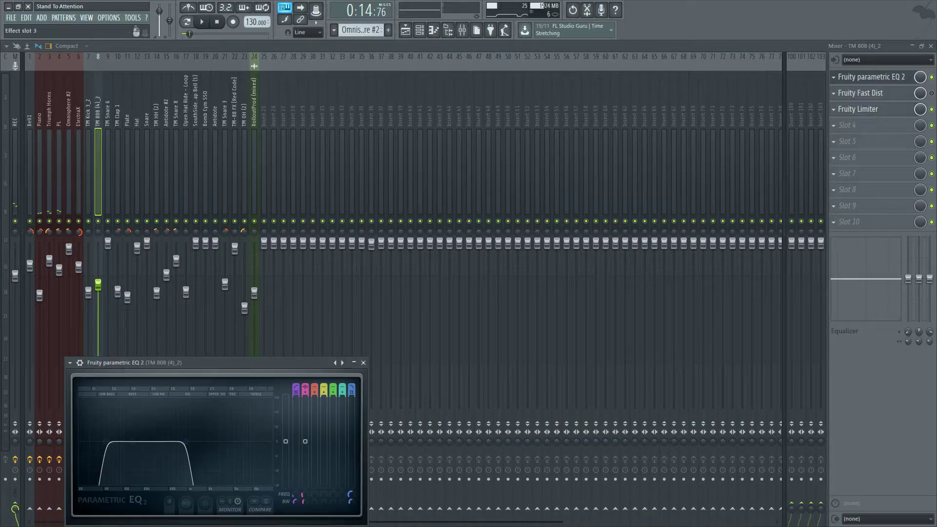
click(864, 108)
drag(340, 250, 314, 257)
key(space)
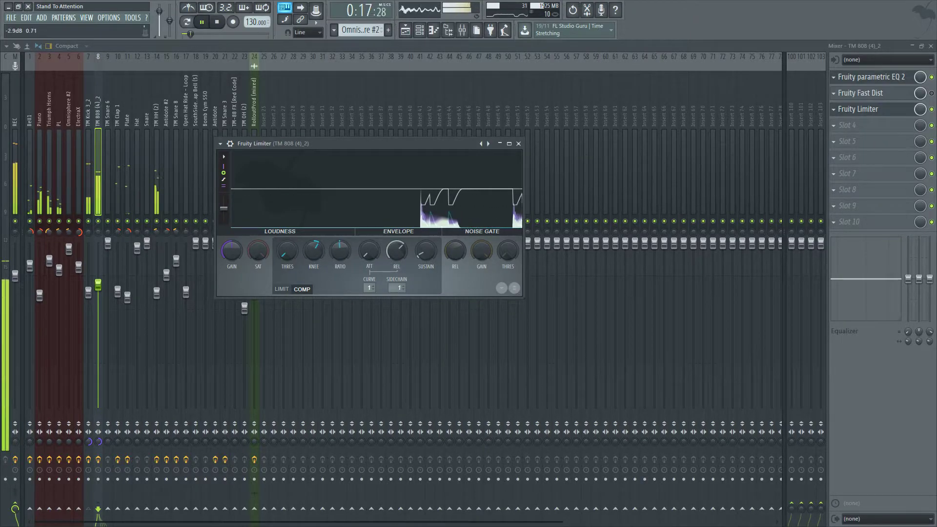
click(519, 143)
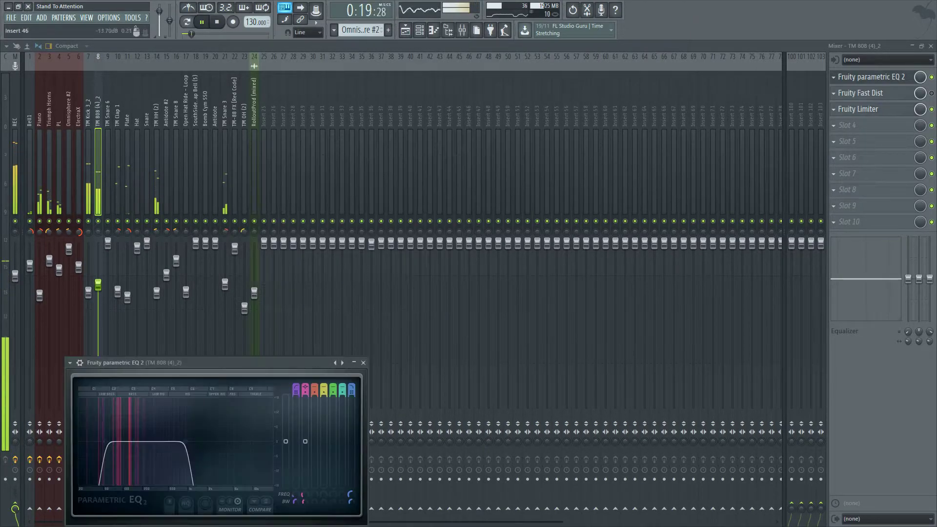
- Raise the TM 808 (4)_2 fader slightly, replay the section and stop playback
drag(98, 285, 98, 280)
key(space)
key(space)
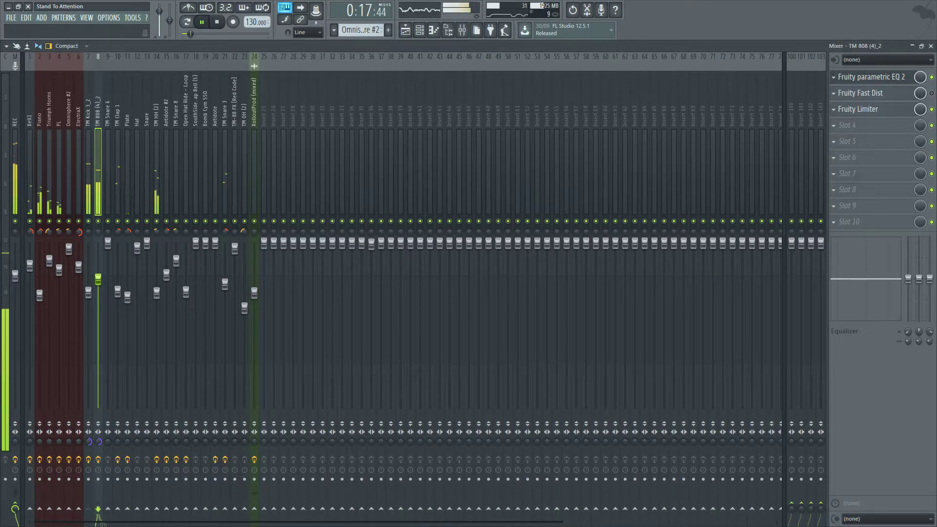
click(217, 22)
- Insert Fruity Multiband Compressor in effect slot 5 of the REC track and reposition its window over the mixer
click(15, 166)
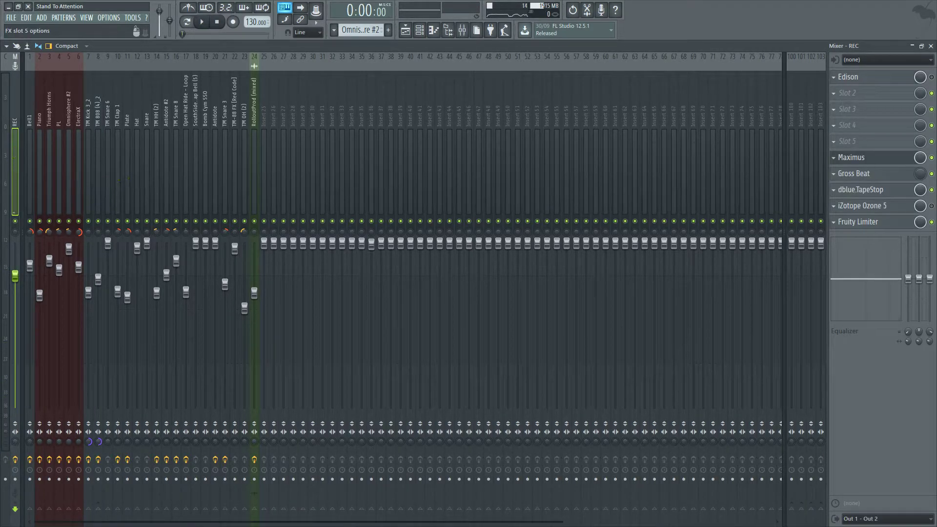
click(833, 142)
click(723, 93)
click(834, 141)
click(751, 196)
click(833, 142)
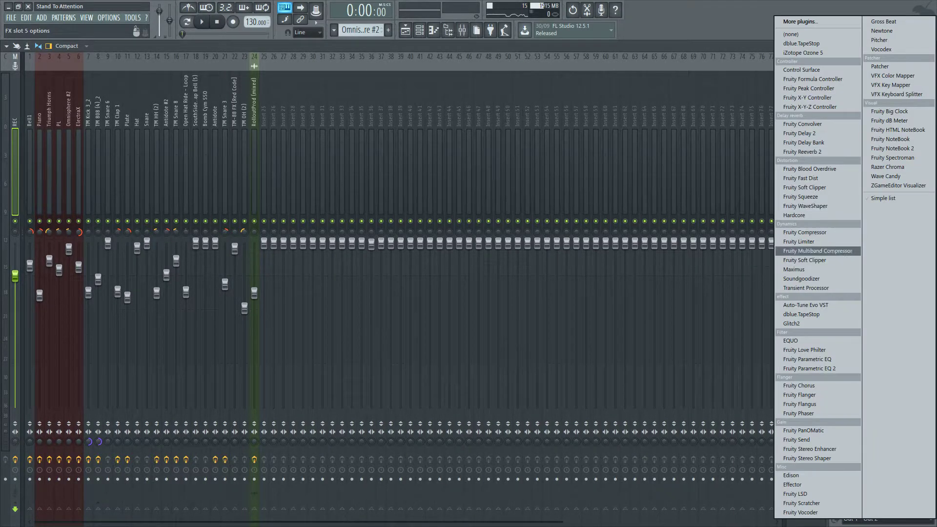
click(801, 247)
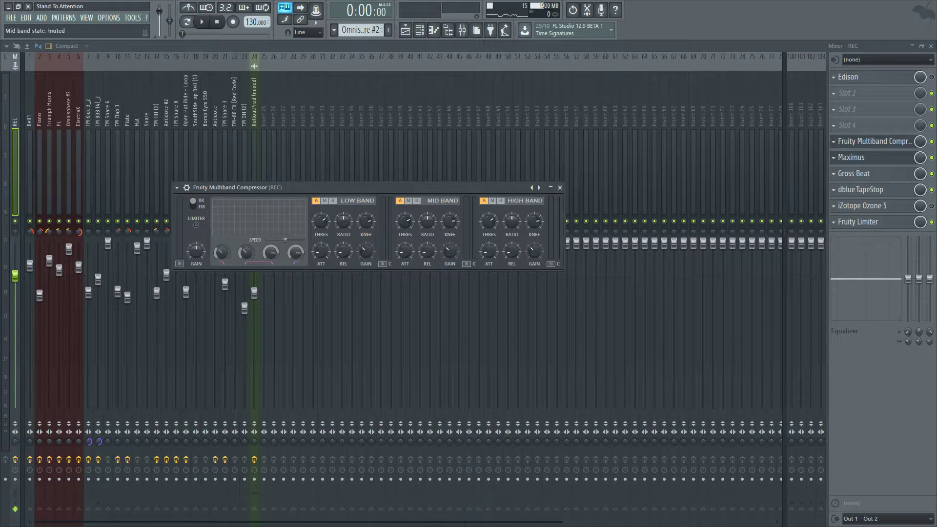
drag(381, 187, 351, 203)
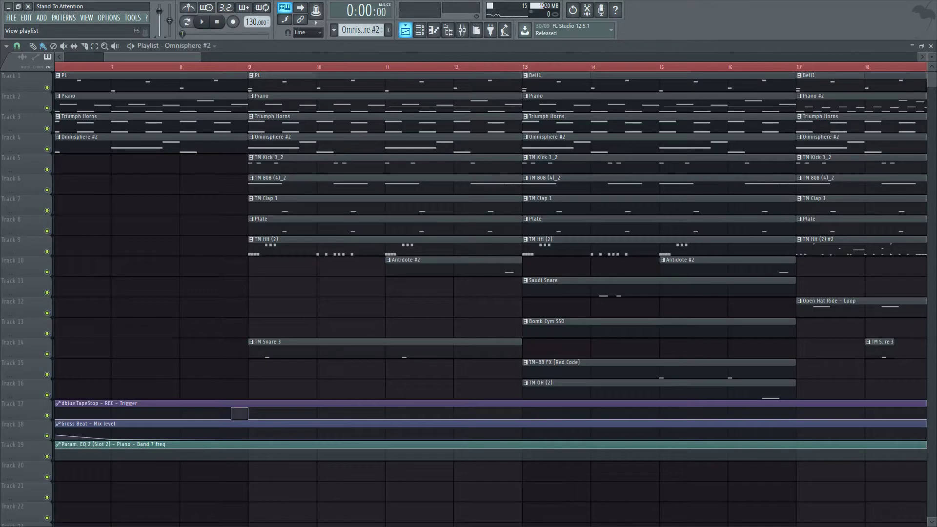
- Bring up the playlist to view the song arrangement
click(406, 30)
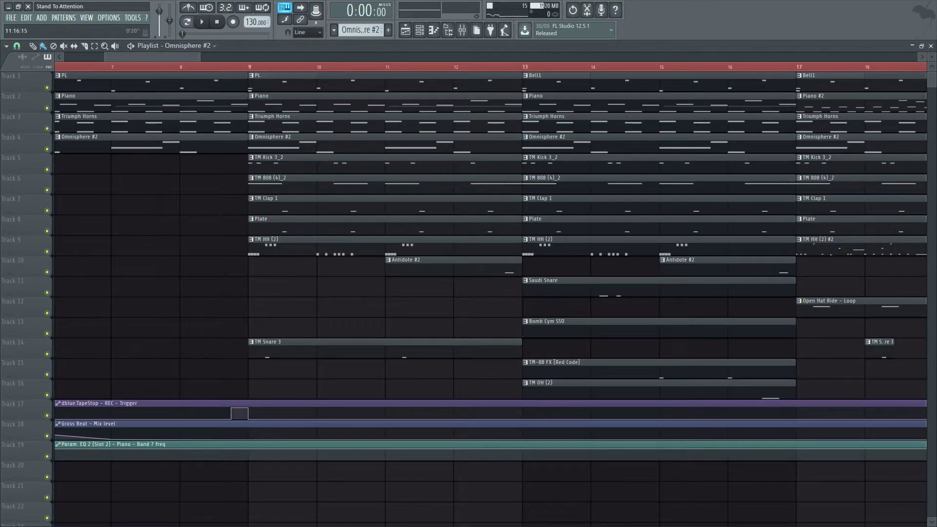
- Move the song position to bar 11 and play that section while watching the multiband compressor on REC
click(387, 67)
click(931, 46)
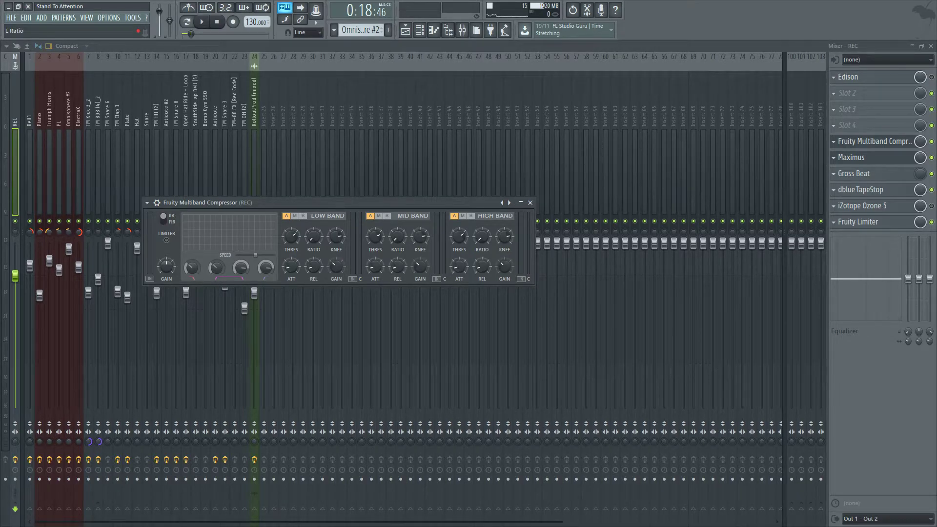
key(space)
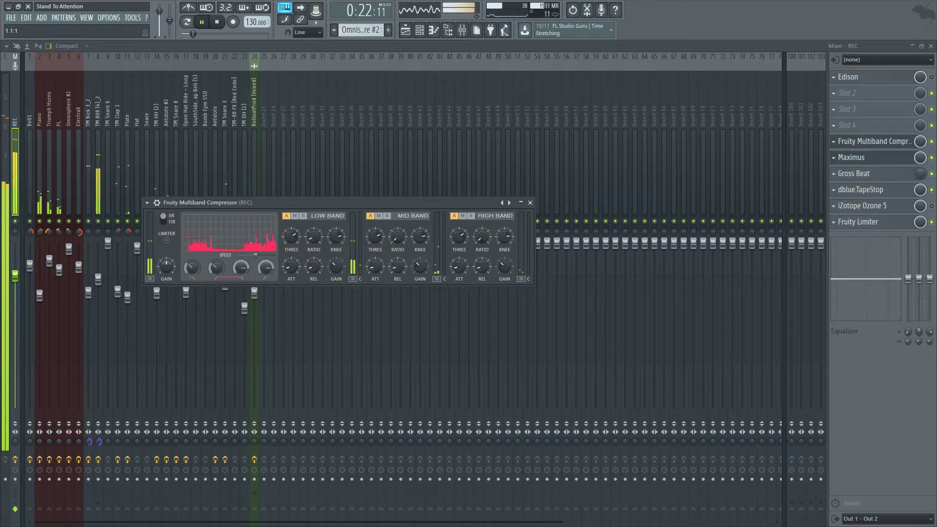
key(space)
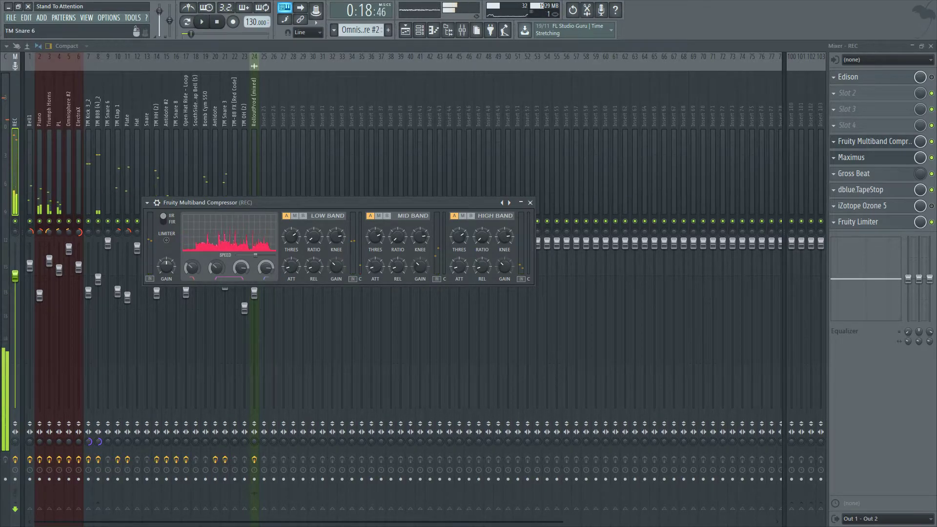
- With the song playing, lower the TM 808 (4)_2 fader and raise the TM Kick 3_2 fader slightly
click(98, 167)
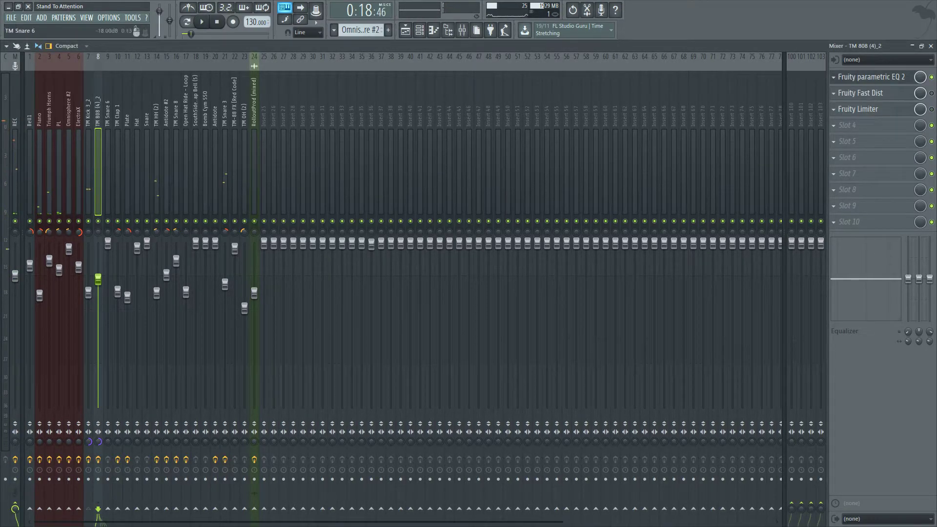
key(space)
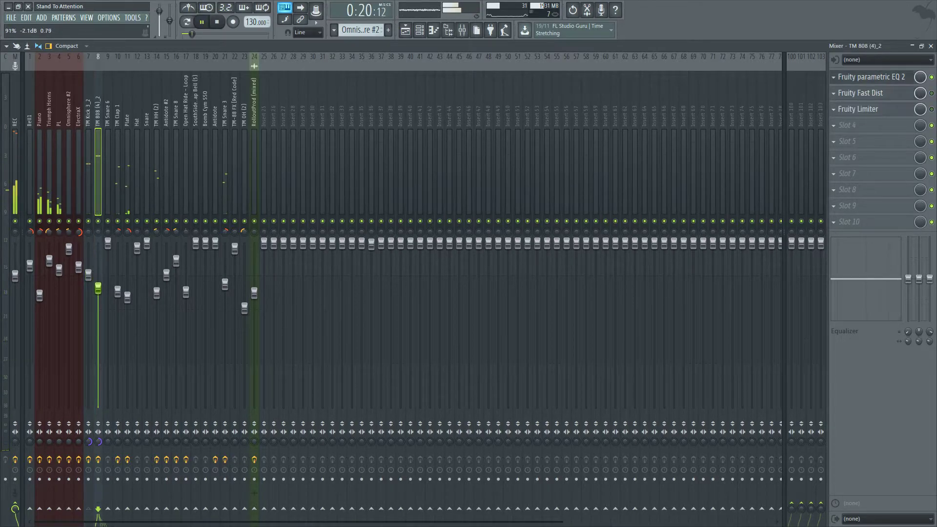
drag(88, 275, 98, 296)
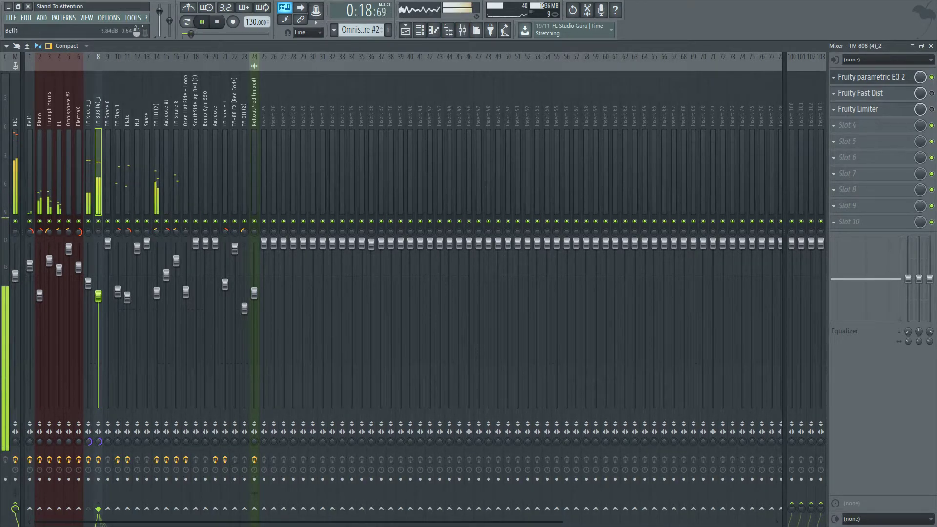
- Select the REC track and check its Maximus and Fruity Multiband Compressor windows during playback
click(15, 342)
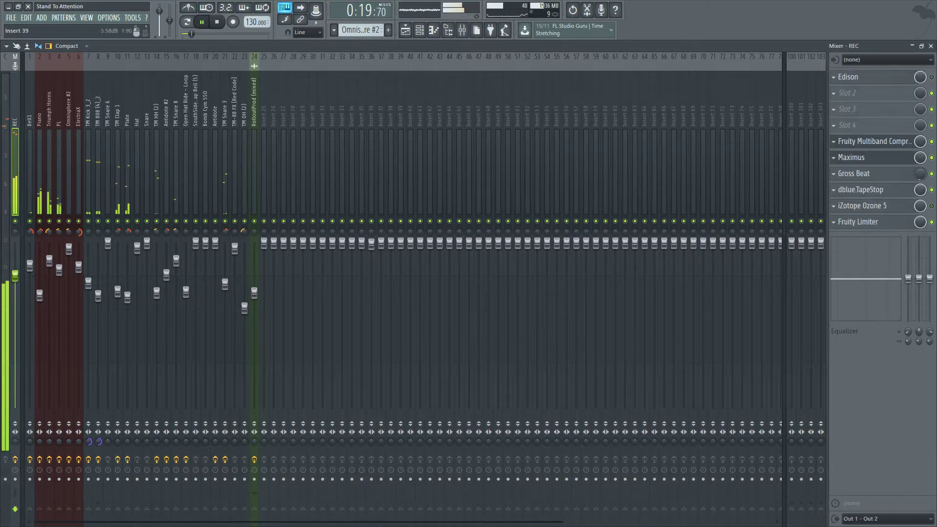
click(852, 157)
click(861, 142)
click(851, 158)
click(862, 141)
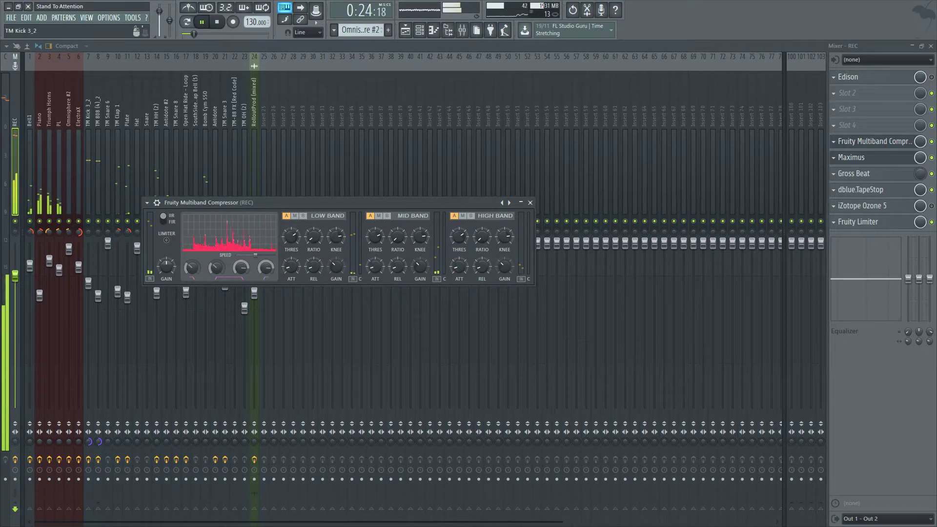
- Lower the TM 808 (4)_2 and TM Kick 3_2 faders slightly, keeping the mixer in view
click(98, 185)
drag(98, 296, 89, 285)
click(462, 30)
click(463, 30)
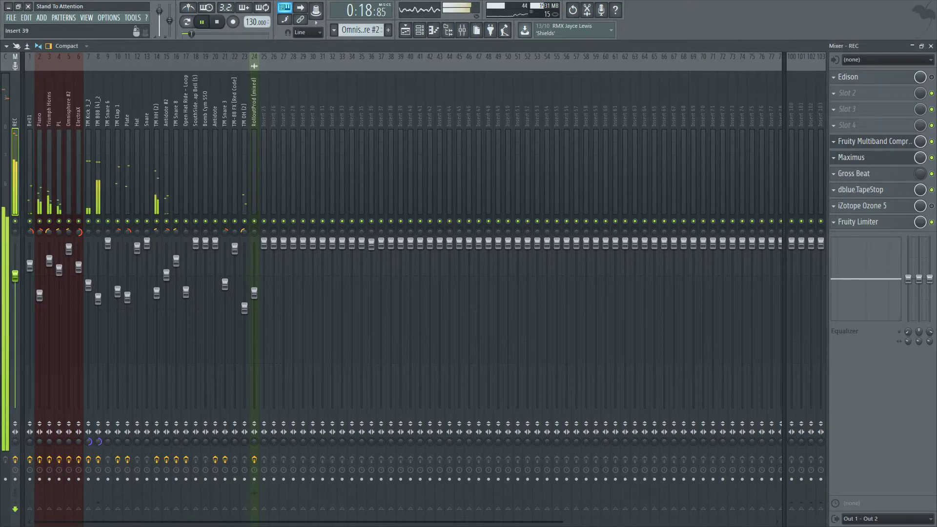
- Inspect Maximus and the multiband compressor on REC in turn while the drum section plays, and stop playback
click(871, 158)
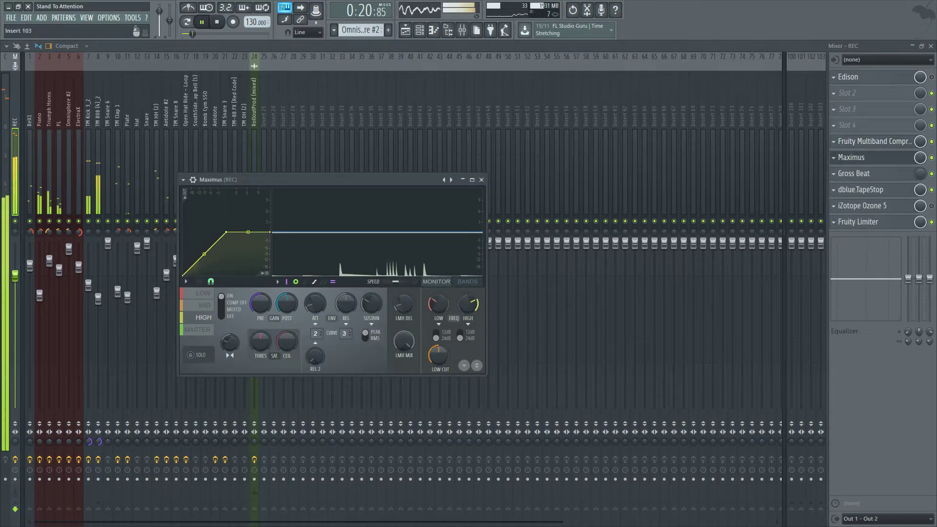
click(872, 141)
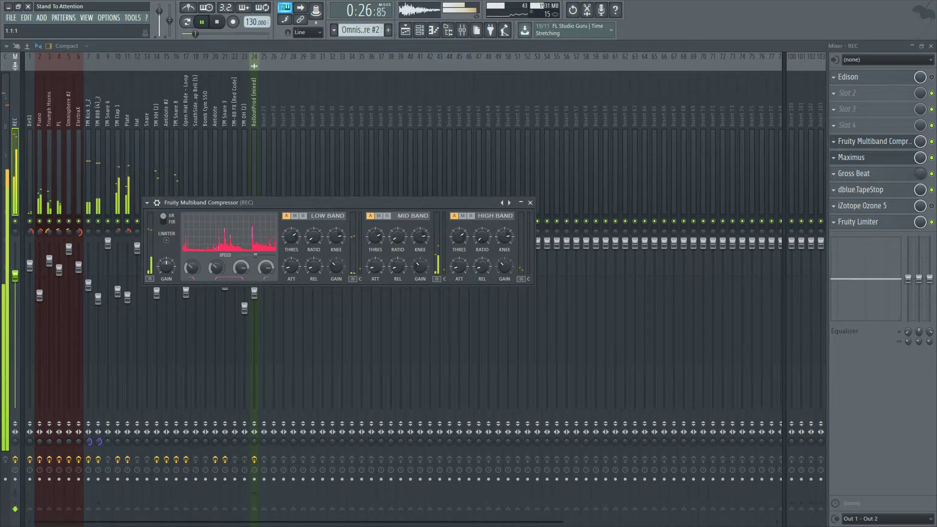
key(space)
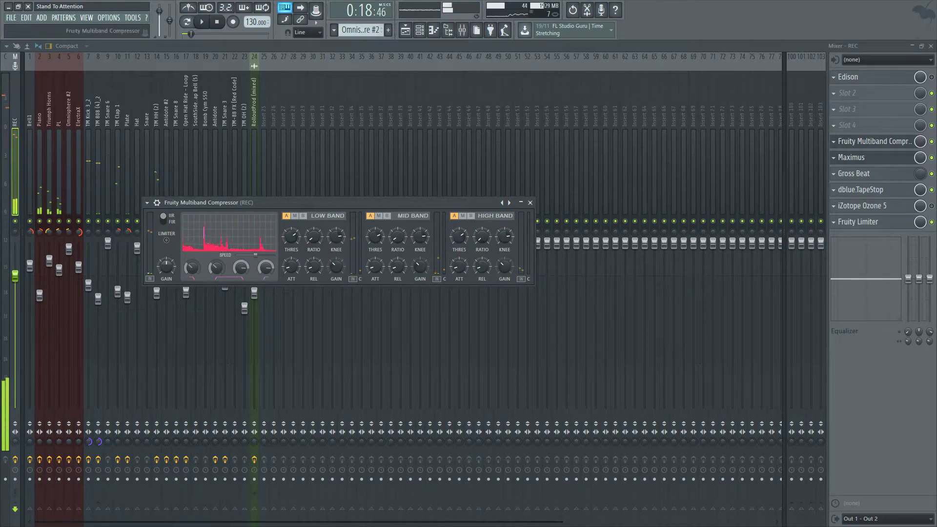
key(space)
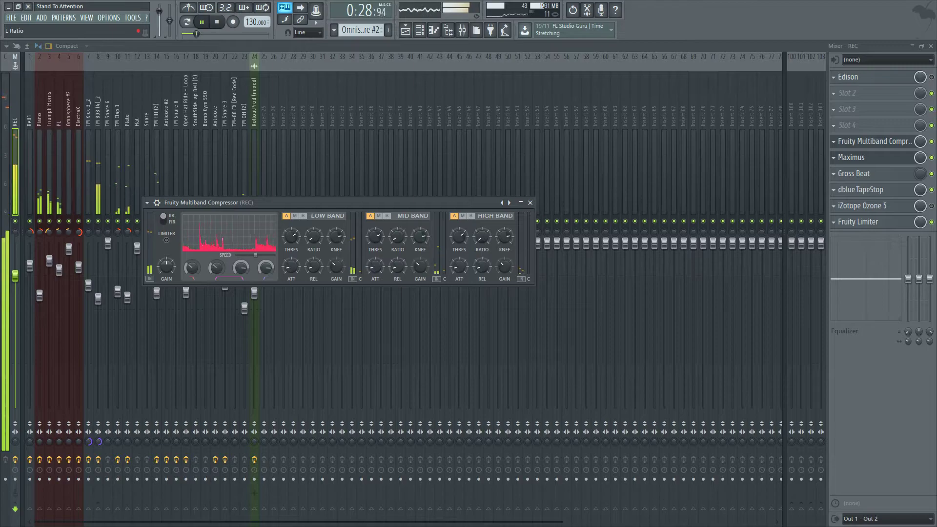
key(space)
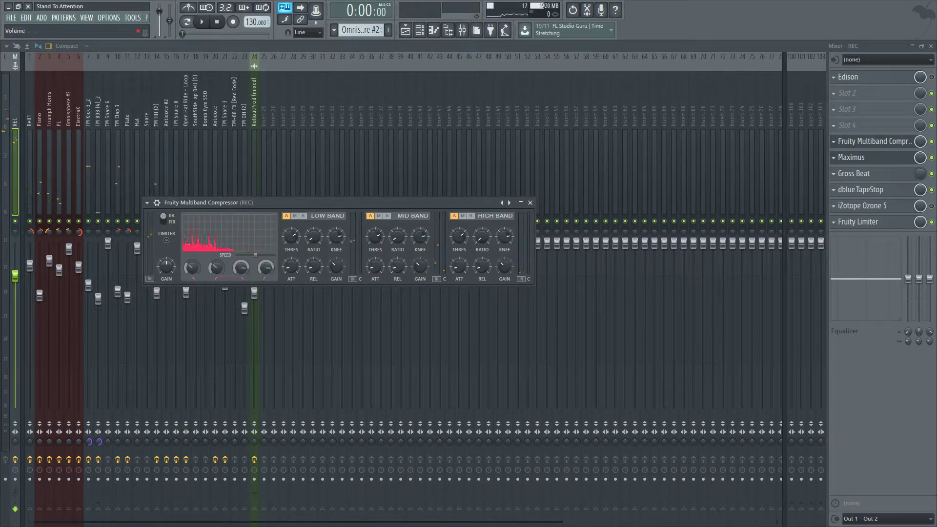
- Play the song from about bar 11 and listen to the balance with the mixer in view
key(space)
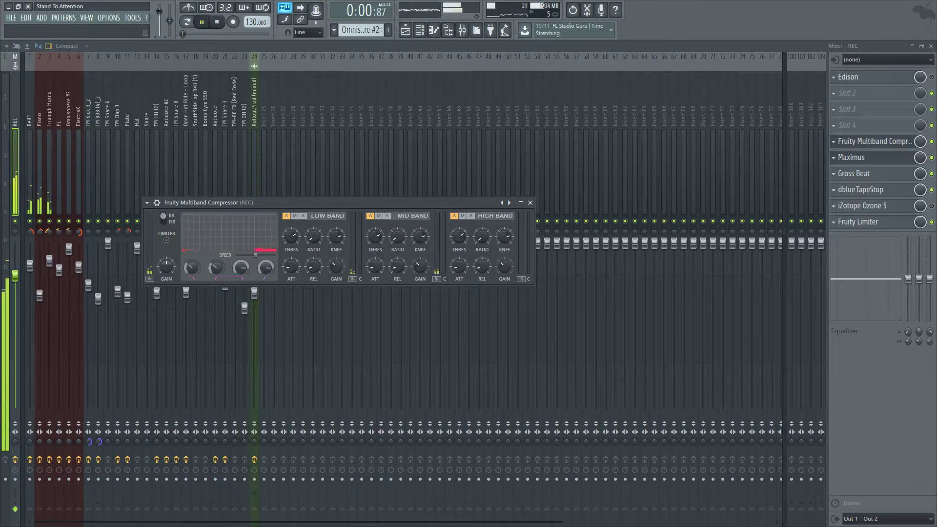
key(F5)
click(381, 67)
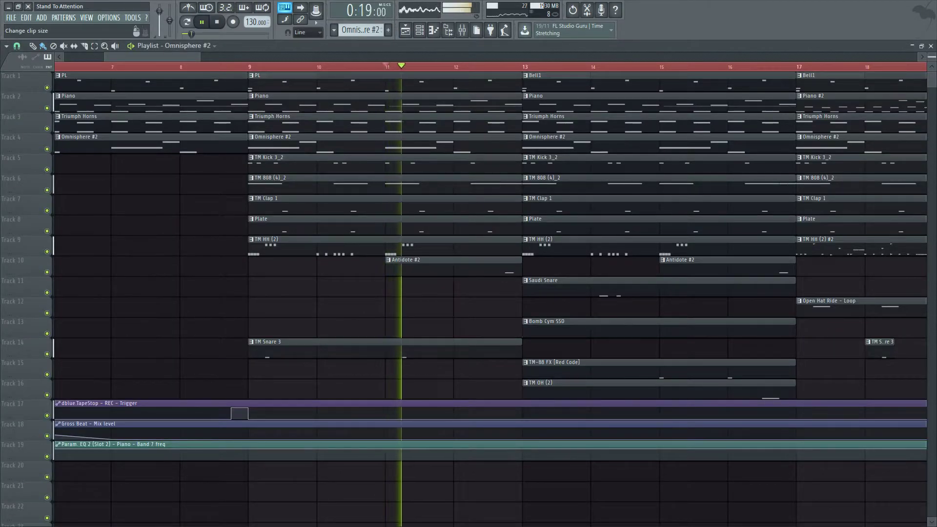
key(F5)
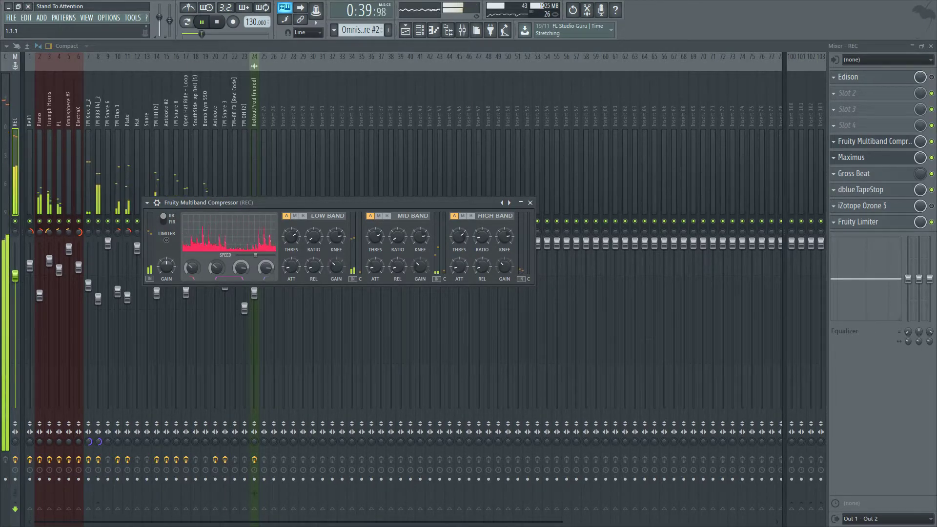
key(space)
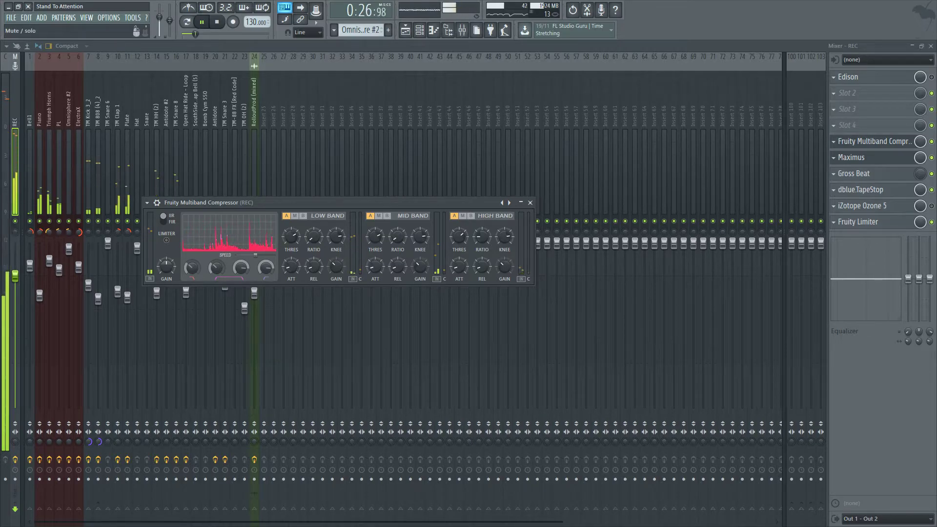
- Open Maximus on REC, replay the song from bar 7 into the drop while watching the mixer levels, and stop playback
click(851, 157)
key(space)
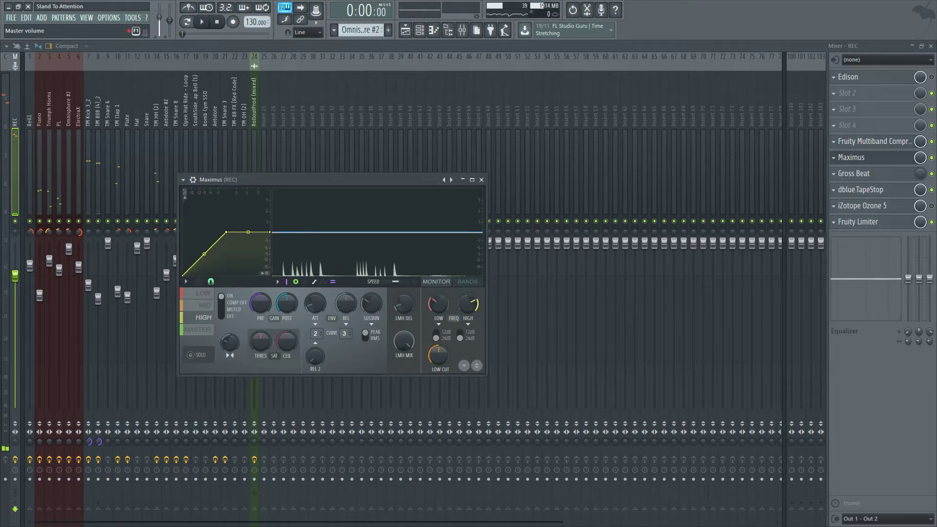
key(space)
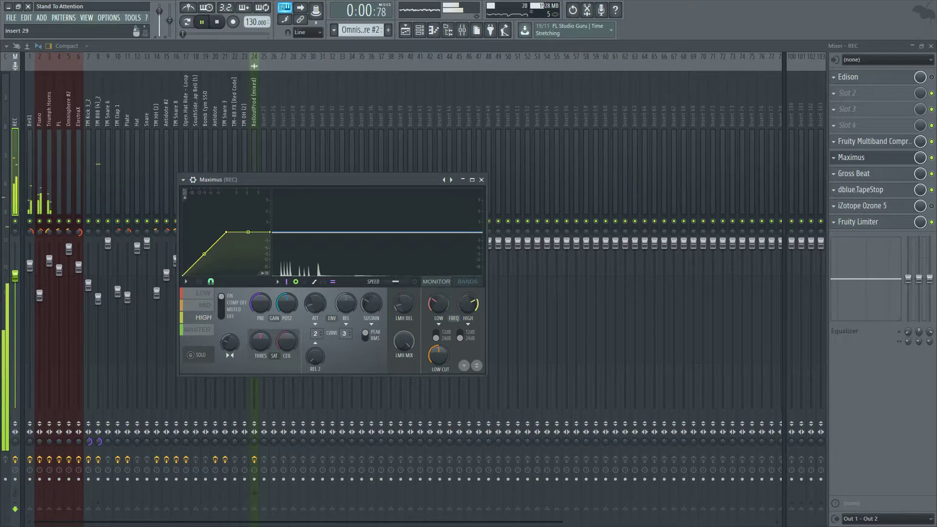
key(F5)
click(111, 67)
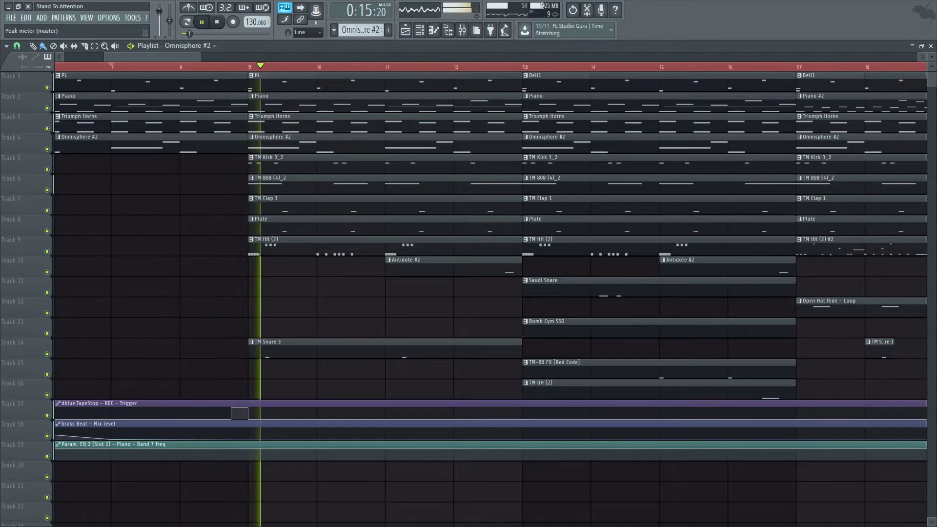
click(462, 30)
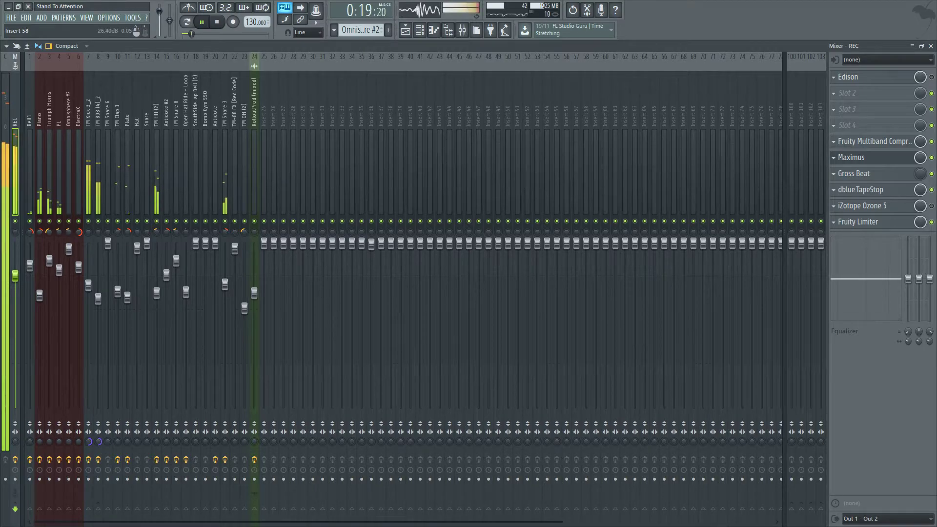
click(217, 21)
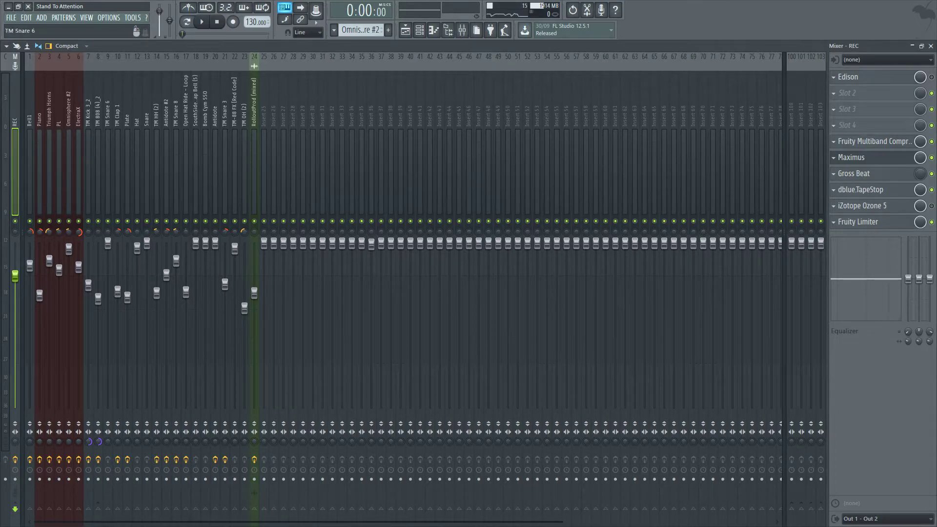
- Insert Fruity Parametric EQ 2 in effect slot 4 of the REC track and reposition its window slightly
click(836, 125)
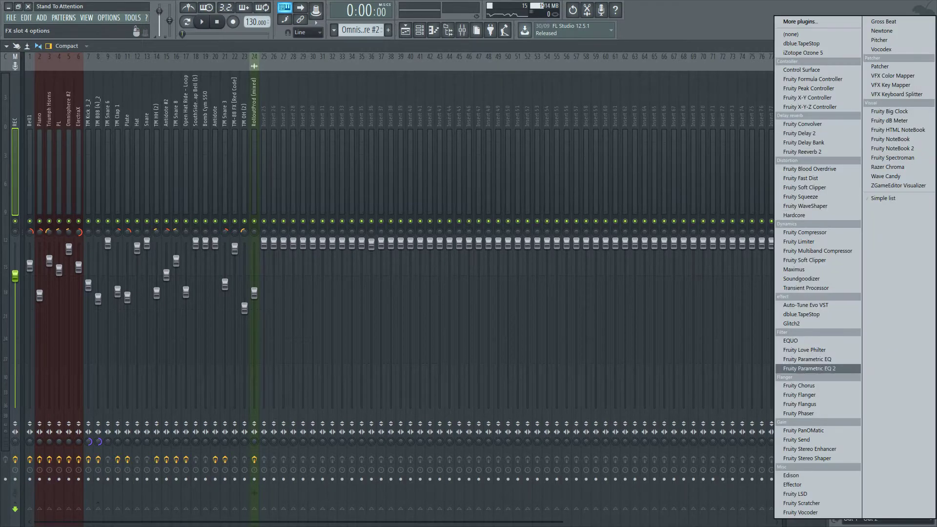
click(834, 369)
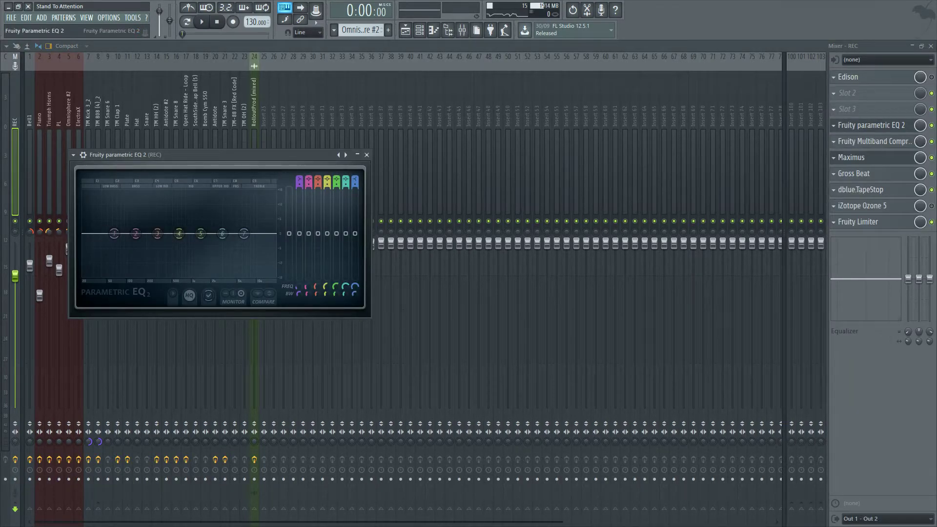
drag(303, 155, 310, 153)
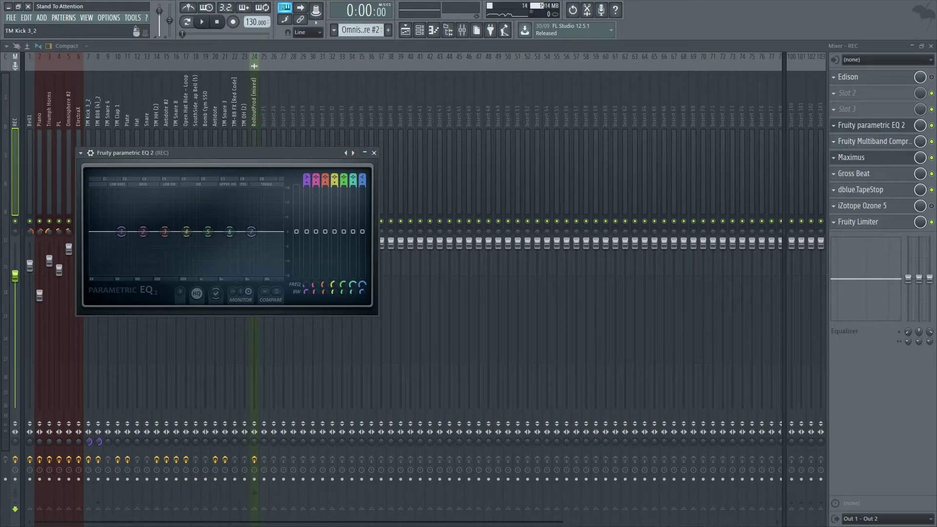
- Load the 40Hz + 18kHz cut preset in the REC equalizer and shift the low cut to the bottom of the frequency range
right_click(349, 153)
click(365, 159)
right_click(353, 153)
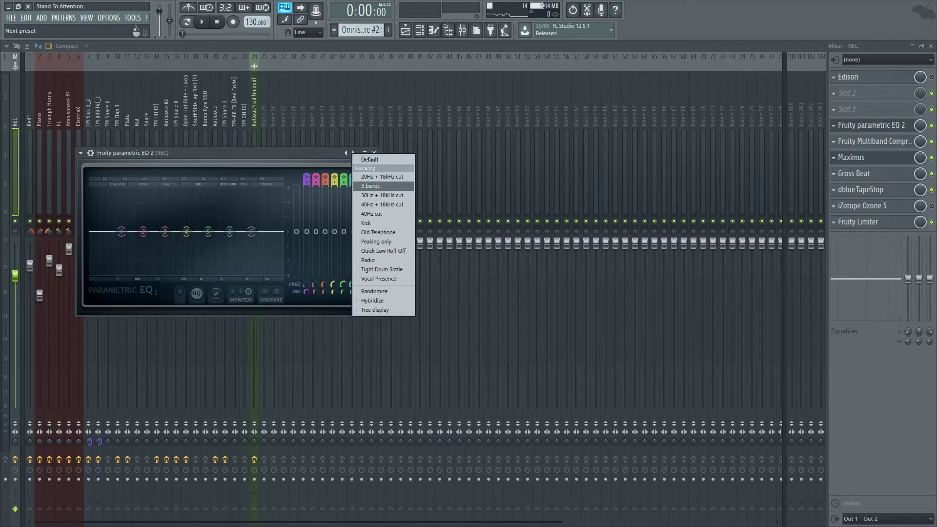
click(382, 205)
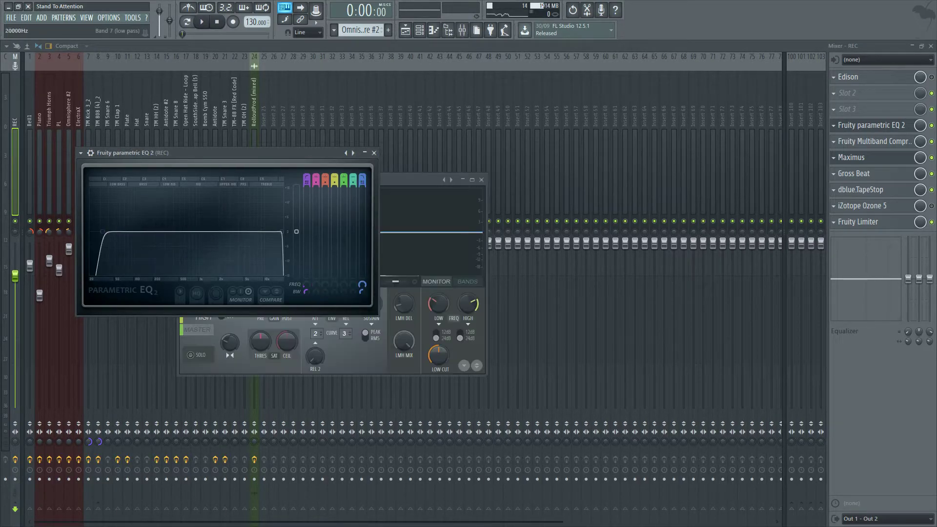
drag(102, 231, 90, 230)
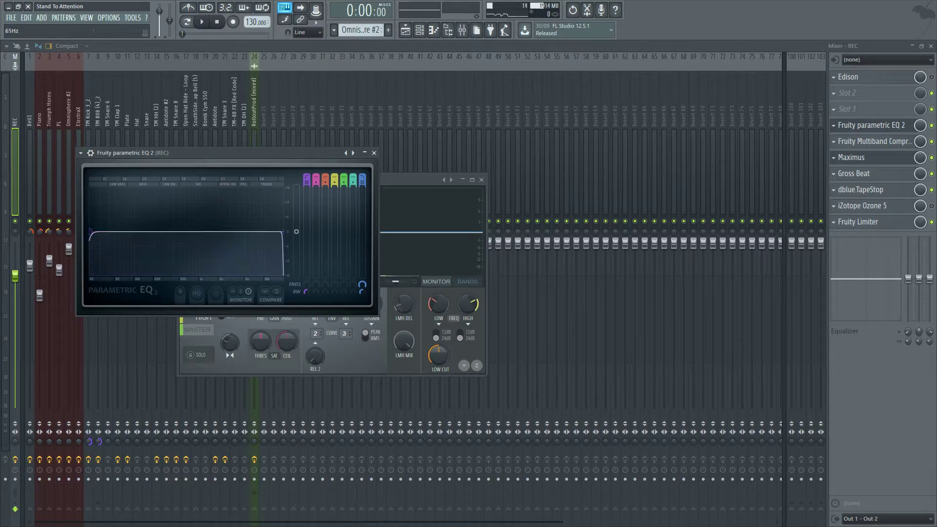
- Reload the 40Hz + 18kHz cut preset, move its low cut slightly lower in frequency and reposition the equalizer window
right_click(346, 153)
click(330, 153)
right_click(352, 152)
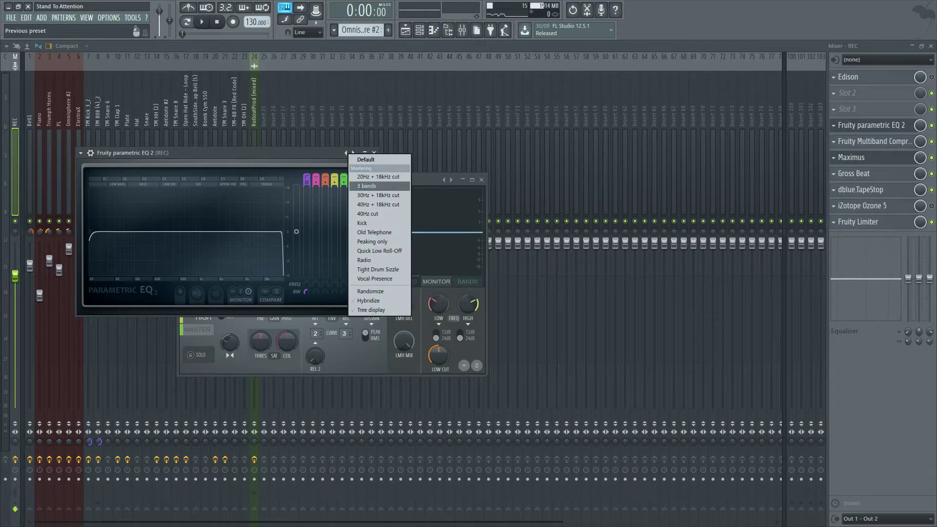
click(376, 204)
drag(103, 231, 95, 231)
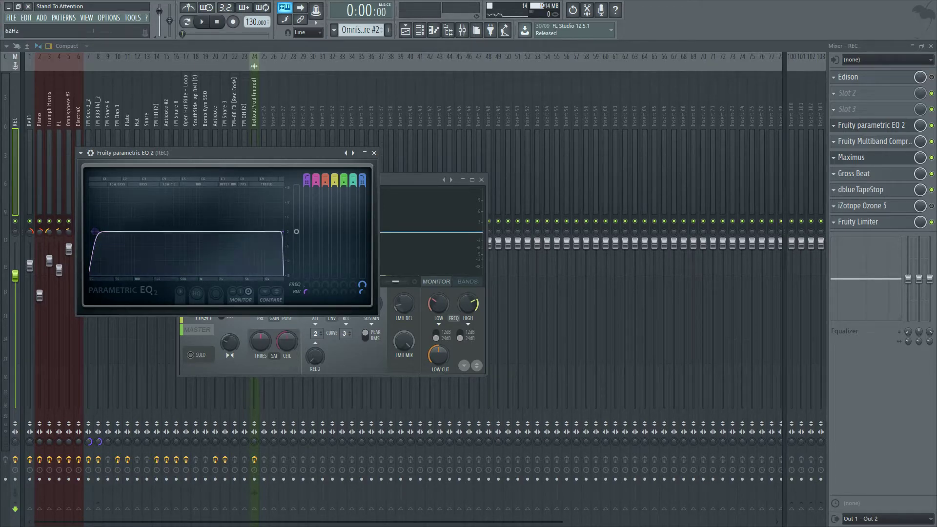
drag(209, 153, 238, 155)
drag(305, 235, 308, 235)
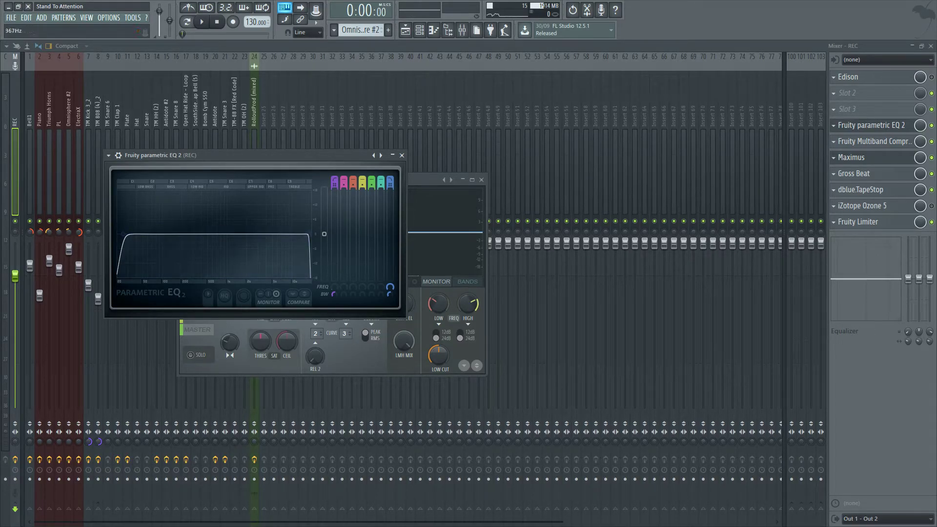
drag(123, 233, 122, 234)
- Set band 2 of the REC equalizer to peaking with a boost of about 1.8 dB at 99 Hz and 19% bandwidth
drag(344, 183, 344, 165)
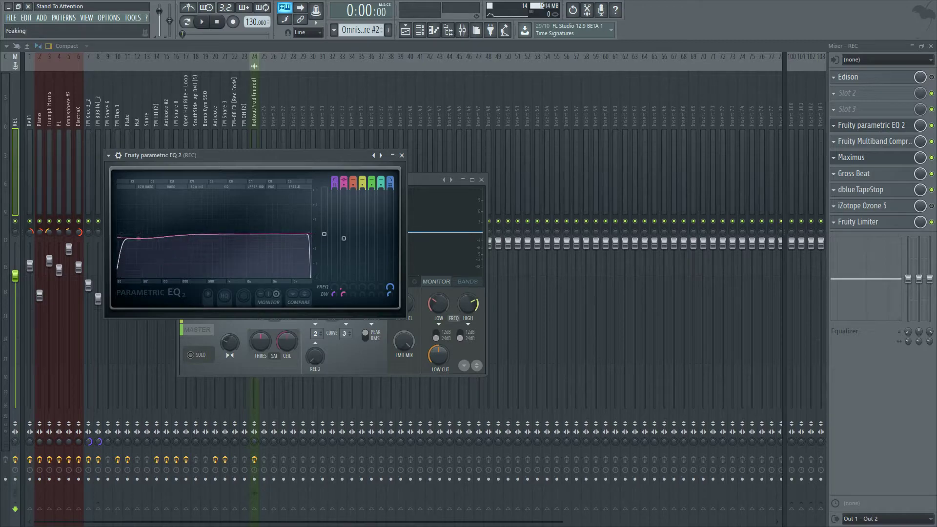
drag(139, 238, 153, 229)
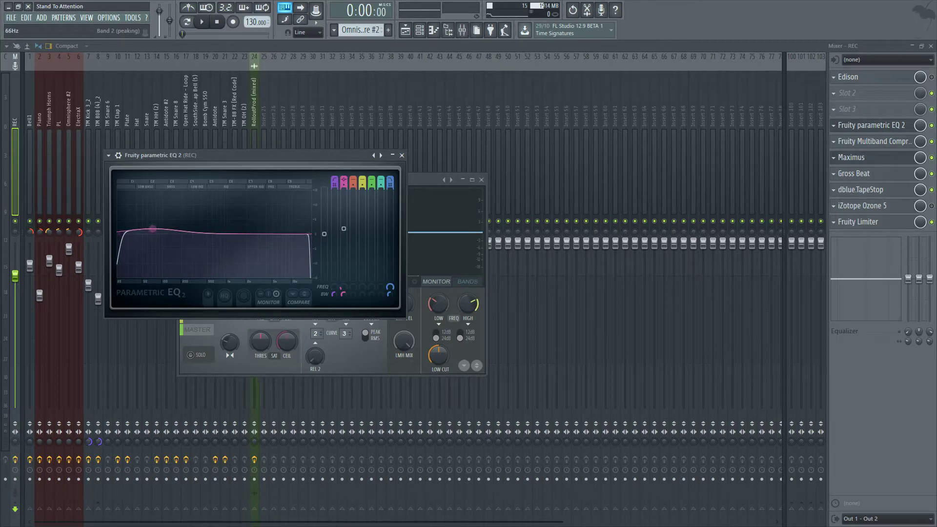
drag(152, 228, 153, 228)
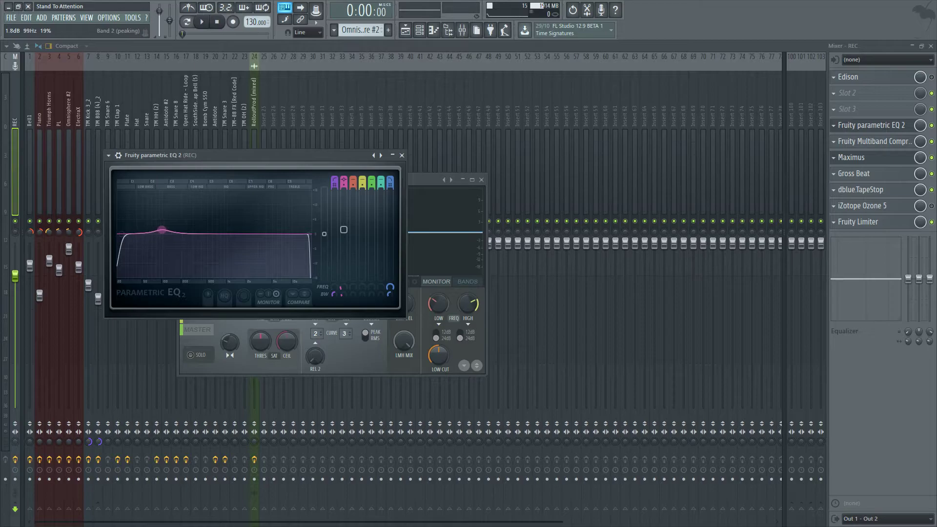
- Nudge band 2 of the REC equalizer slightly higher in frequency and briefly audition the beat's opening
drag(162, 230, 163, 230)
key(space)
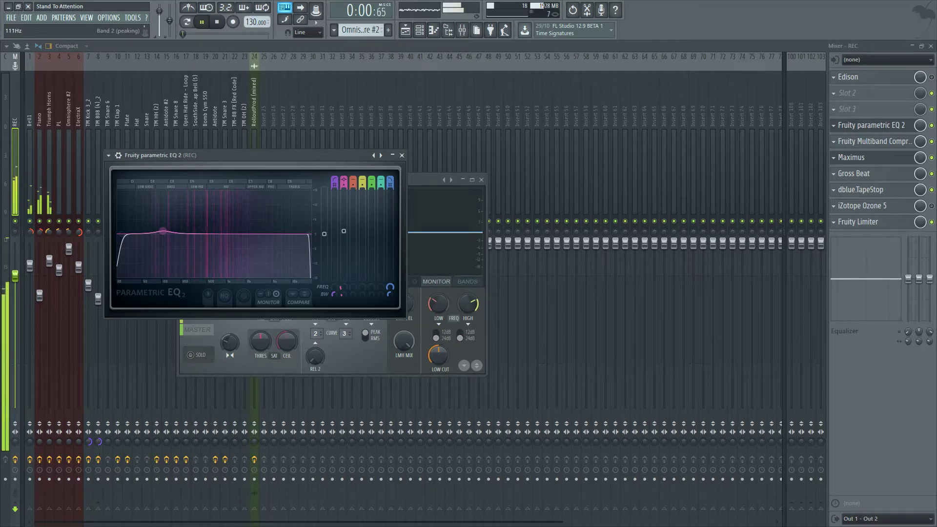
click(419, 30)
key(space)
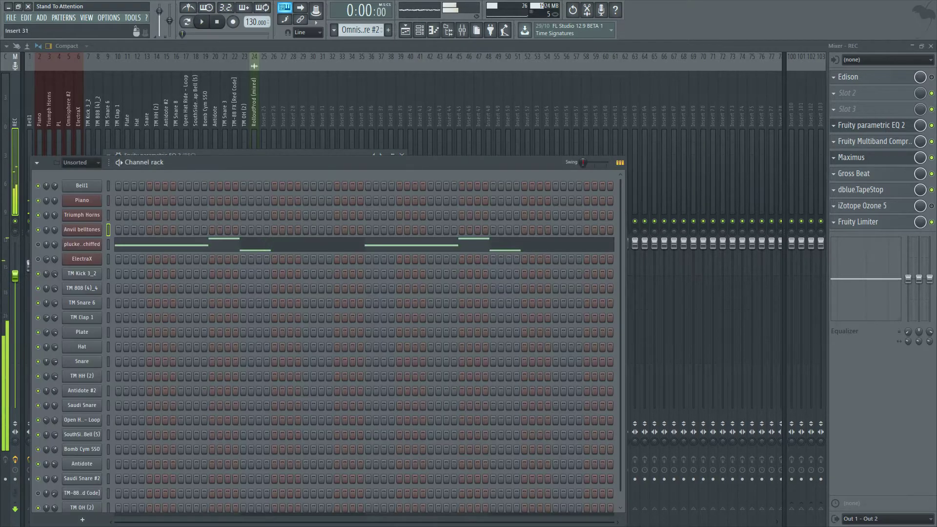
- Set the playlist's playback start to bar 10, play the beat from there and return to the mixer
click(419, 30)
click(405, 30)
click(319, 66)
key(space)
key(F9)
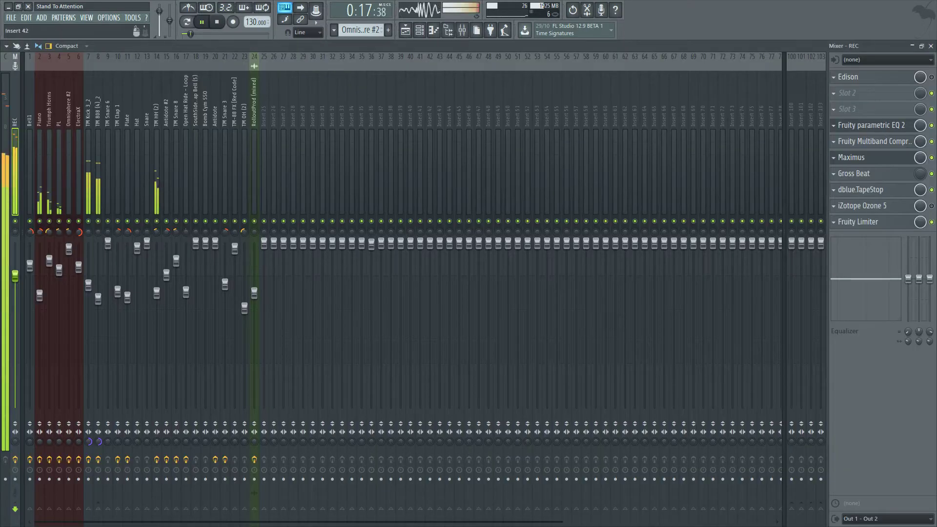
key(space)
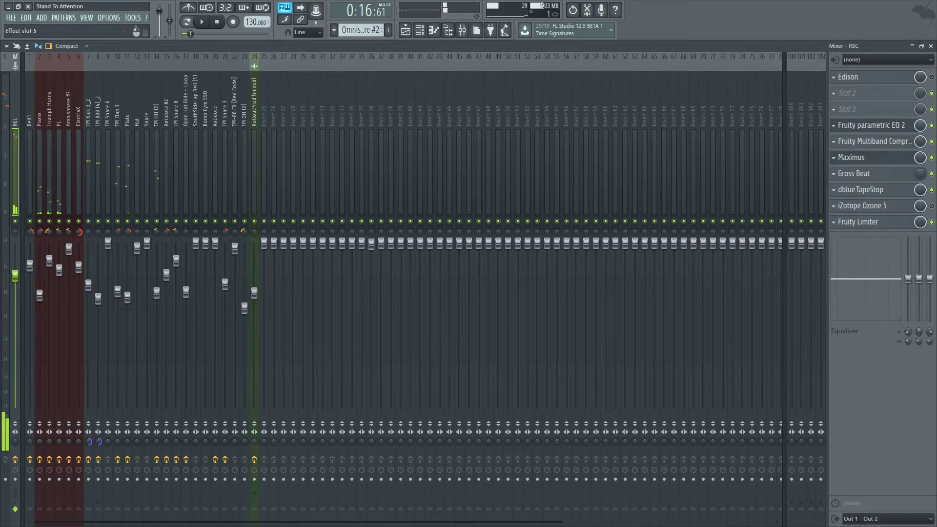
- Open Maximus on the REC track and watch its high band while the beat plays briefly
click(851, 158)
key(space)
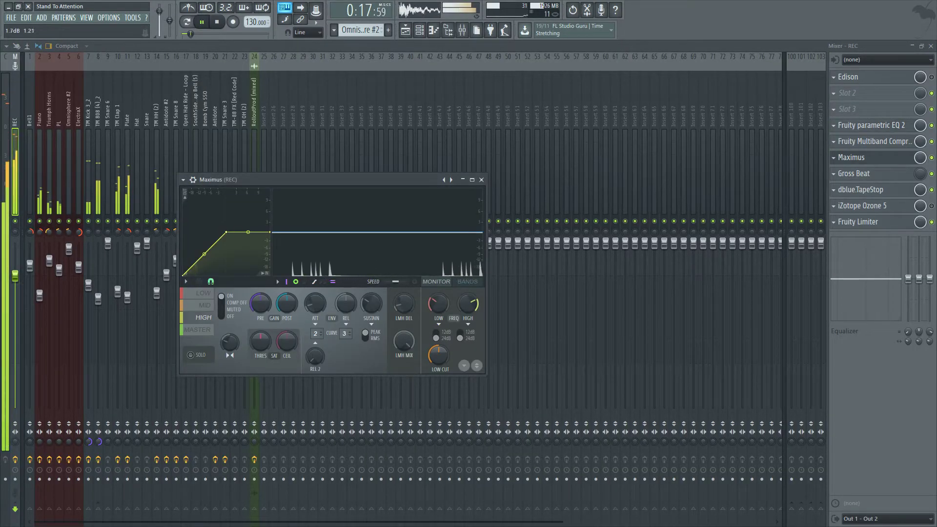
key(space)
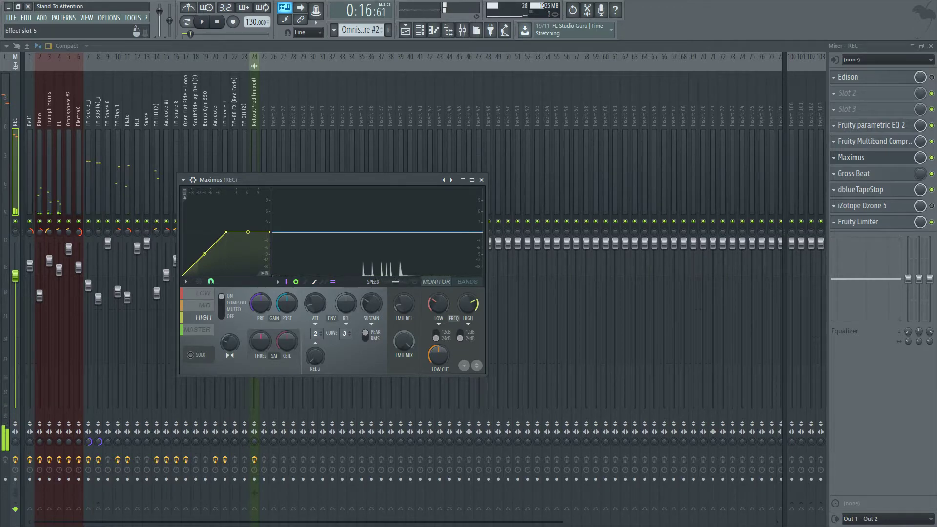
- Exaggerate band 2's boost in the REC equalizer during playback, and bring it back down to a gentle boost
click(871, 125)
key(space)
mouse_move(343, 229)
mouse_down()
mouse_move(343, 200)
mouse_move(344, 214)
mouse_up()
drag(166, 214, 163, 229)
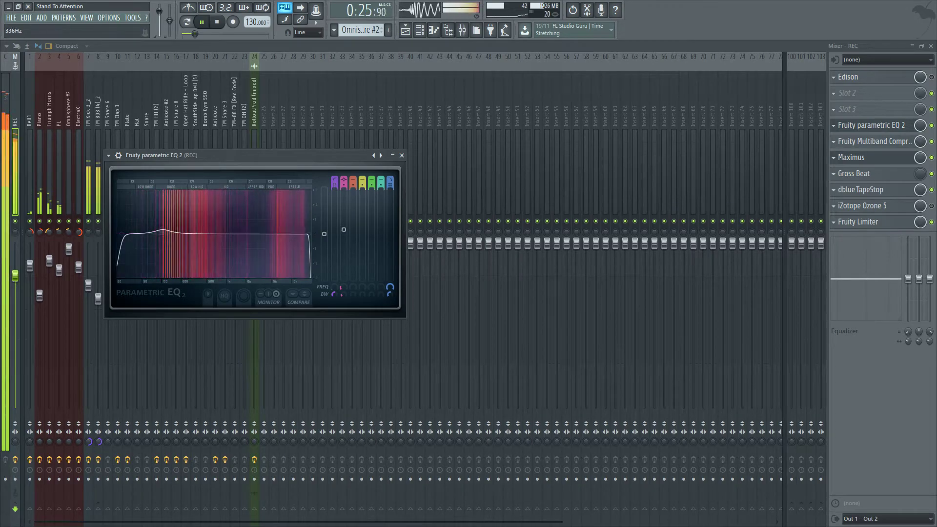
key(space)
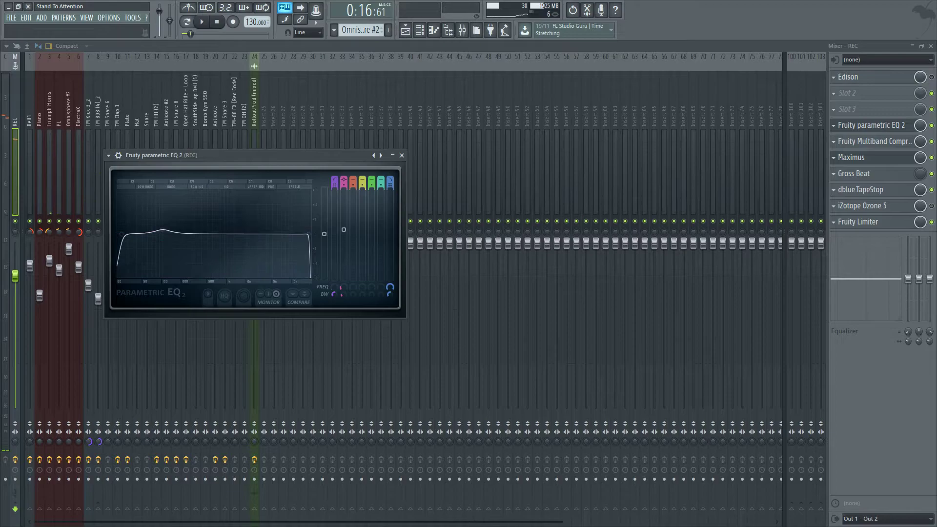
- Set band 6 of the REC equalizer to peaking with a boost of about 1.5 dB at 2044 Hz and 20% bandwidth
drag(381, 181, 380, 152)
drag(283, 229, 275, 231)
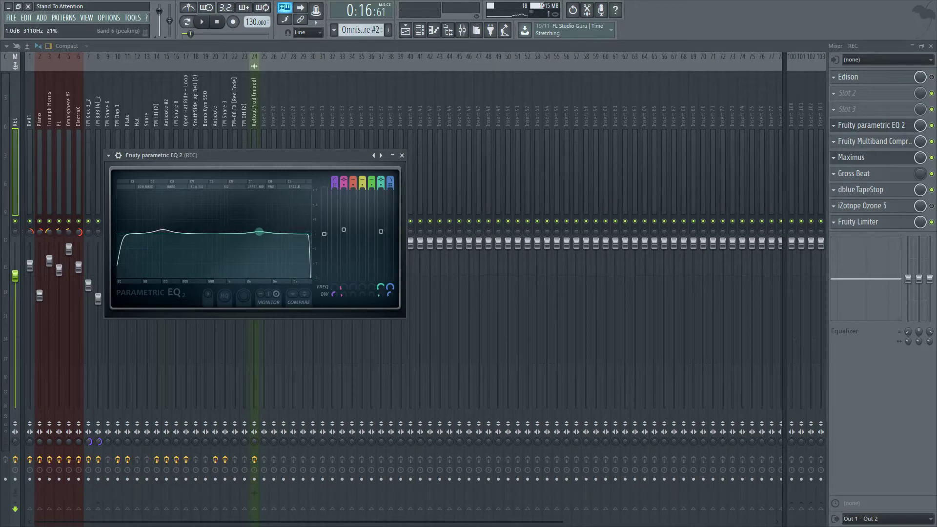
scroll(261, 232, down, 2)
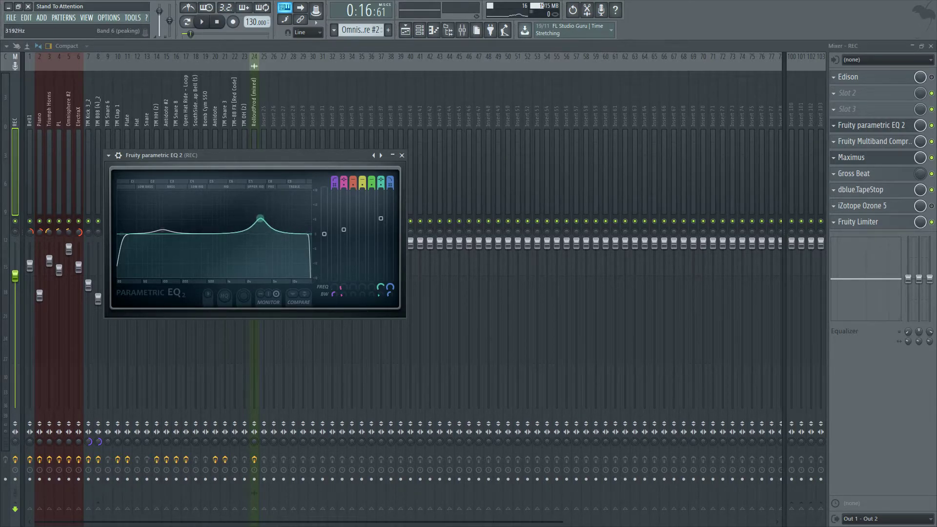
key(space)
drag(257, 229, 249, 232)
key(space)
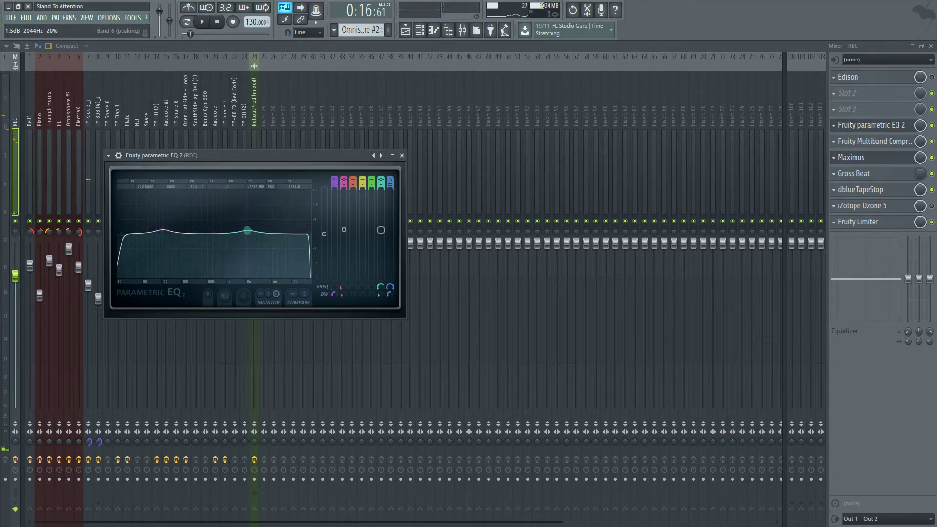
- Widen band 6 of the REC equalizer to 30% bandwidth and shift it slightly higher in frequency while listening
key(space)
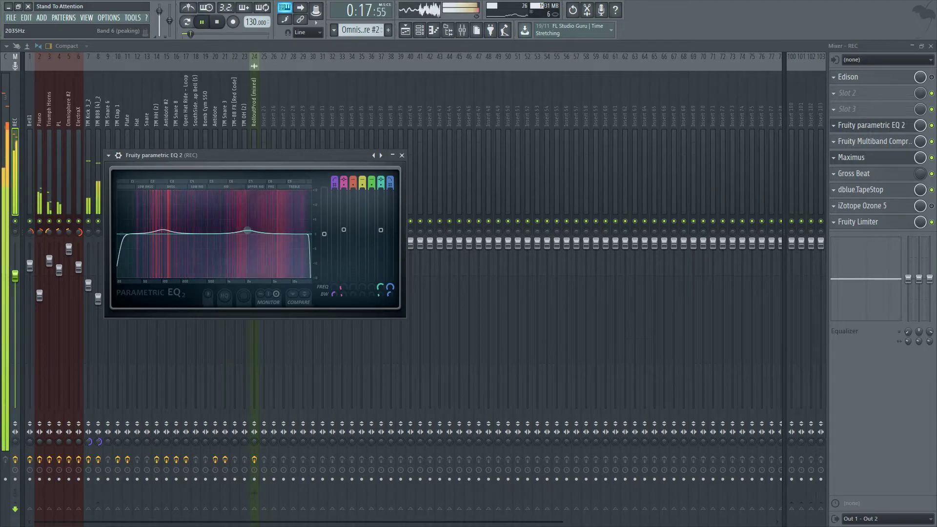
drag(248, 230, 246, 229)
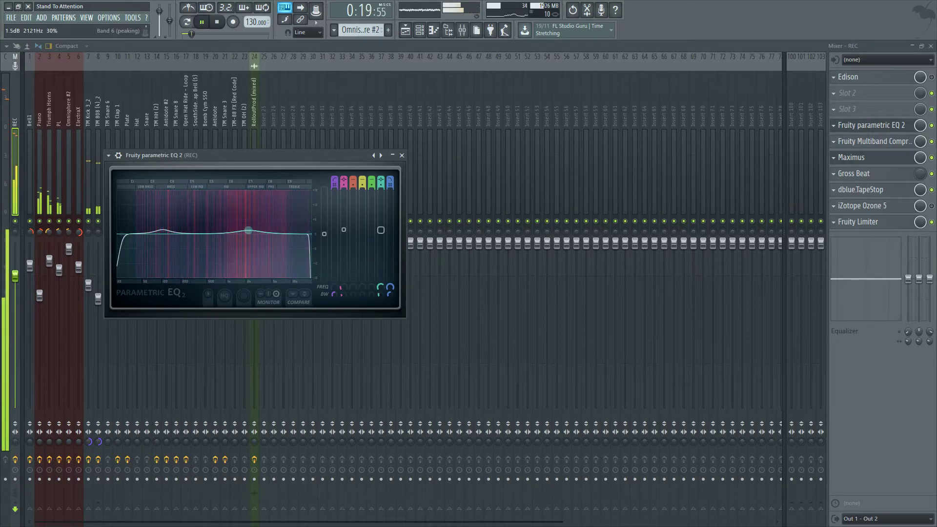
drag(247, 229, 253, 231)
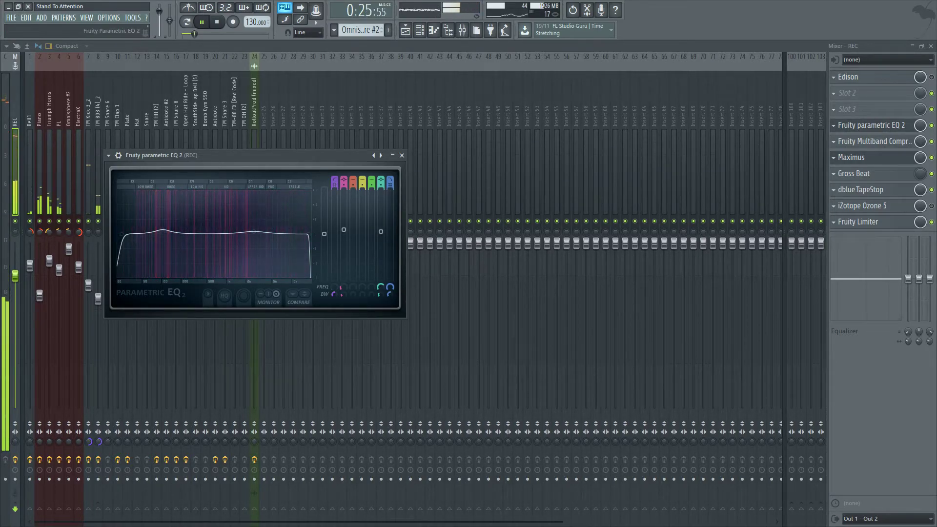
key(space)
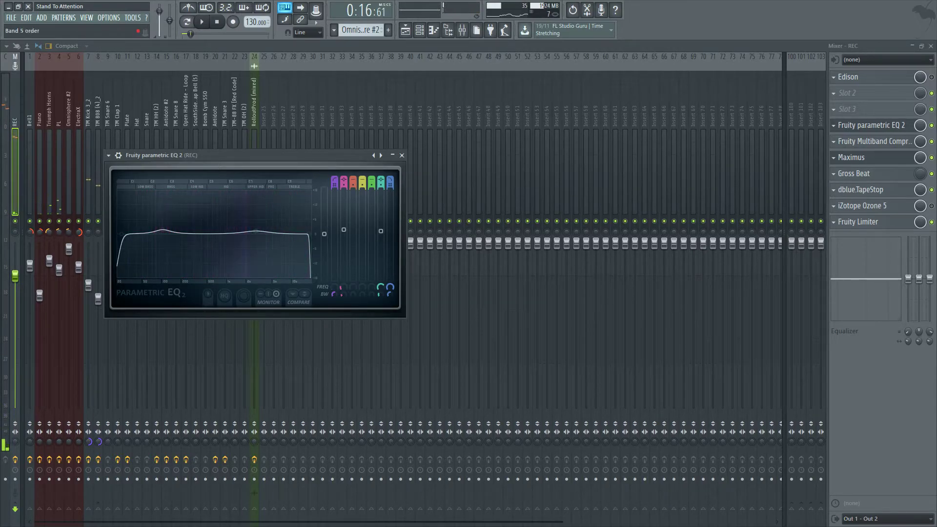
- Set band 4 of the REC equalizer to peaking with a cut of about 2.6 dB at 381 Hz and 24% bandwidth
drag(362, 181, 362, 167)
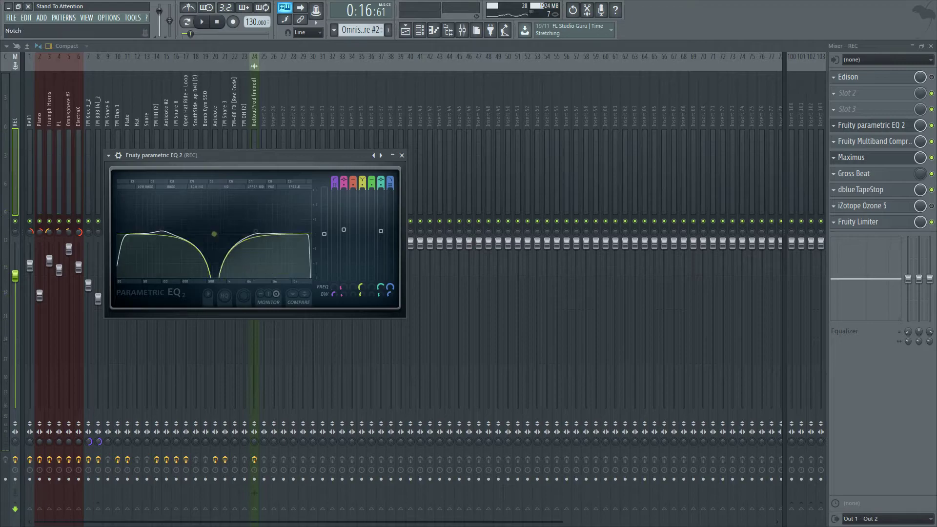
drag(214, 235, 203, 239)
scroll(213, 238, down, 3)
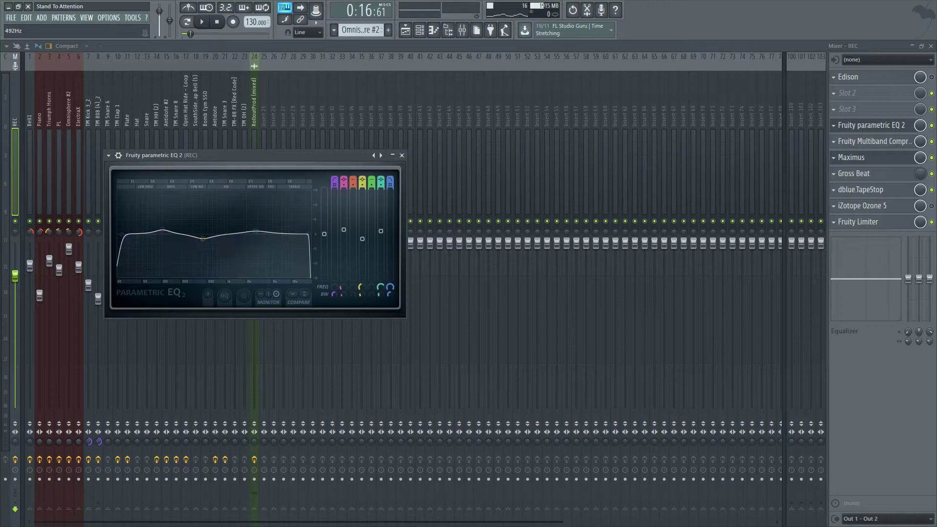
drag(202, 238, 205, 242)
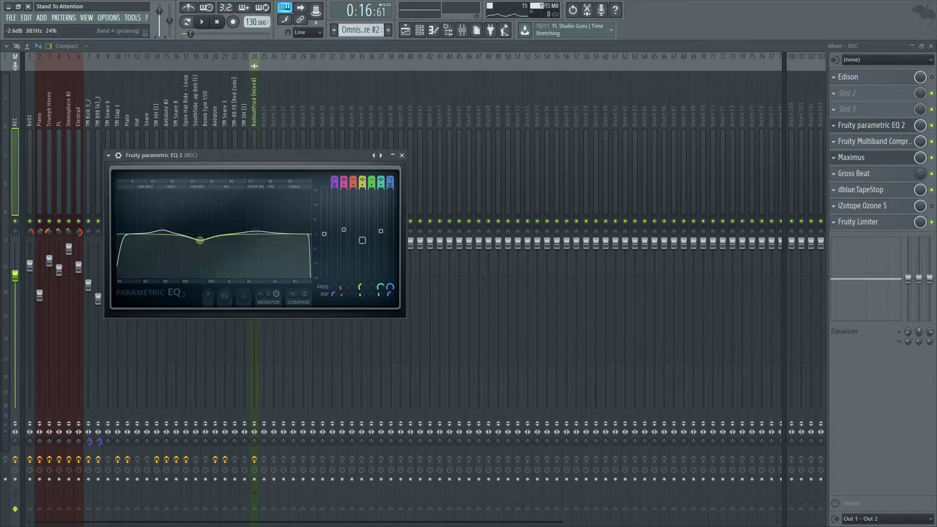
drag(201, 240, 203, 239)
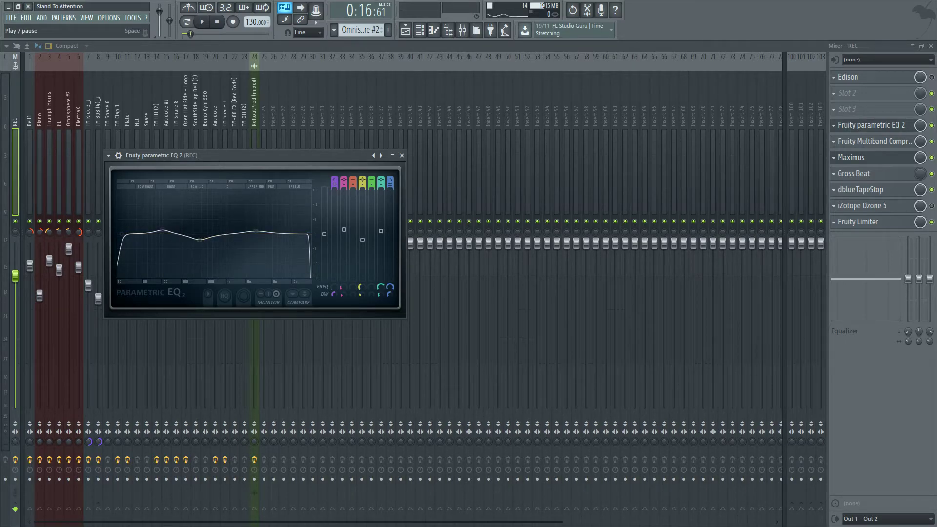
- Sweep band 4's cut up and down in frequency during playback, settling it slightly lower in the low mids
click(201, 21)
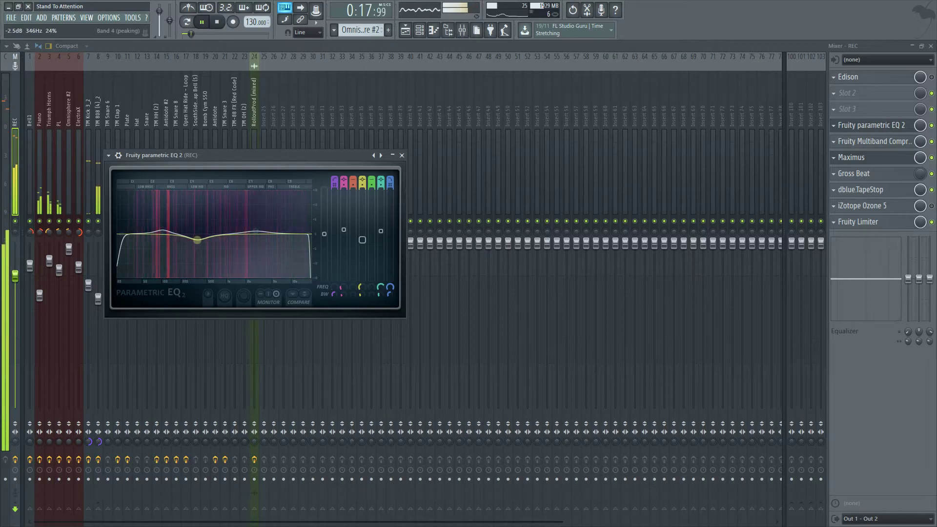
drag(197, 240, 224, 241)
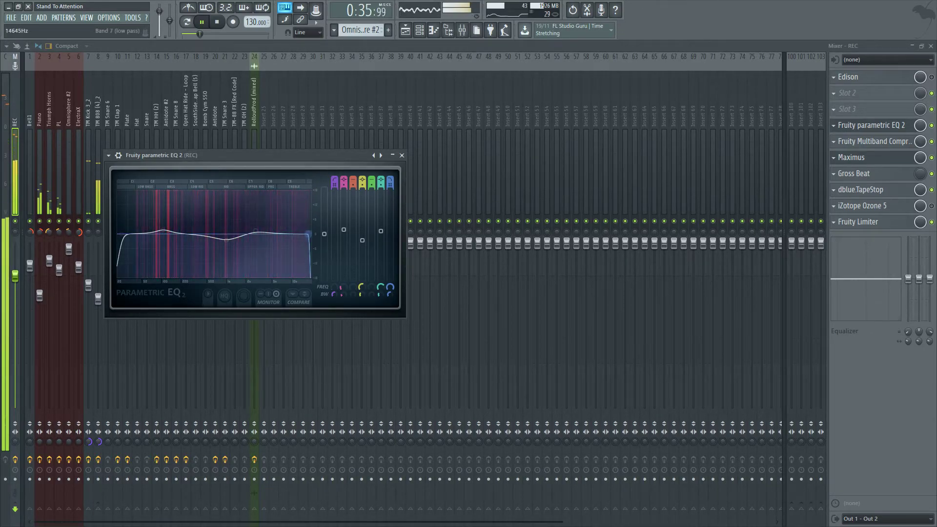
drag(226, 239, 193, 239)
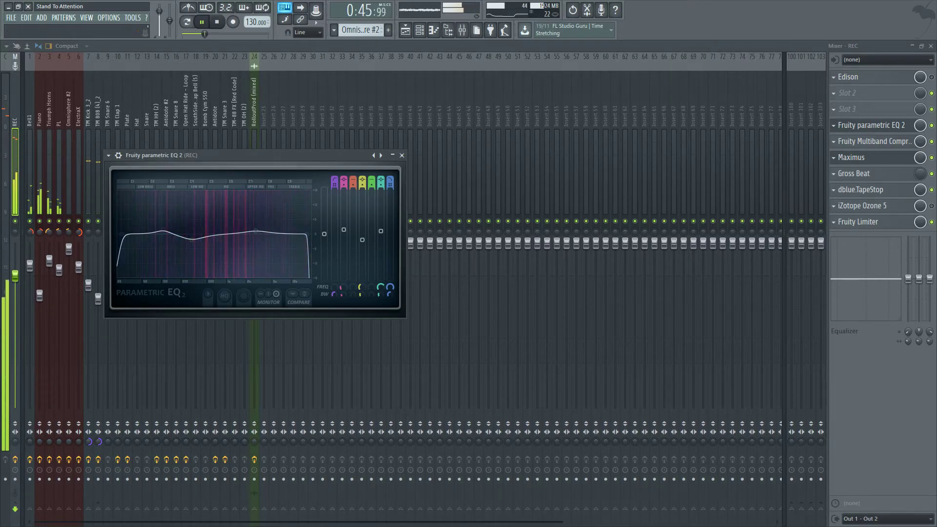
- Close the equalizer and Maximus windows and lower the TM 808 (4)_2 track's volume slightly during playback
click(401, 155)
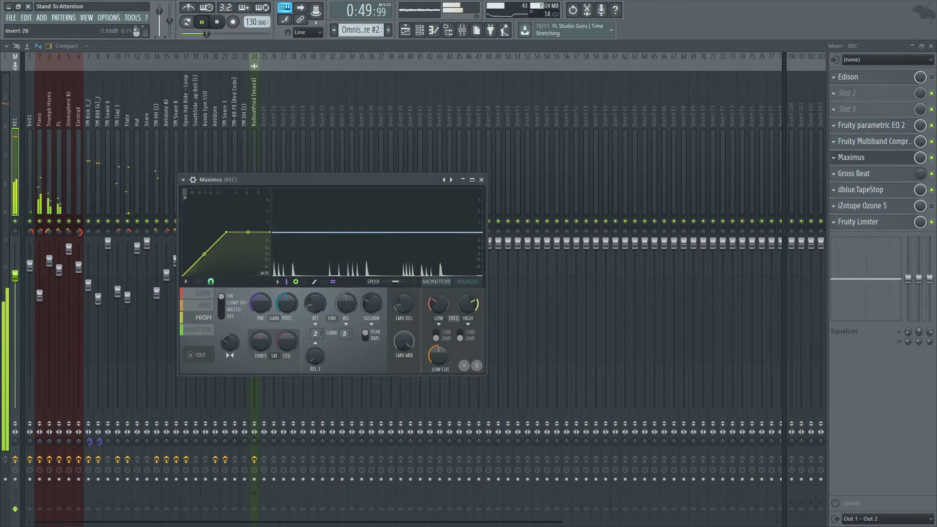
click(481, 180)
drag(98, 299, 98, 303)
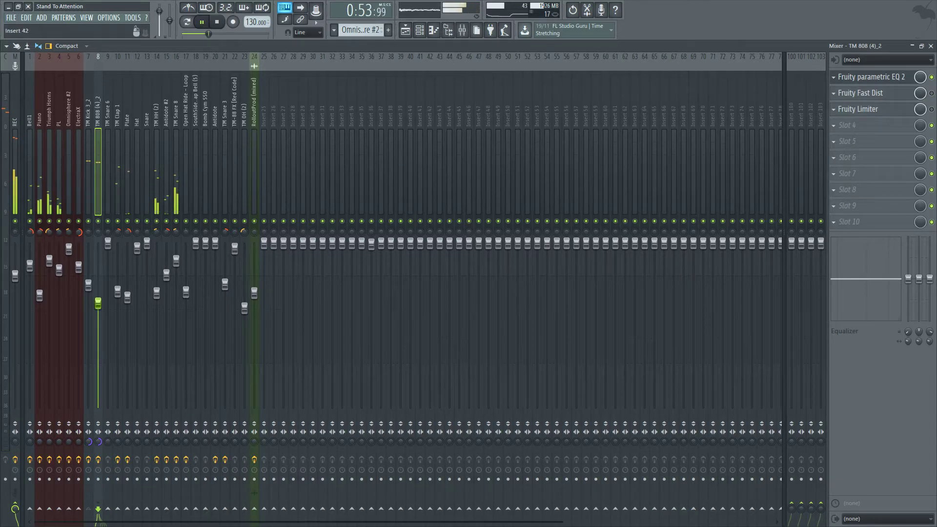
key(space)
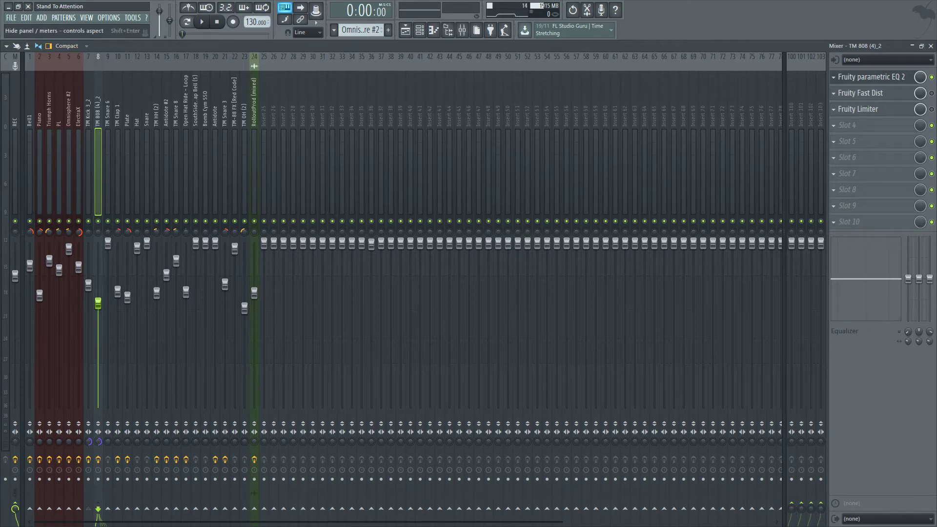
- Bypass Fruity Parametric EQ 2, Fruity Multiband Compressor and Maximus on the REC track
click(15, 166)
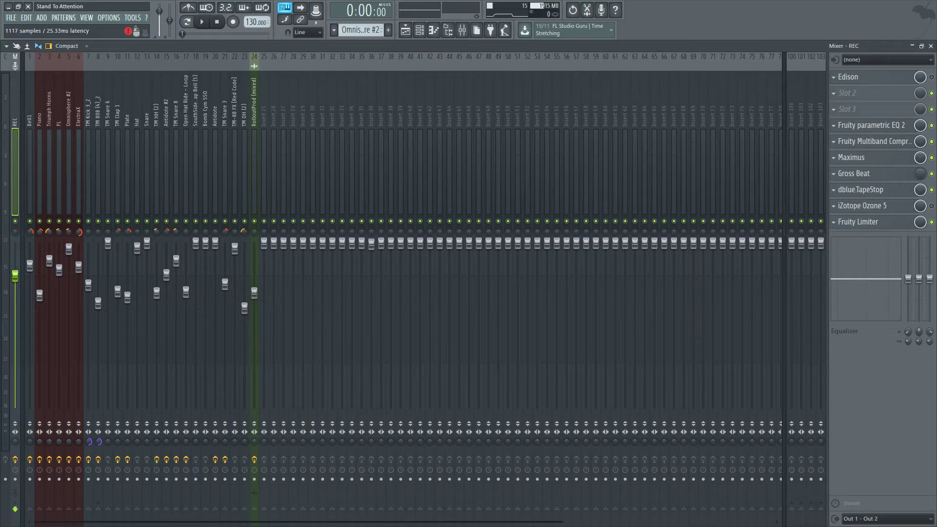
click(869, 125)
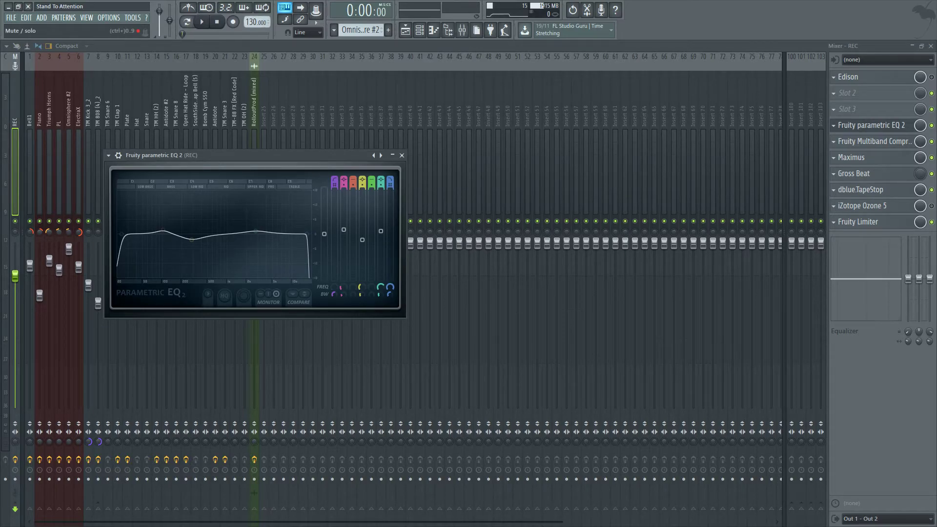
click(932, 126)
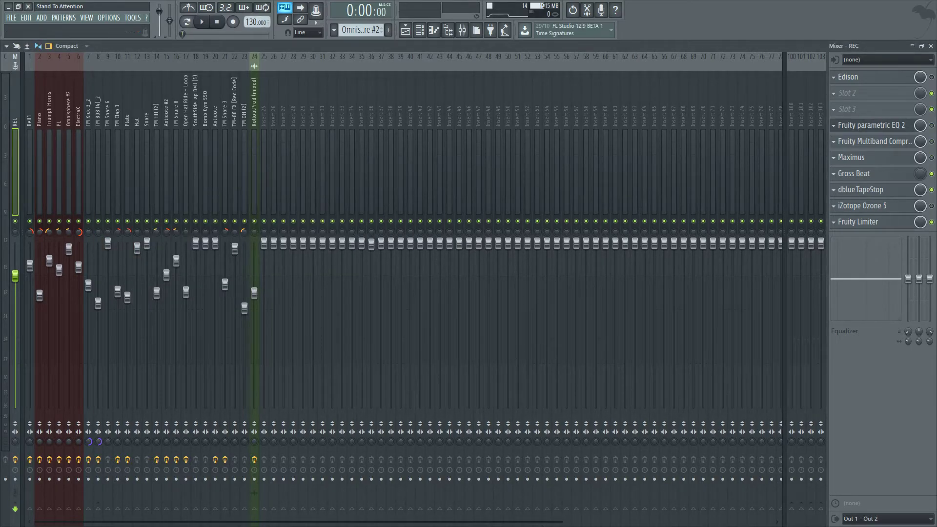
- Play the arrangement from bar 9 in the playlist to hear the mix without the bypassed REC effects
key(F5)
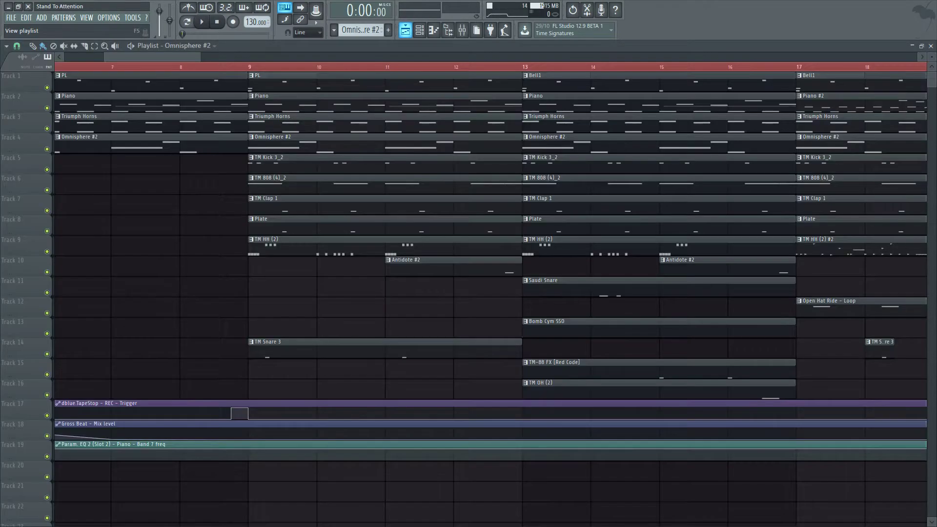
key(space)
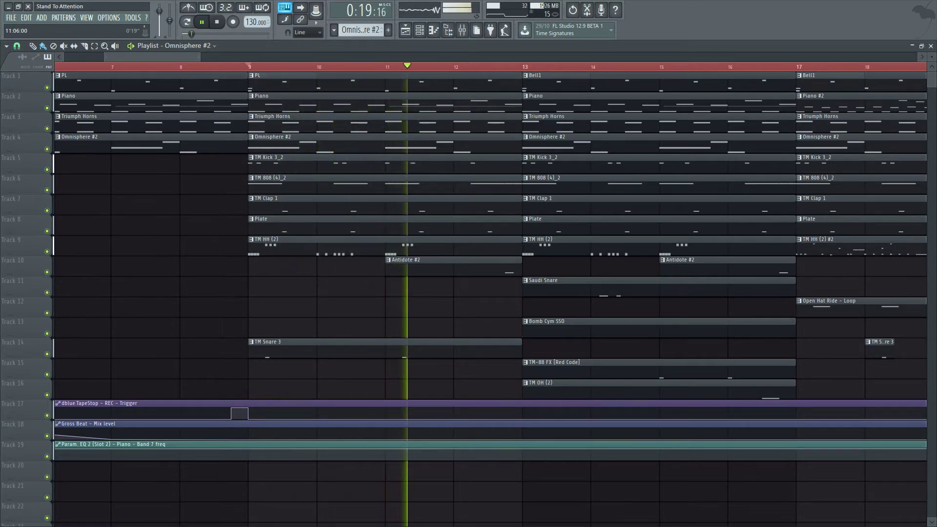
scroll(424, 205, down, 5)
scroll(429, 205, down, 2)
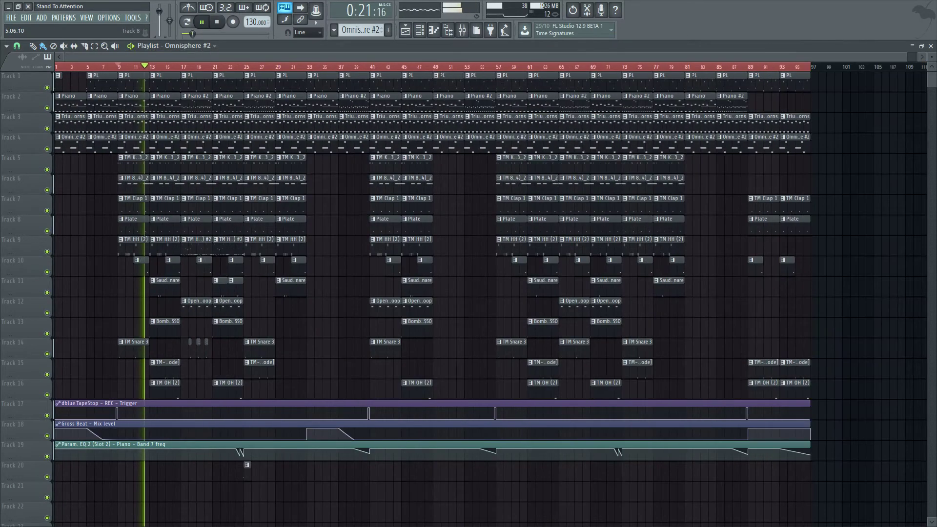
scroll(112, 205, up, 3)
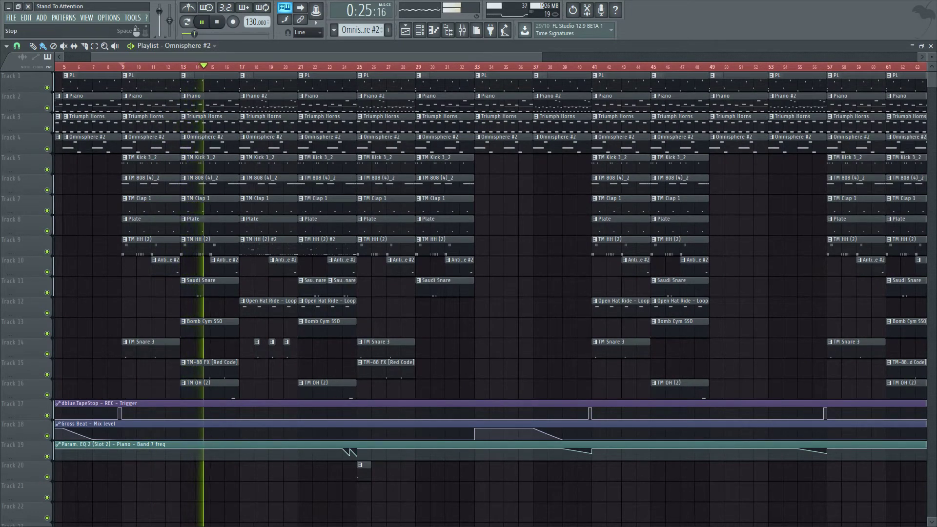
key(space)
- Re-enable the equalizer, multiband compressor and Maximus on REC and play the arrangement from bar 9 for comparison
click(462, 30)
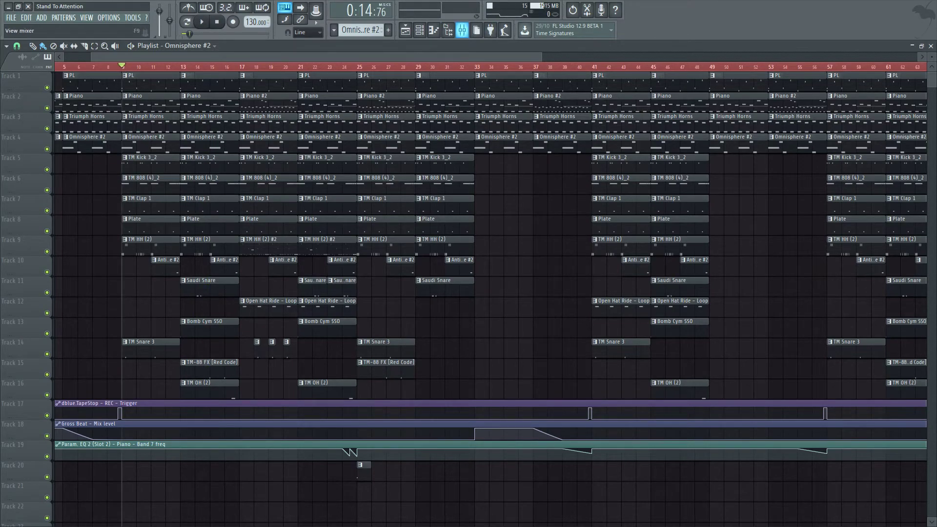
click(462, 30)
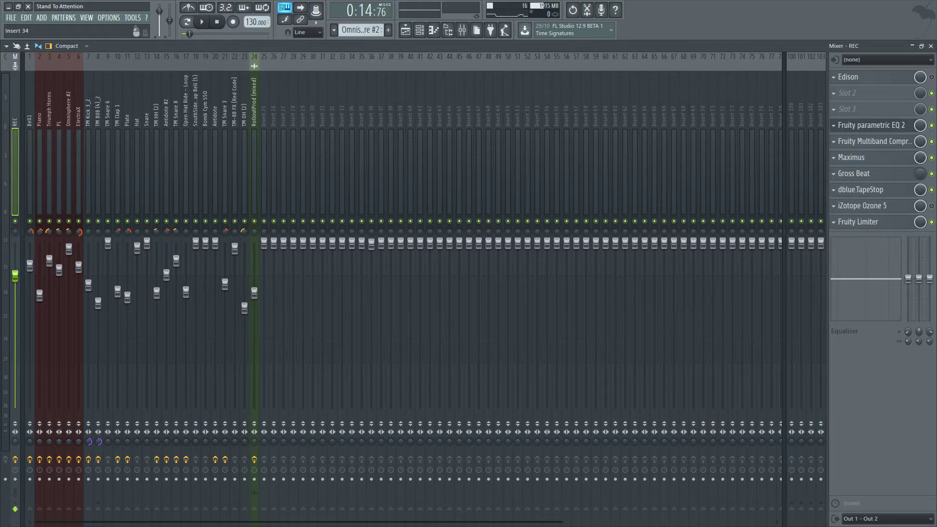
click(405, 30)
key(space)
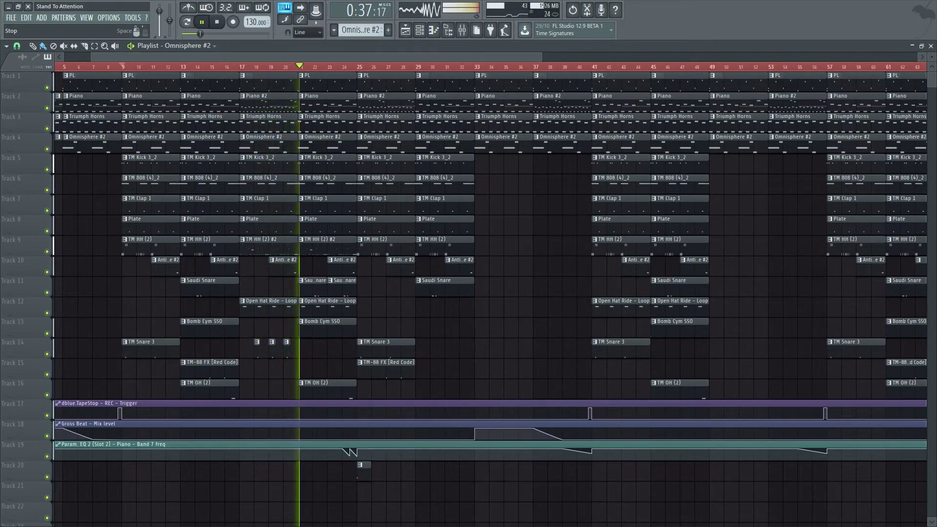
- Slightly boost the low range in the TM 808 (4)_2 track's Fruity Parametric EQ 2 and lower the track's volume to -6.5 dB
key(F9)
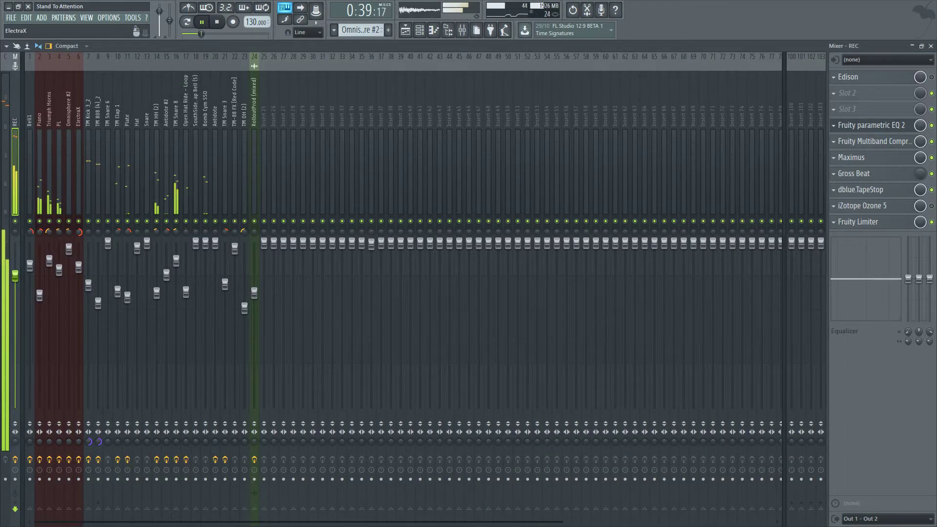
click(98, 111)
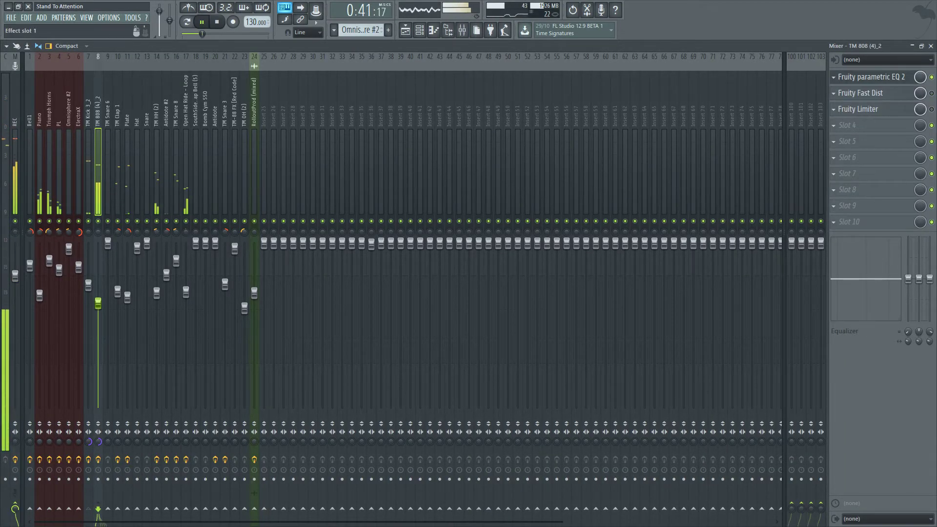
click(872, 76)
drag(107, 441, 110, 442)
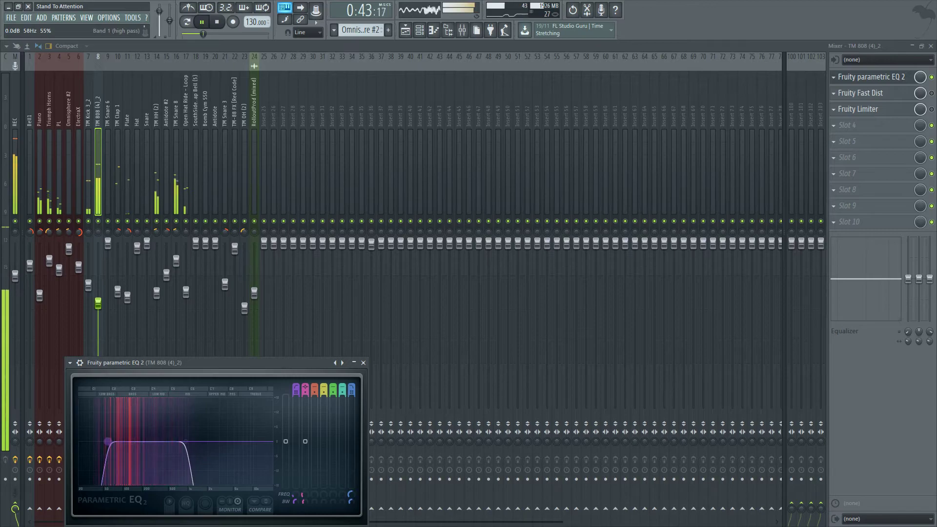
drag(185, 441, 110, 442)
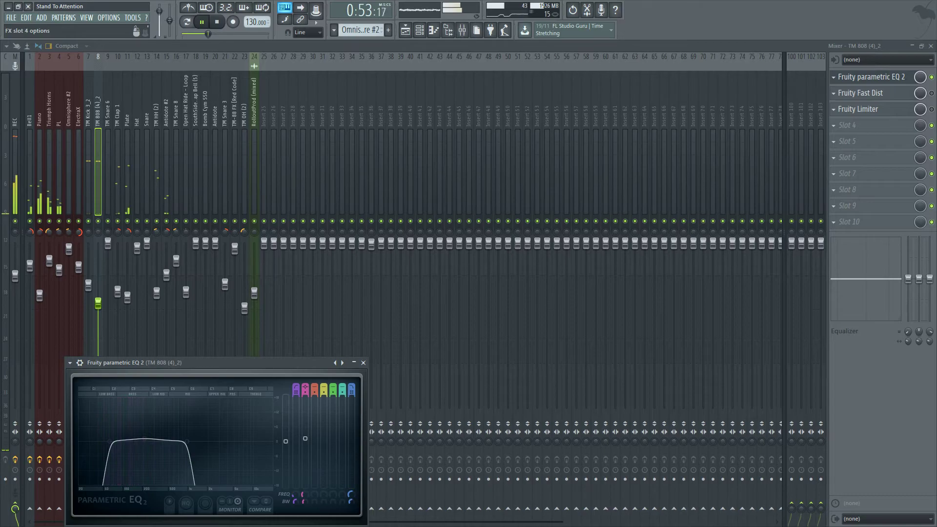
drag(98, 303, 98, 312)
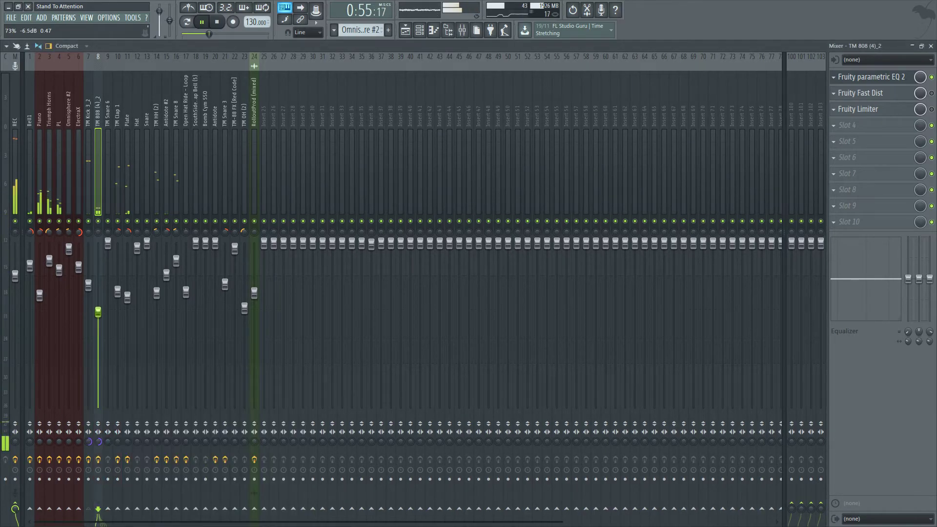
- Stop the arrangement, bring up the channel rack in the middle of the workspace and switch to the TM 808 (4)_2 pattern
key(F5)
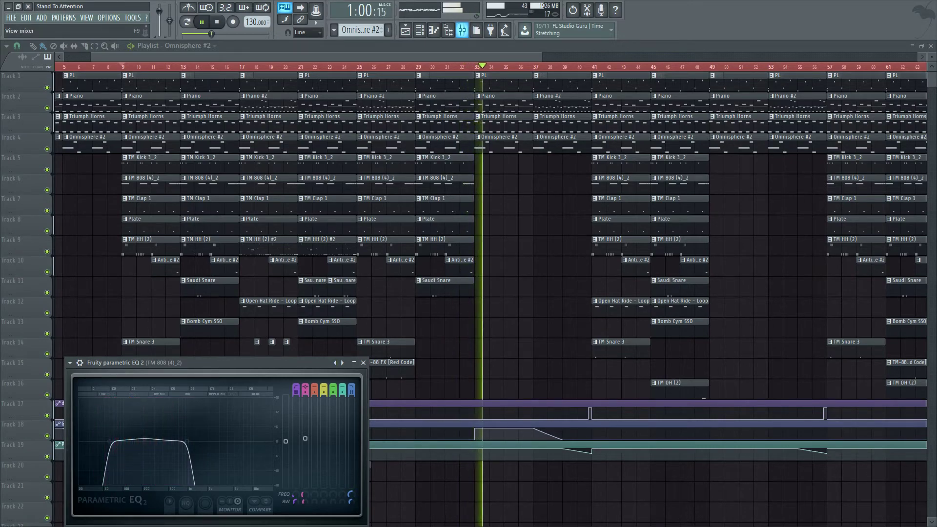
key(space)
click(217, 22)
click(462, 31)
click(420, 30)
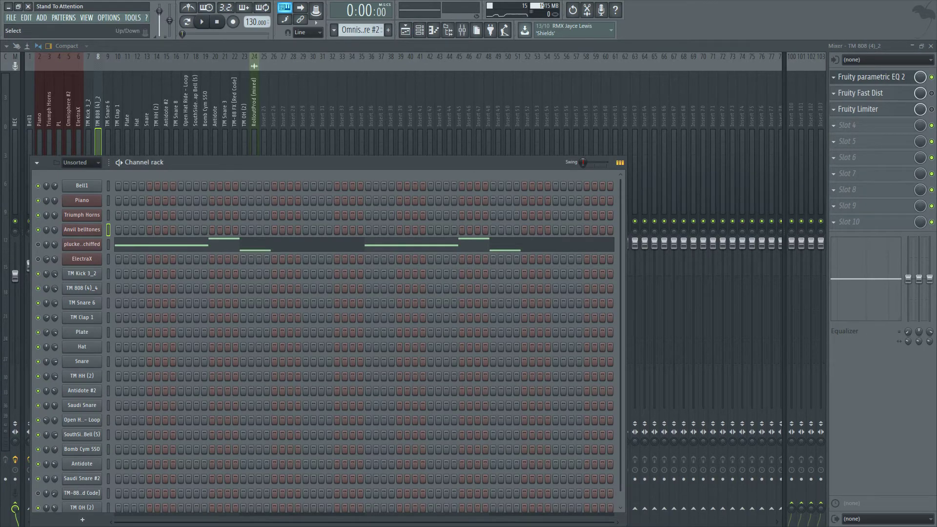
drag(212, 163, 373, 112)
right_click(366, 28)
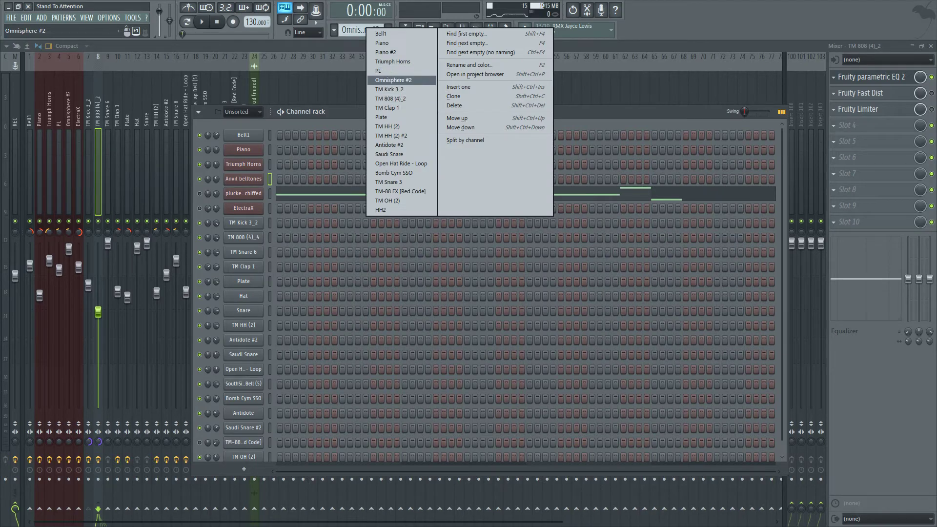
click(390, 98)
- Open the TM 808 (4)_4 channel's settings and load its sample into Edison for editing
click(243, 252)
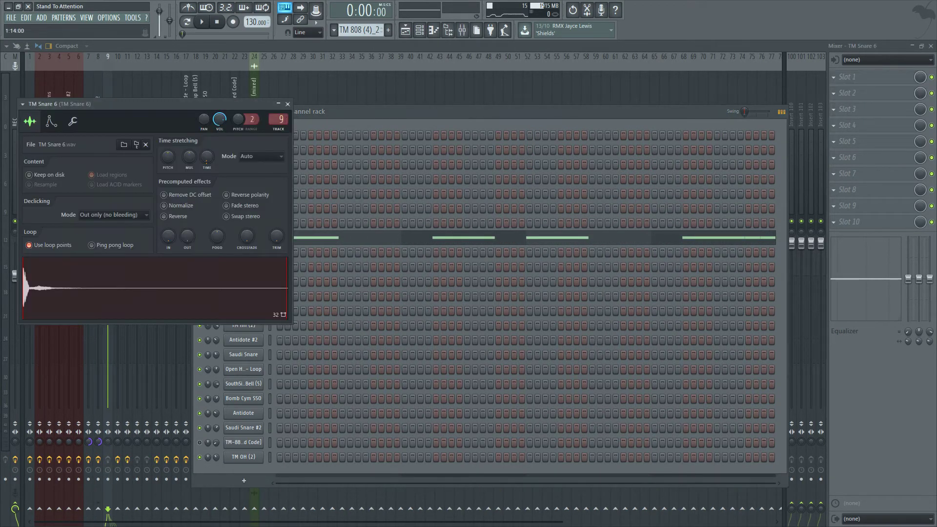
click(379, 112)
click(243, 237)
right_click(127, 299)
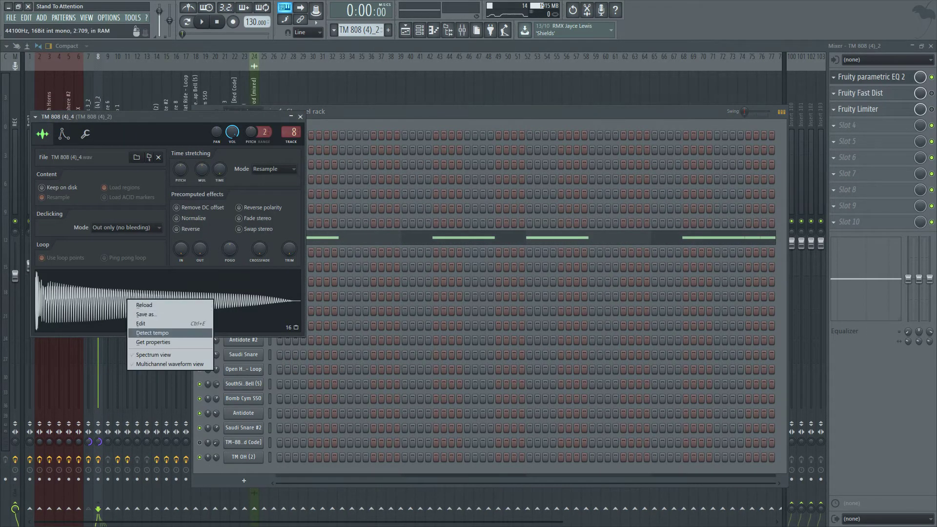
click(147, 324)
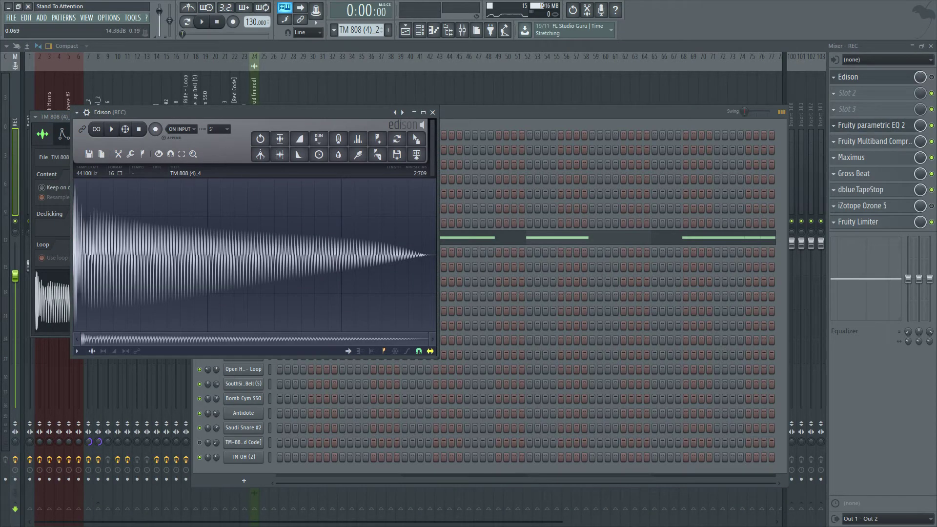
- Select the 808 sample from 0:026 to 2:658 in Edison and load that selection back into the 808 channel
scroll(175, 254, up, 5)
scroll(174, 253, up, 2)
drag(75, 254, 71, 254)
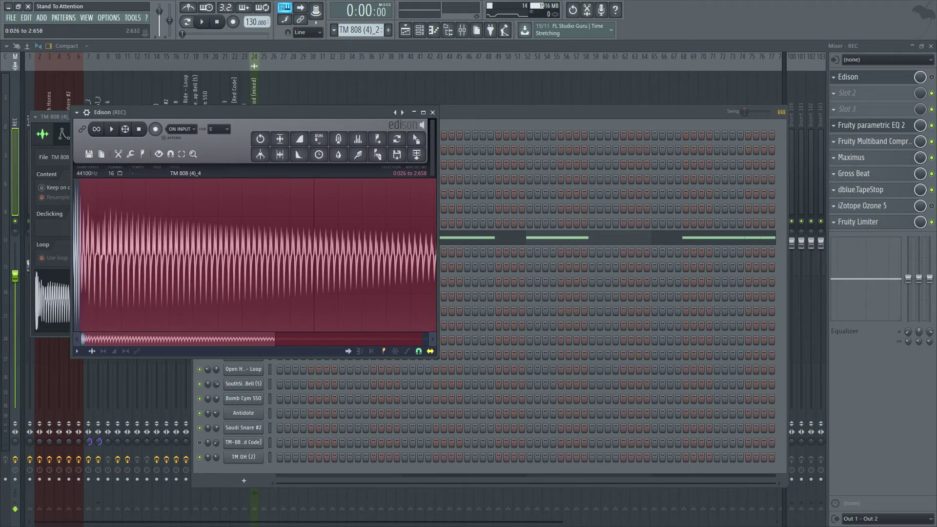
drag(417, 139, 195, 298)
key(space)
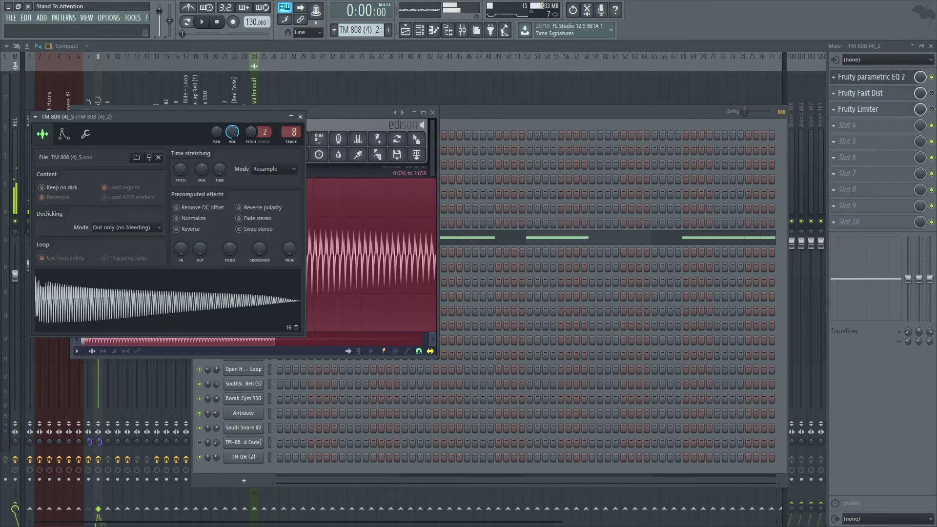
- Switch to pattern mode and play the TM 808 (4)_2 pattern to hear the trimmed sample
right_click(359, 30)
click(595, 112)
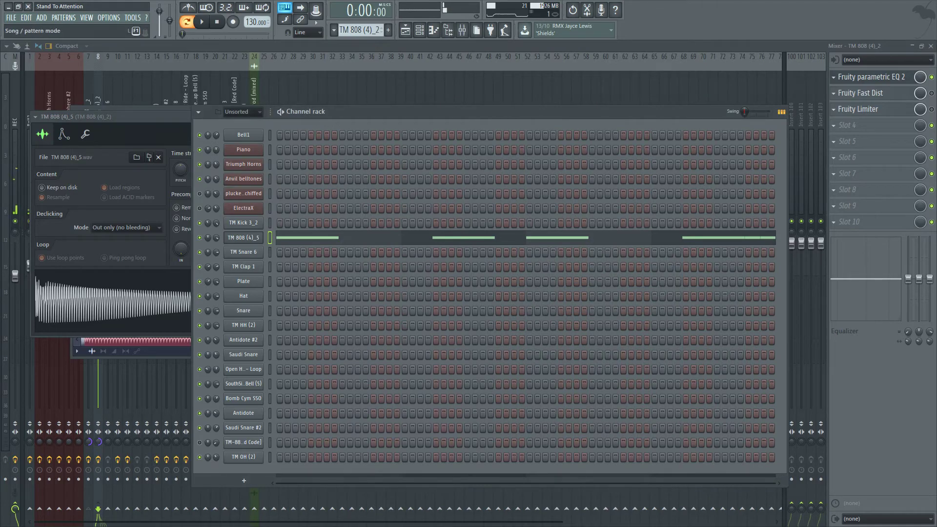
key(space)
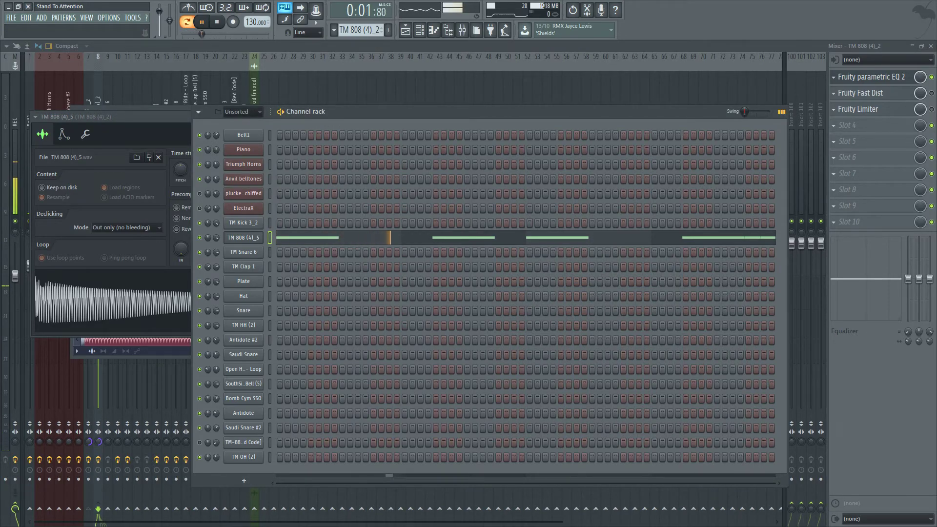
click(243, 238)
key(space)
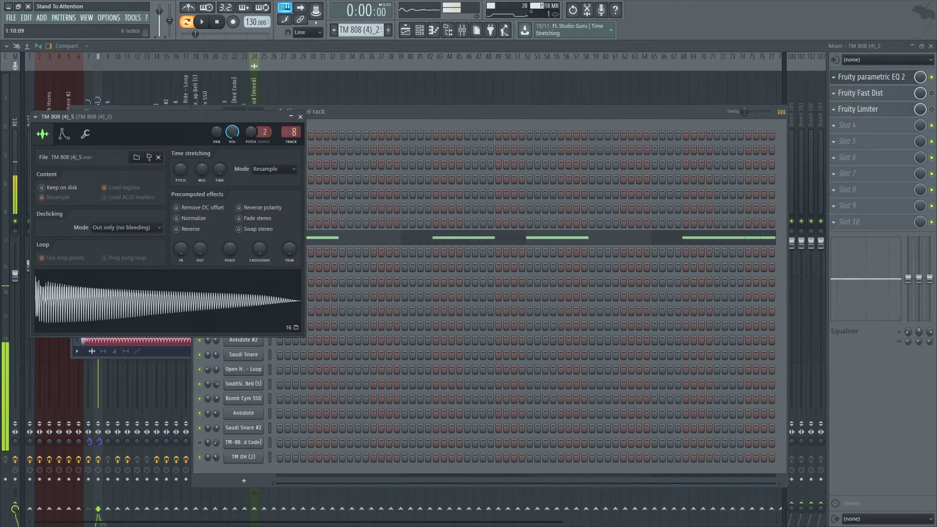
- Transpose all 808 notes up one octave to B5 in the piano roll and audition the pattern
double_click(350, 236)
right_click(352, 236)
key(ctrl+a)
key(ctrl+Up)
key(space)
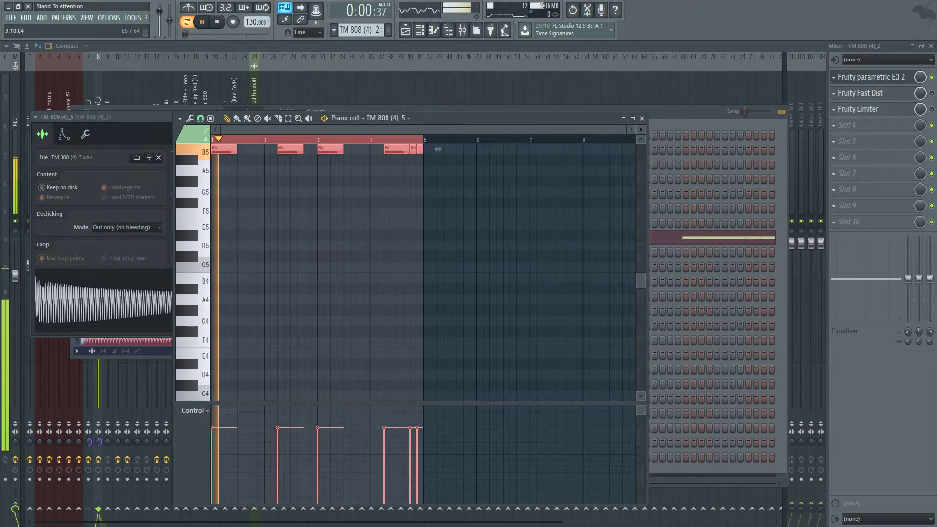
key(ctrl+d)
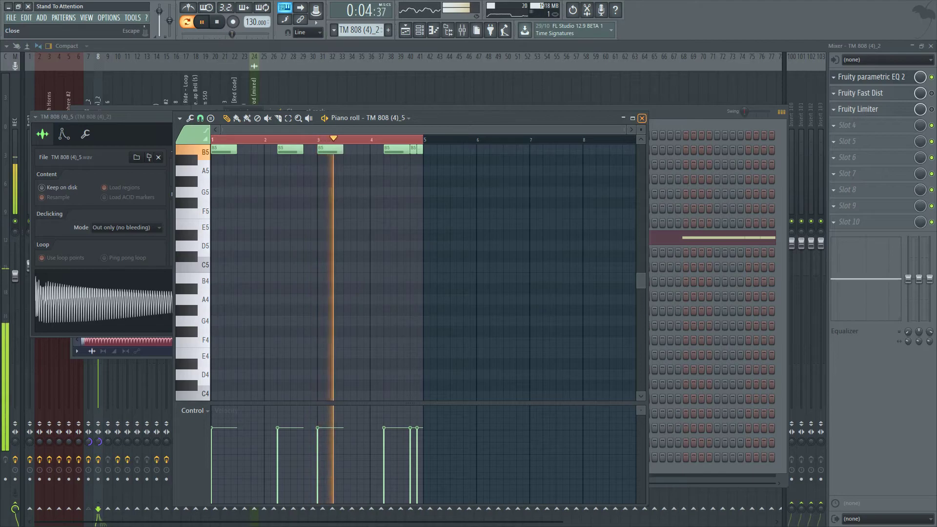
click(642, 118)
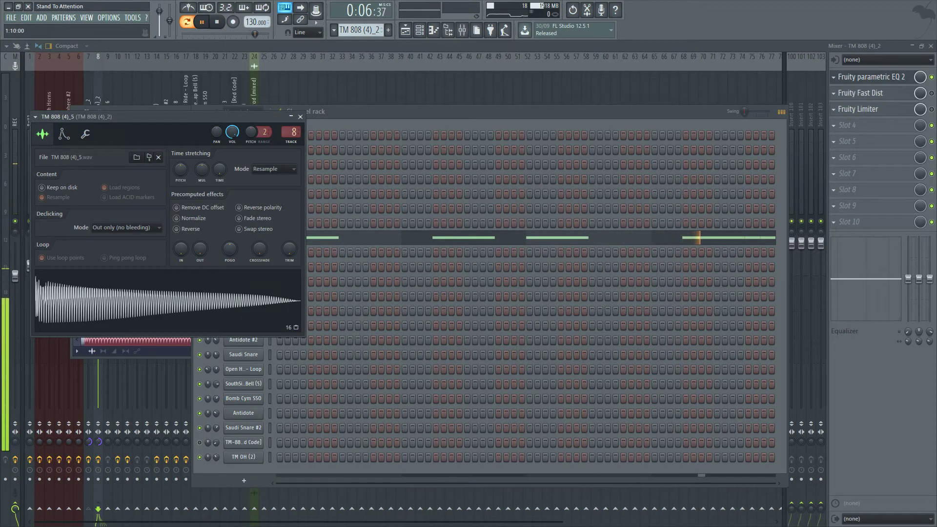
key(space)
- Show the 808 channel's volume envelope settings and play the pattern again
click(64, 133)
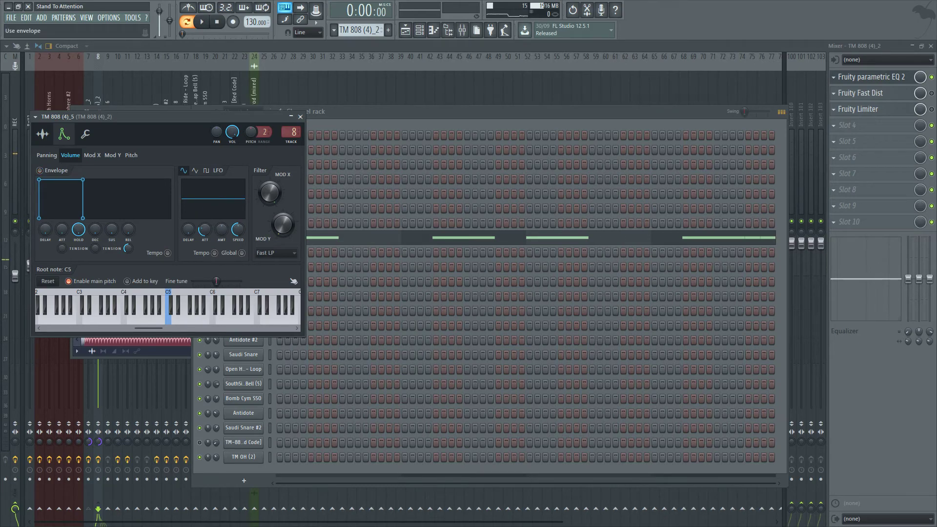
key(space)
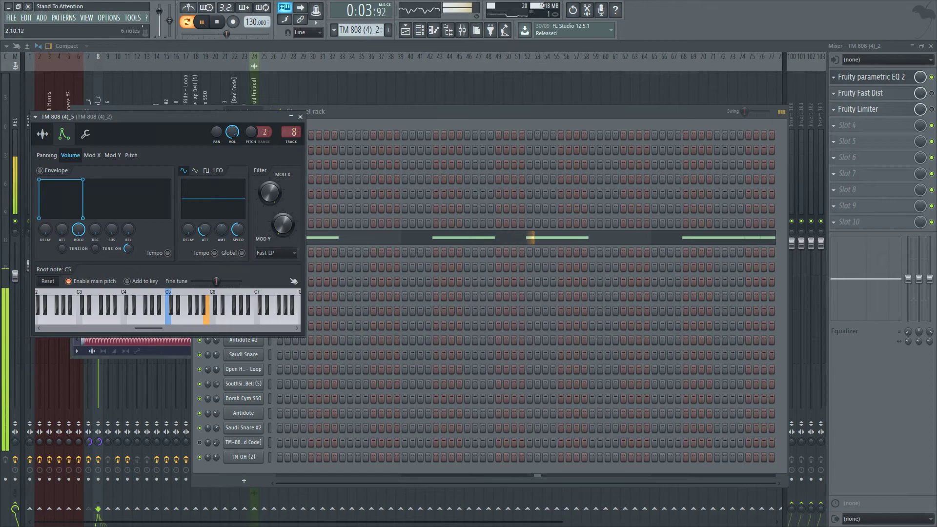
key(space)
- Play the arrangement from bar 9 in song mode, stop it and close the playlist
click(405, 30)
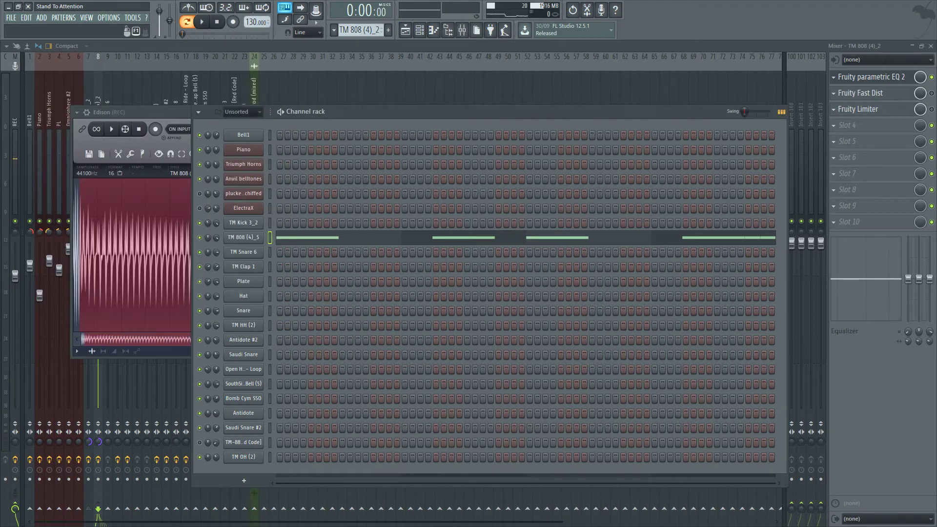
click(123, 67)
key(space)
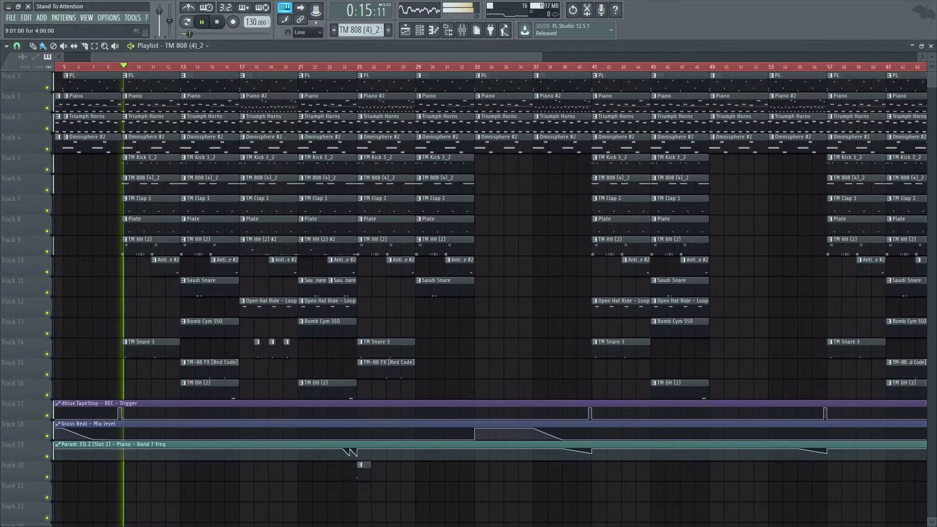
click(931, 45)
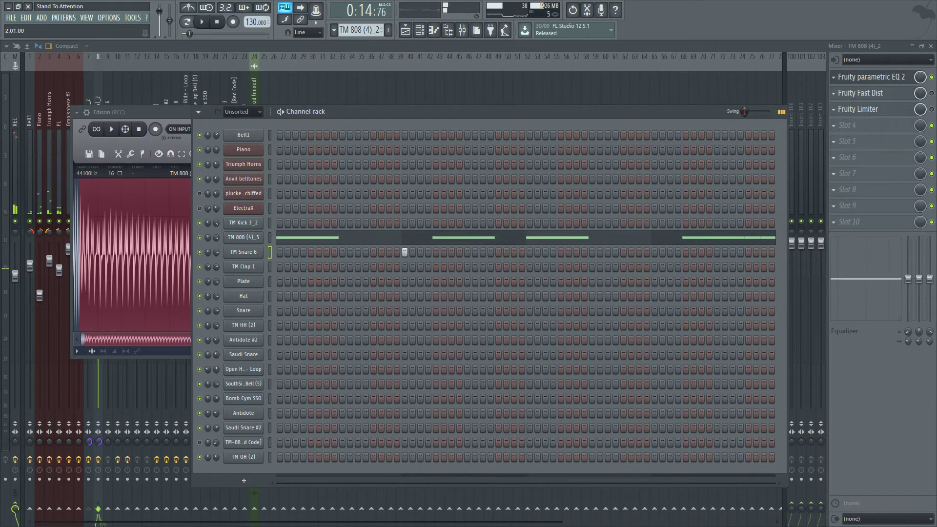
- Move all 808 notes down one octave to B4 in the piano roll and play the arrangement
click(438, 238)
drag(438, 149, 438, 278)
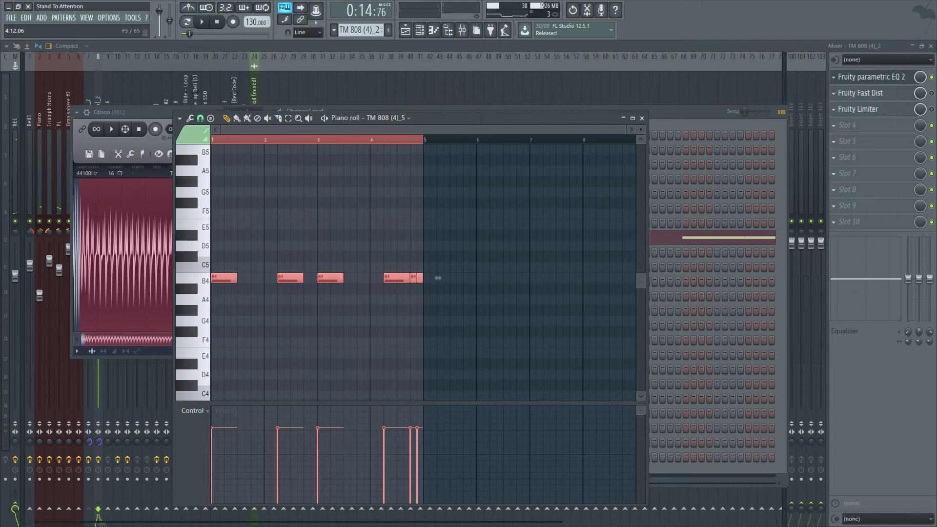
key(space)
key(Escape)
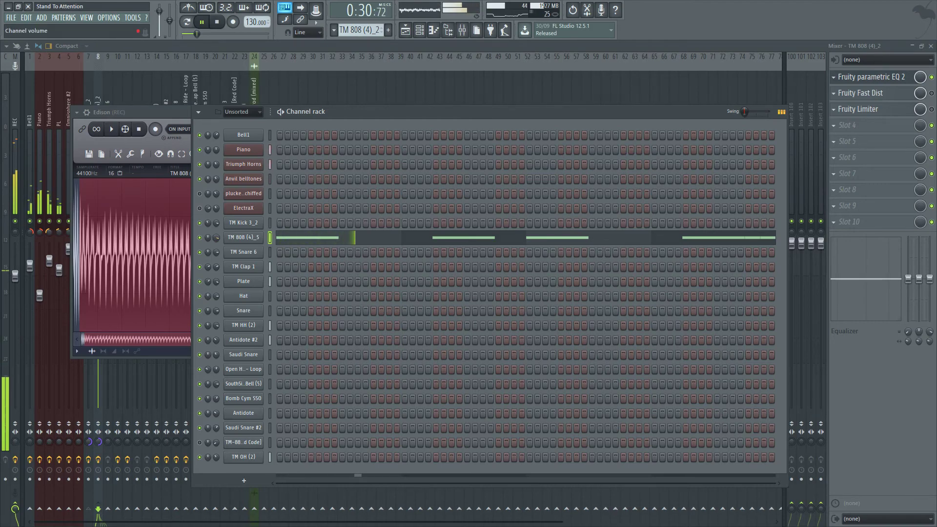
- Check the TM 808 (4)_5 channel's volume envelope settings and stop the arrangement playback
click(243, 238)
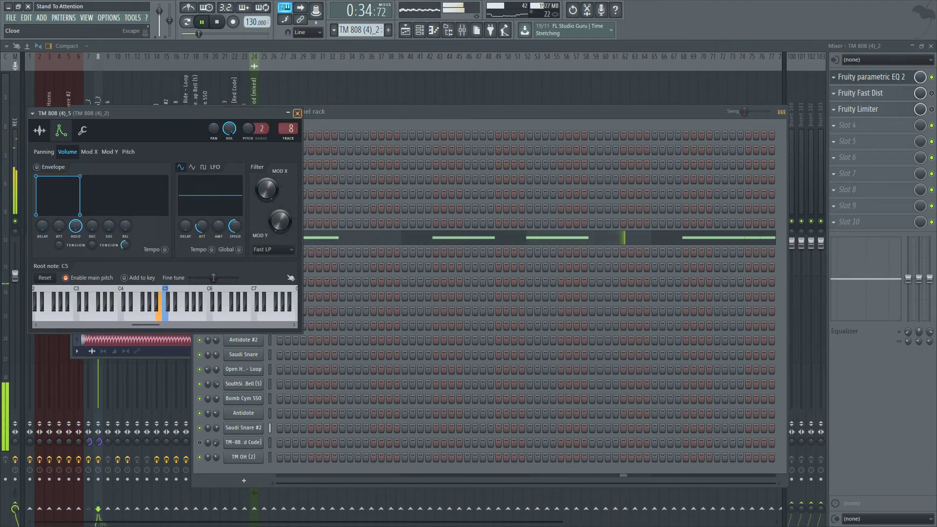
click(296, 113)
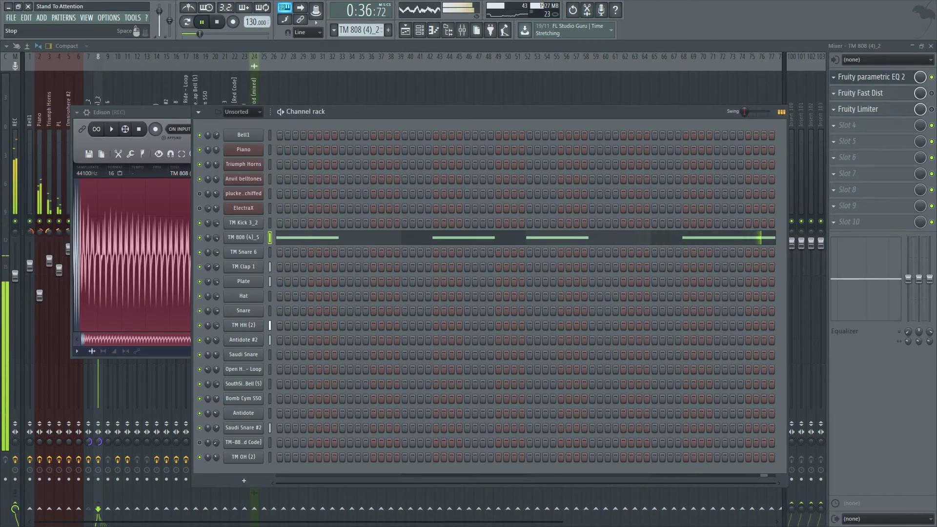
click(217, 21)
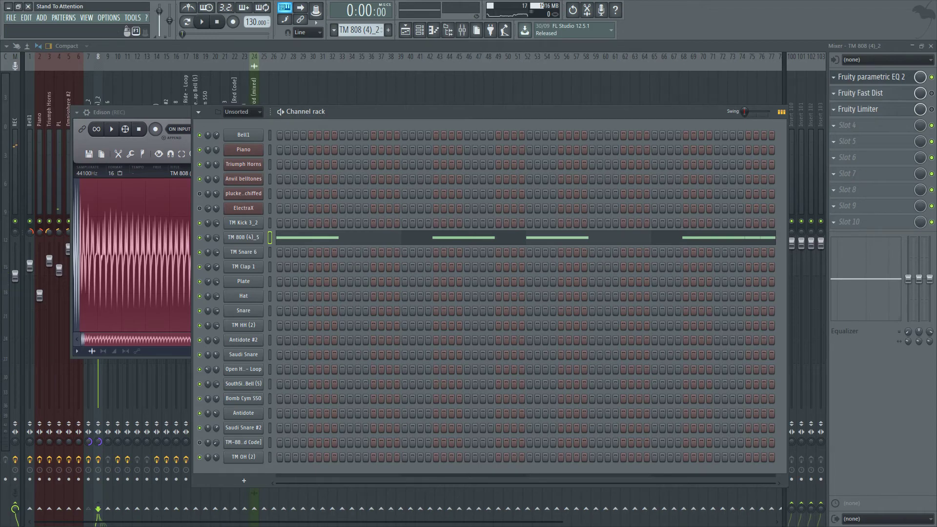
click(244, 237)
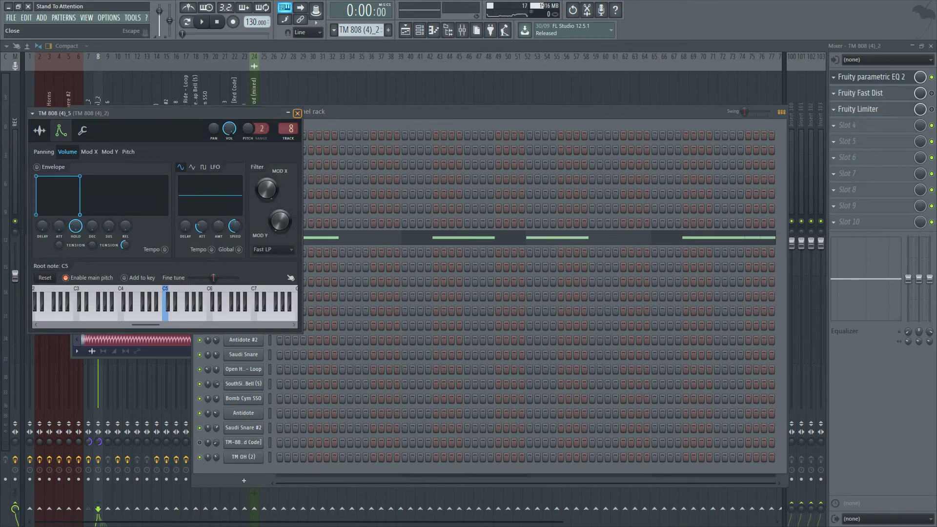
click(297, 113)
- Highlight the start of the 808 sample from 0:000 to 0:031 in Edison and close the editor
click(155, 113)
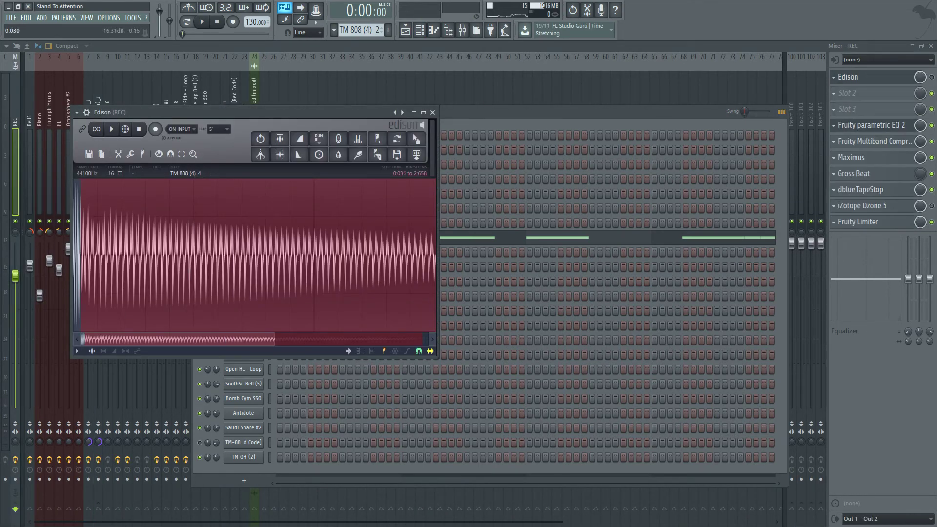
mouse_move(178, 339)
mouse_down()
mouse_move(191, 340)
mouse_move(178, 340)
mouse_up()
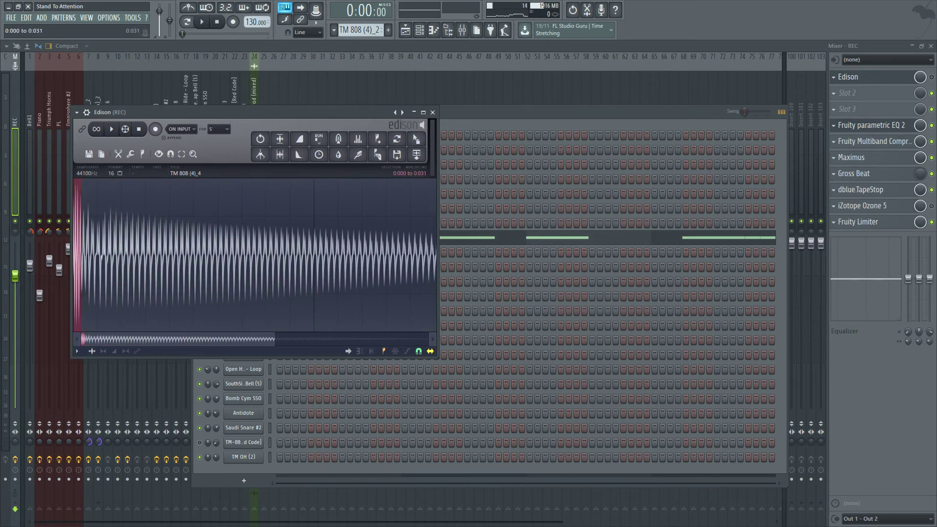
click(433, 113)
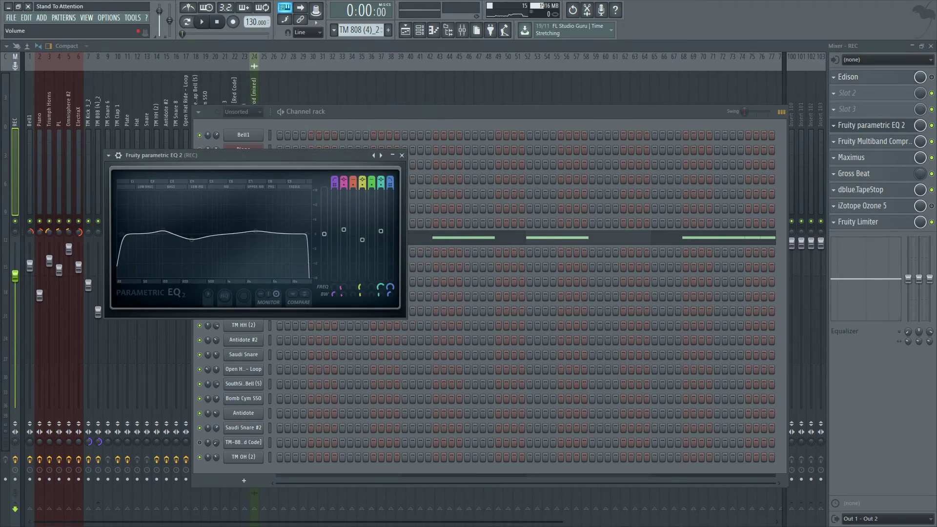
- Close the REC equalizer window and play the arrangement from the beginning with only the mixer in view
click(401, 155)
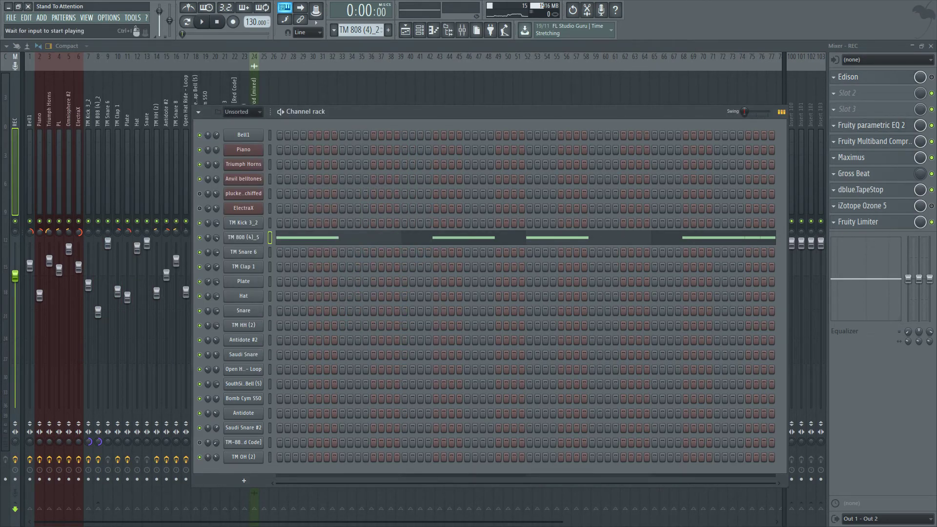
key(space)
click(419, 31)
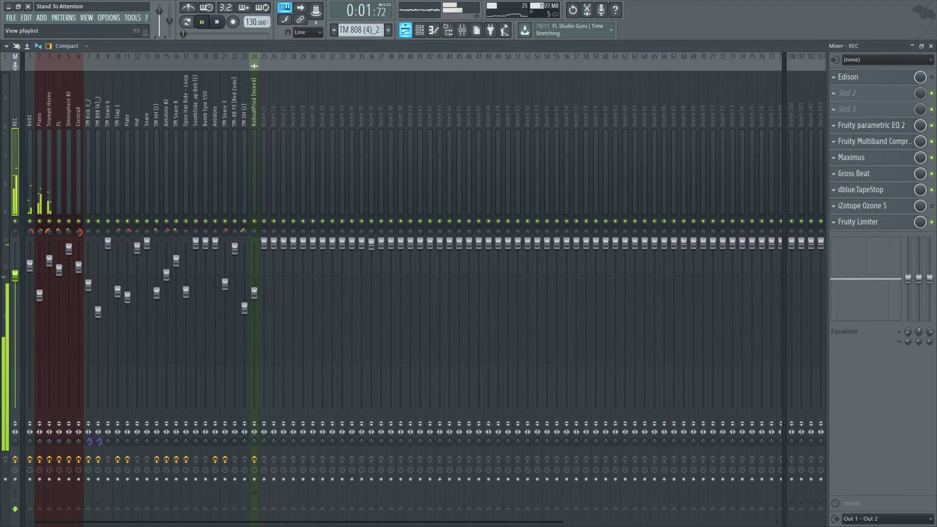
- Follow the whole arrangement in the playlist during playback and stop it
click(405, 30)
scroll(138, 183, down, 3)
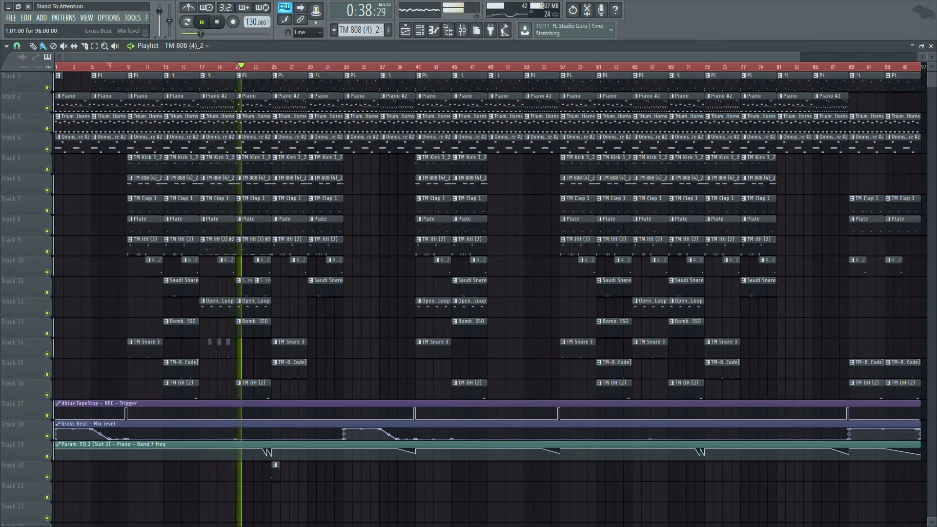
key(space)
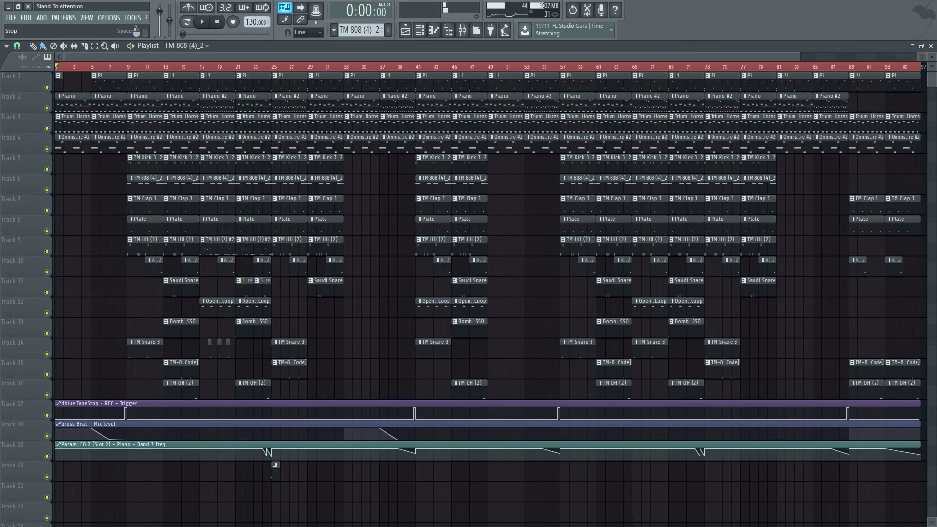
- Review the mixer tracks and the REC effect chain, close the mixer and show the full arrangement in the playlist
click(462, 30)
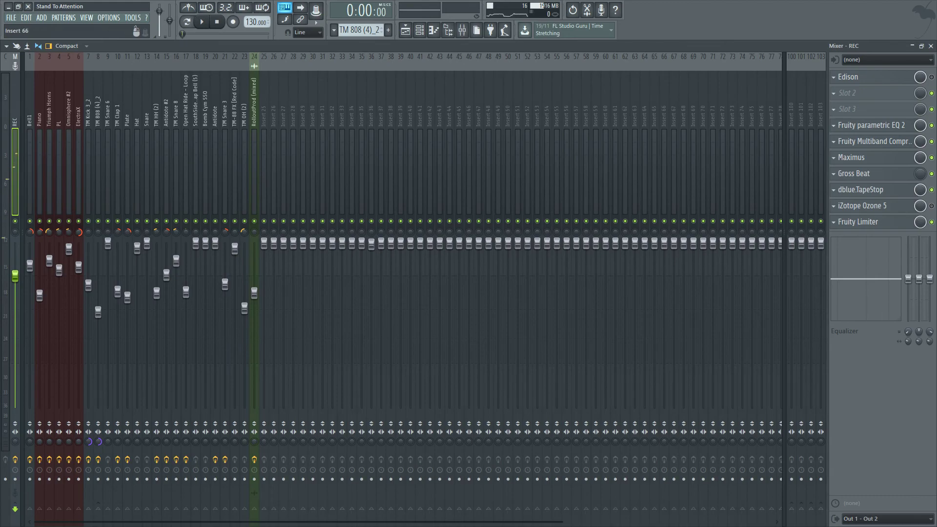
click(931, 46)
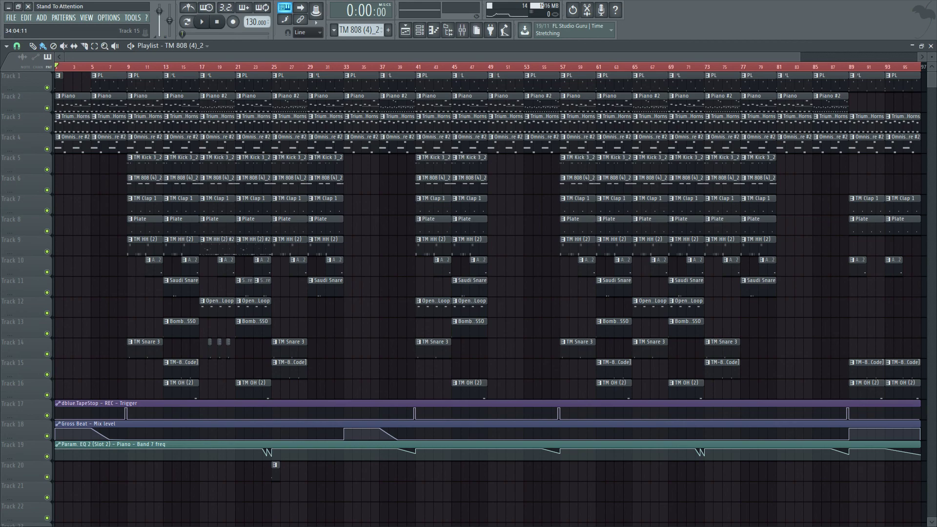
scroll(386, 368, down, 3)
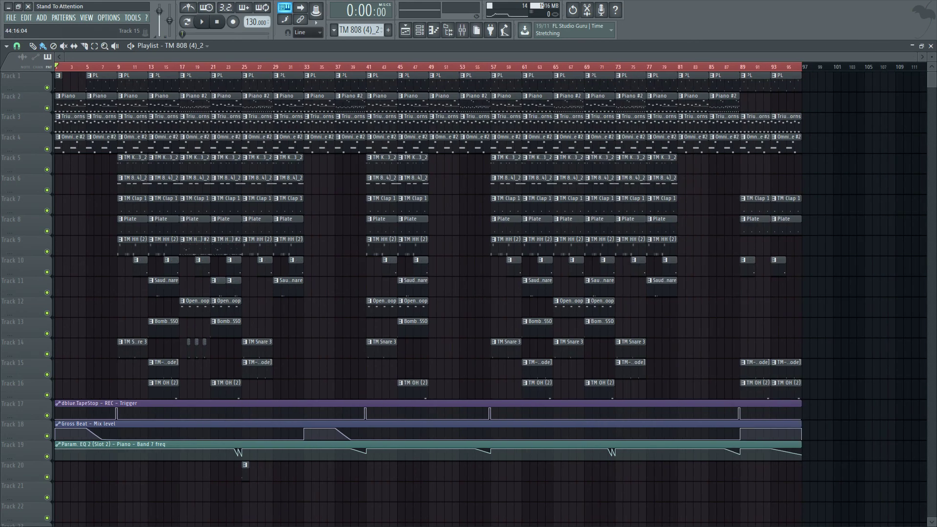
key(super)
click(155, 516)
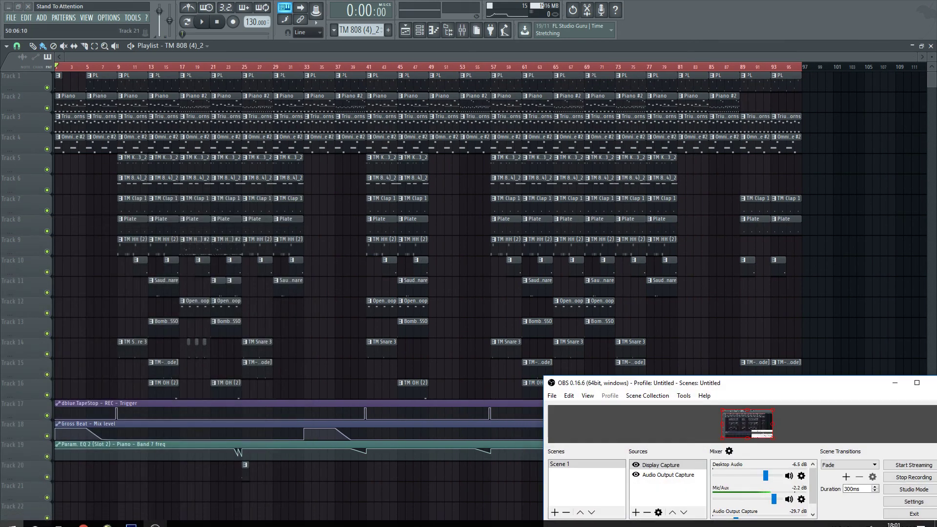